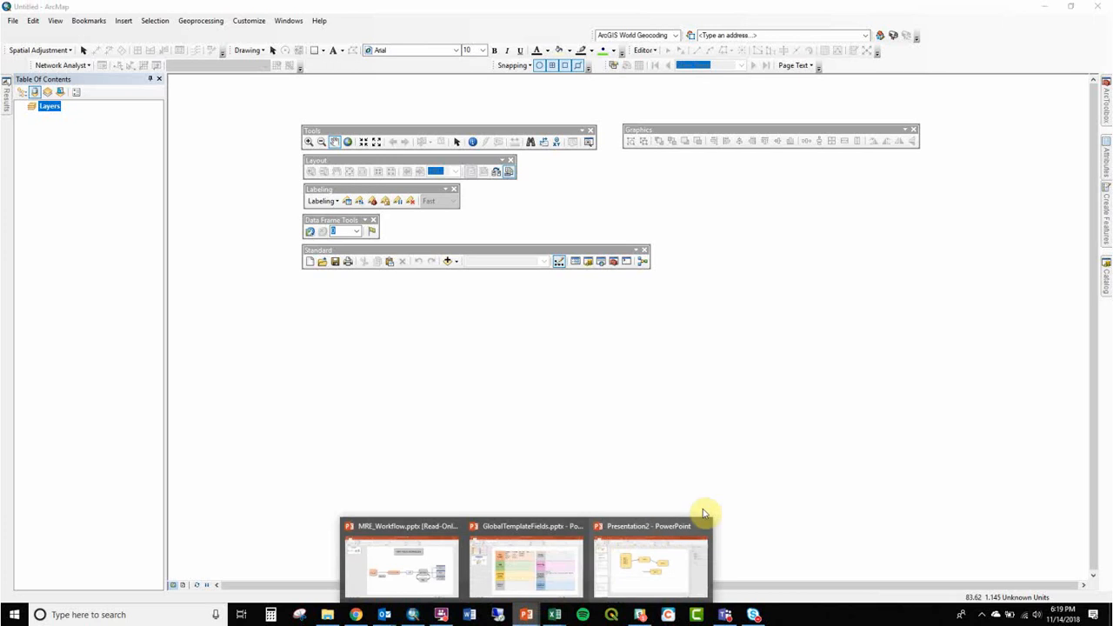
Step: Switch to the Presentation2 PowerPoint file and check the slide width and height in its custom slide size settings
{"action": "left_click", "coordinate": [643, 565]}
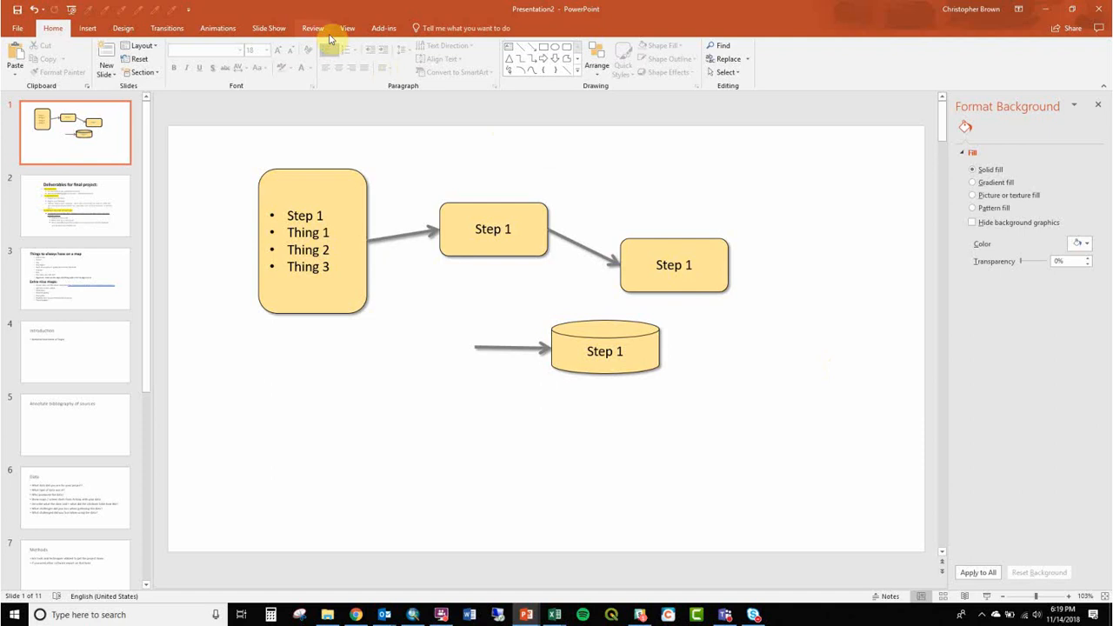
{"action": "left_click", "coordinate": [115, 31]}
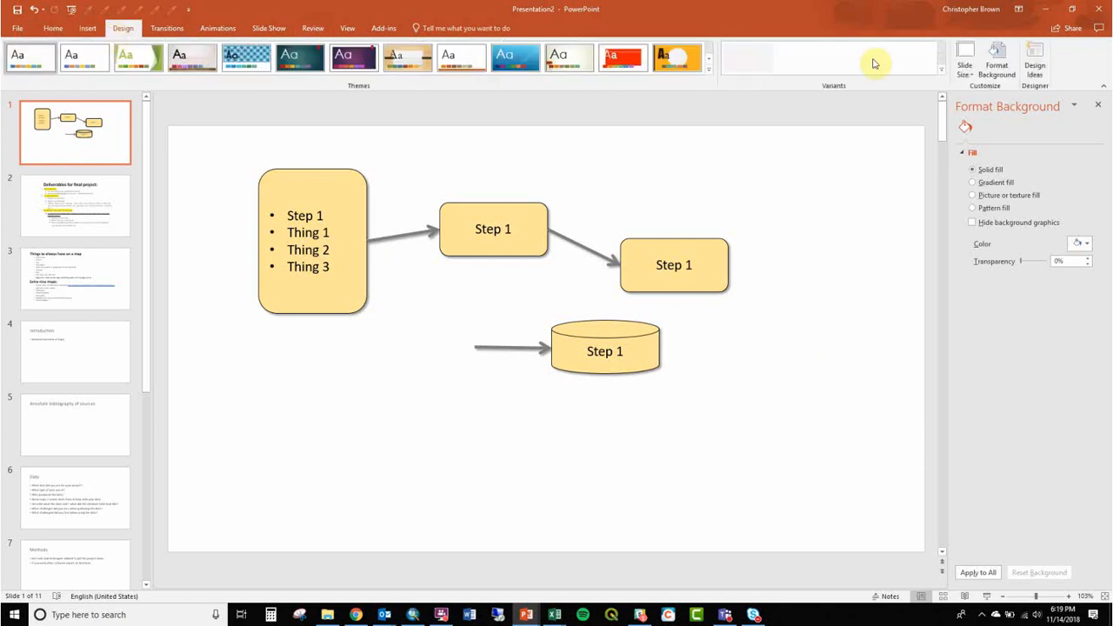
{"action": "left_click", "coordinate": [966, 71]}
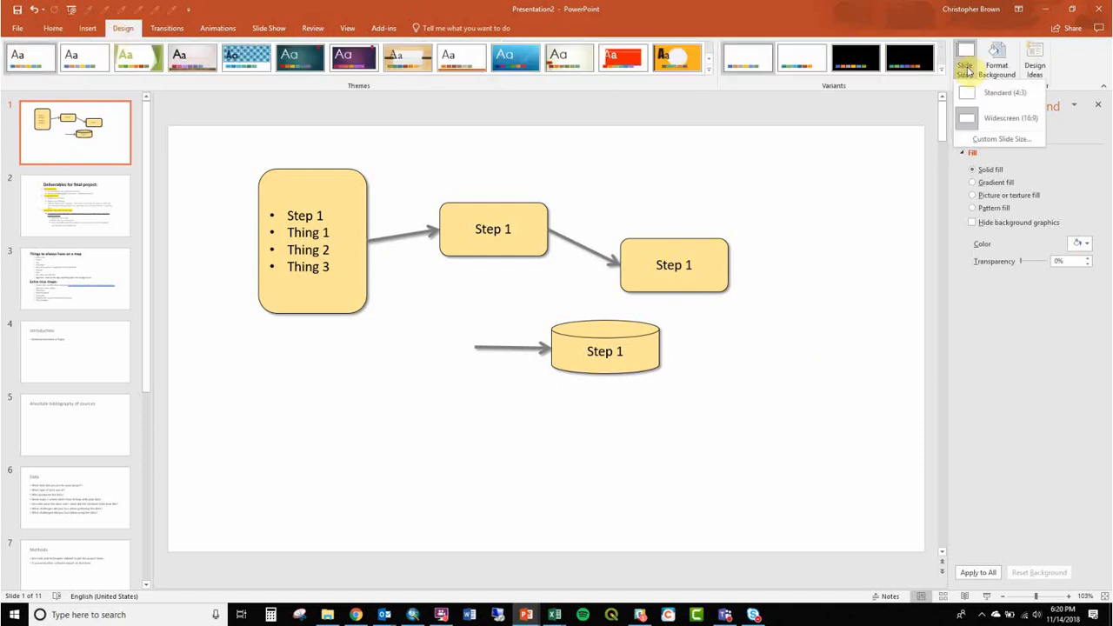
{"action": "left_click", "coordinate": [977, 140]}
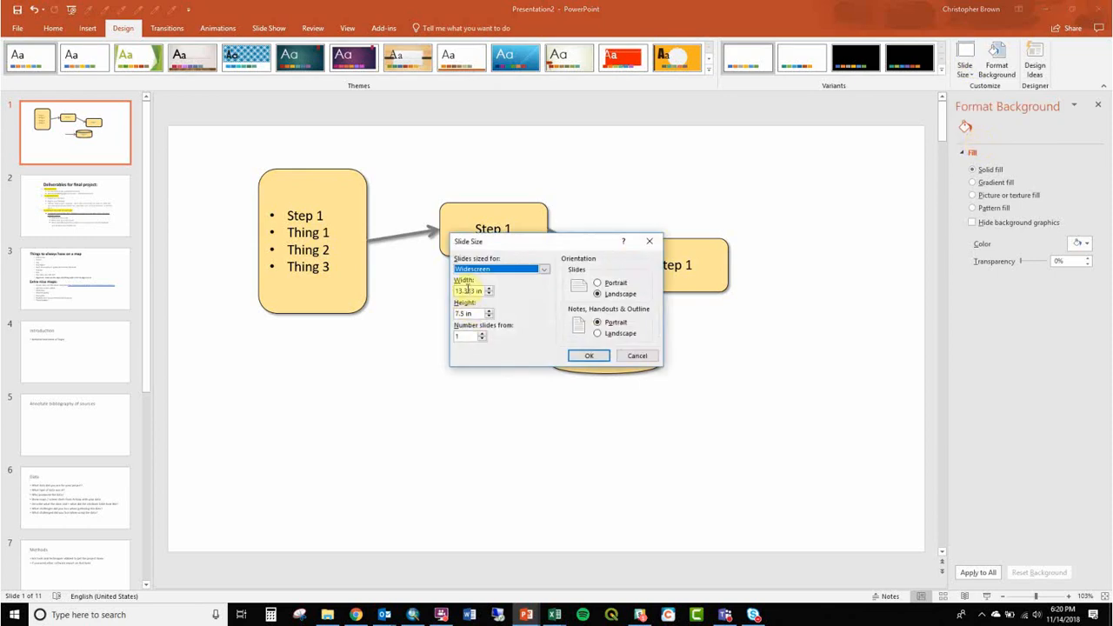
{"action": "left_click", "coordinate": [467, 290]}
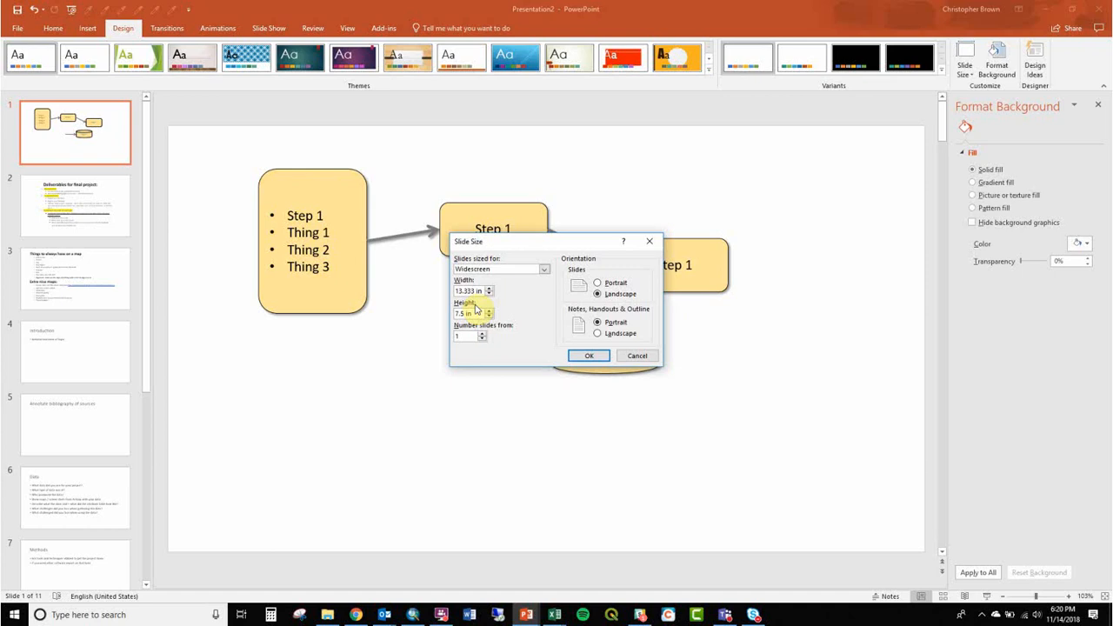
{"action": "left_click", "coordinate": [650, 241]}
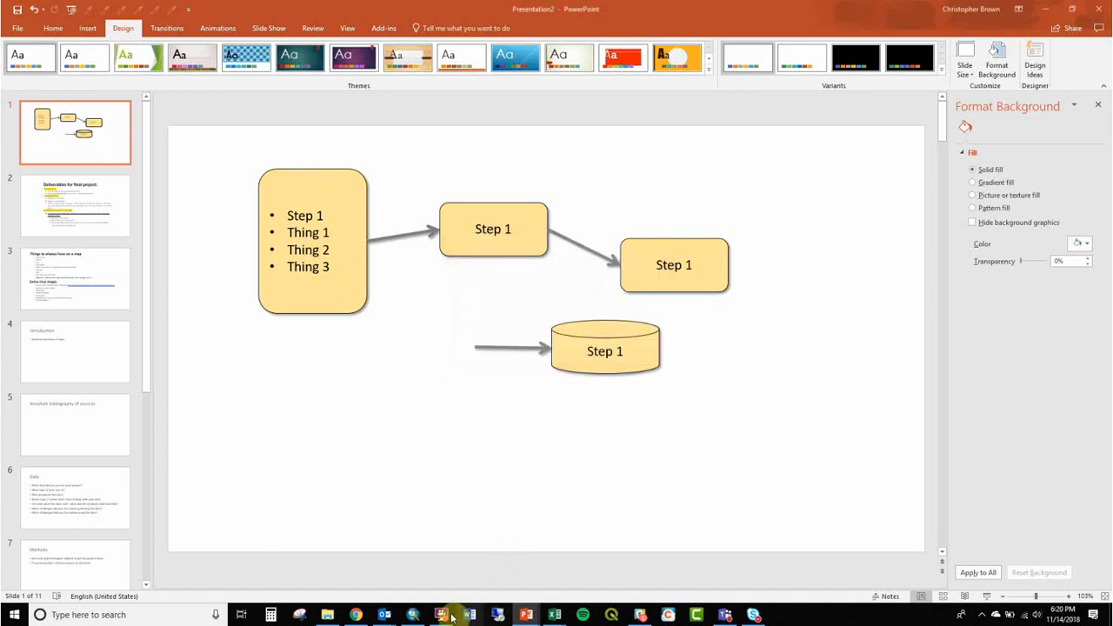
Step: Switch to ArcMap's layout view and dock the floating Standard, Tools, Graphics, Layout and Labeling toolbars
{"action": "left_click", "coordinate": [413, 615]}
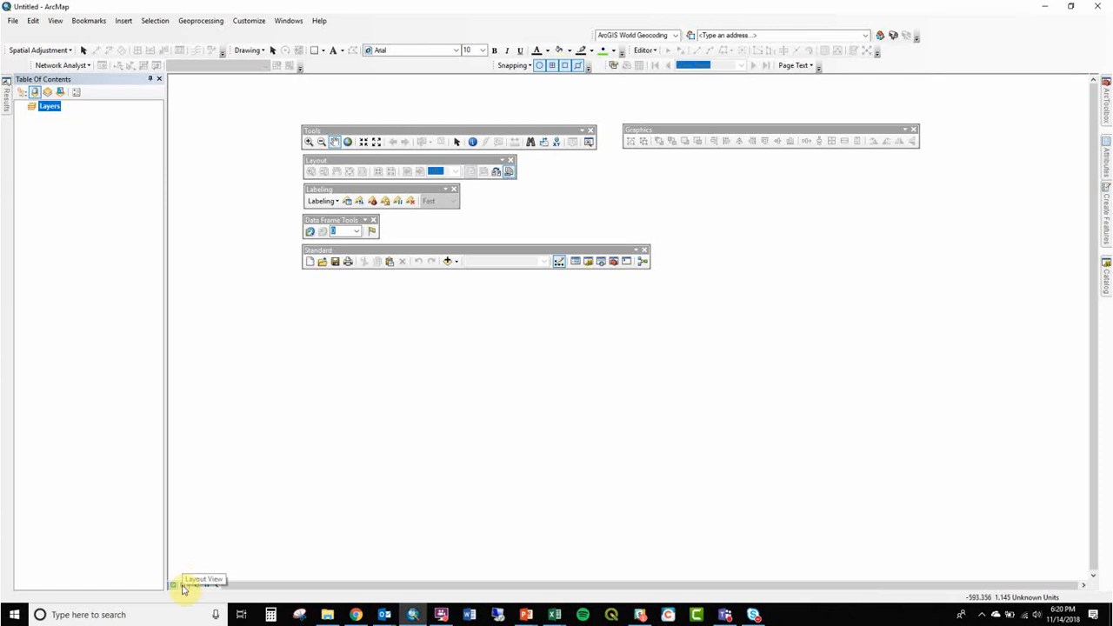
{"action": "left_click", "coordinate": [182, 587]}
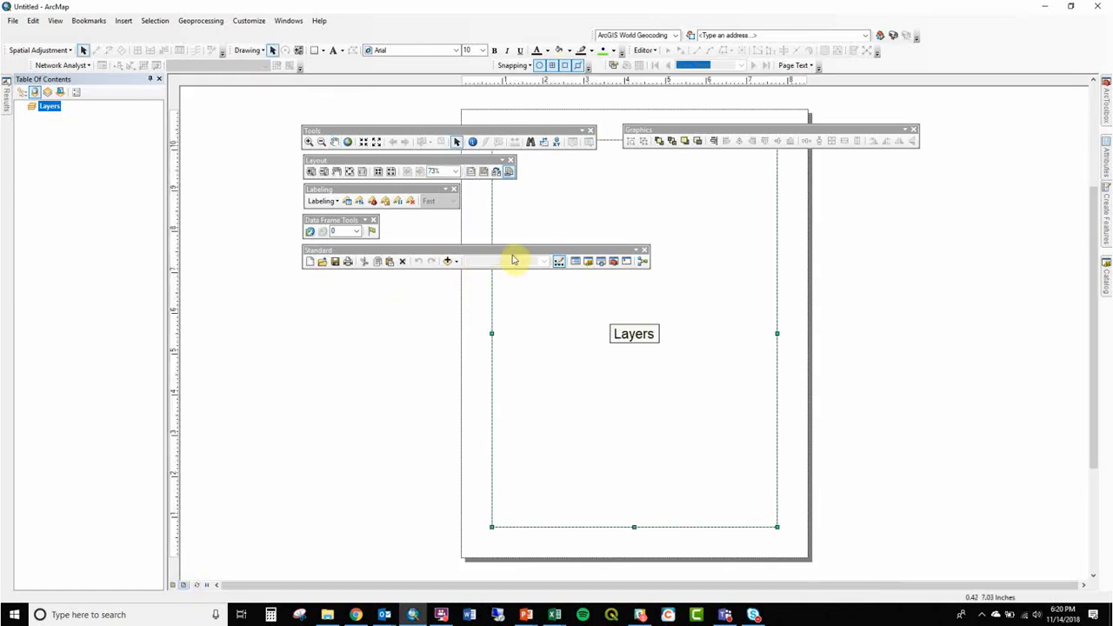
{"action": "left_click_drag", "start_coordinate": [429, 185], "coordinate": [192, 44]}
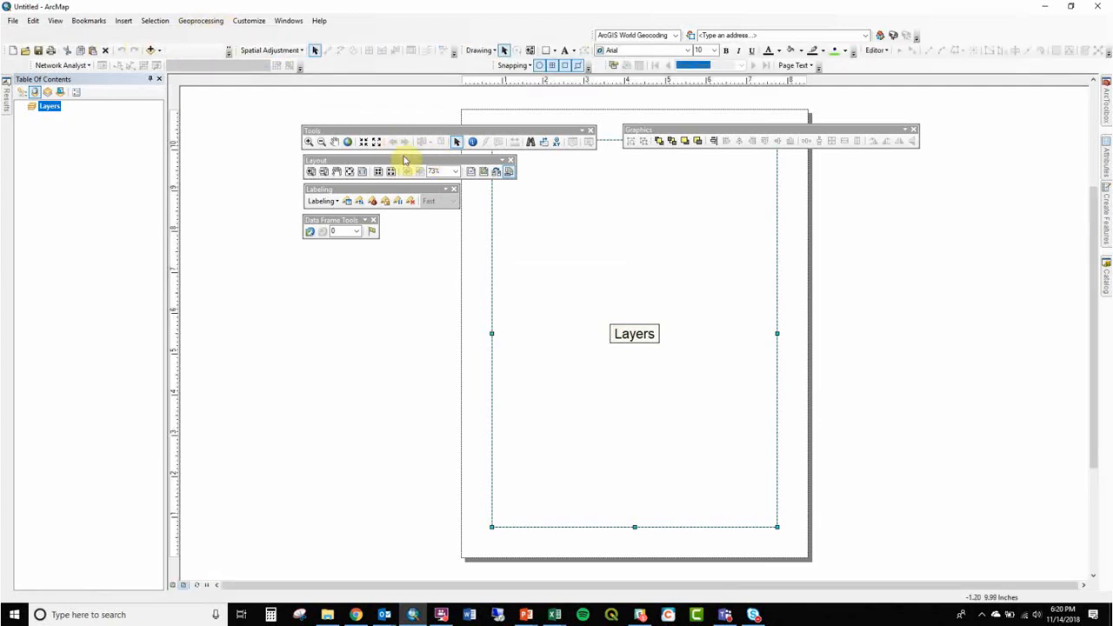
{"action": "left_click_drag", "start_coordinate": [417, 132], "coordinate": [10, 64]}
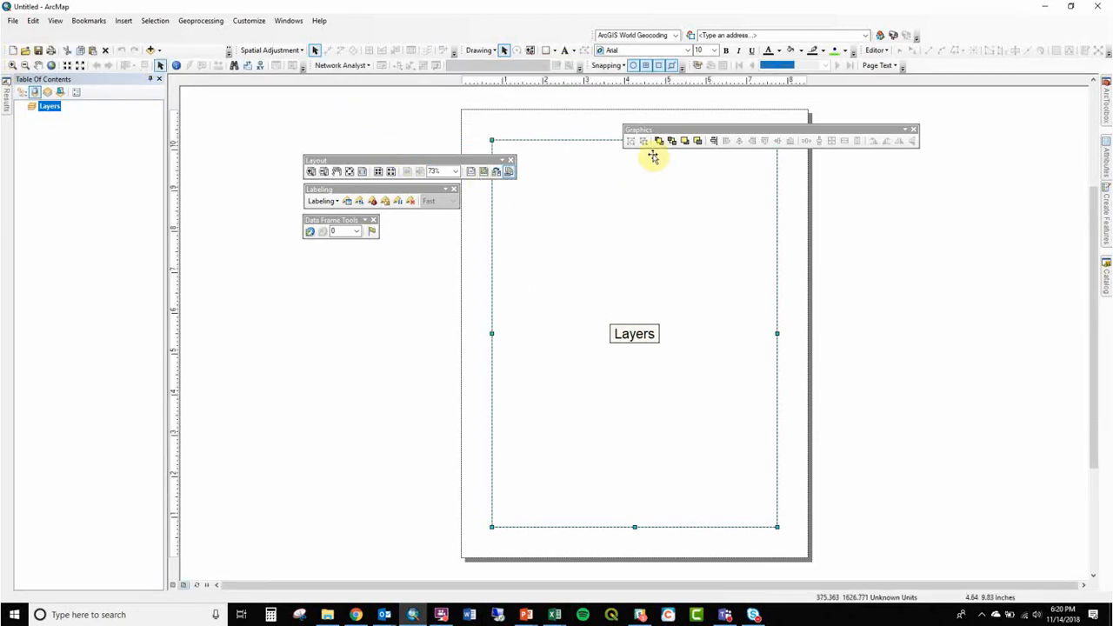
{"action": "left_click_drag", "start_coordinate": [653, 131], "coordinate": [187, 582]}
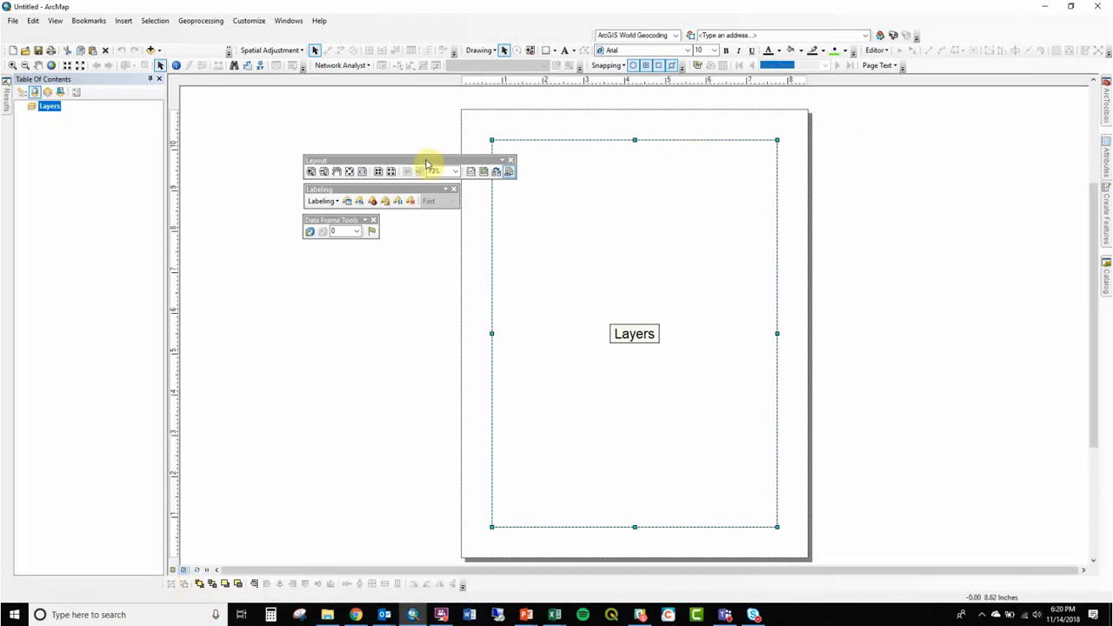
{"action": "left_click_drag", "start_coordinate": [432, 164], "coordinate": [582, 577]}
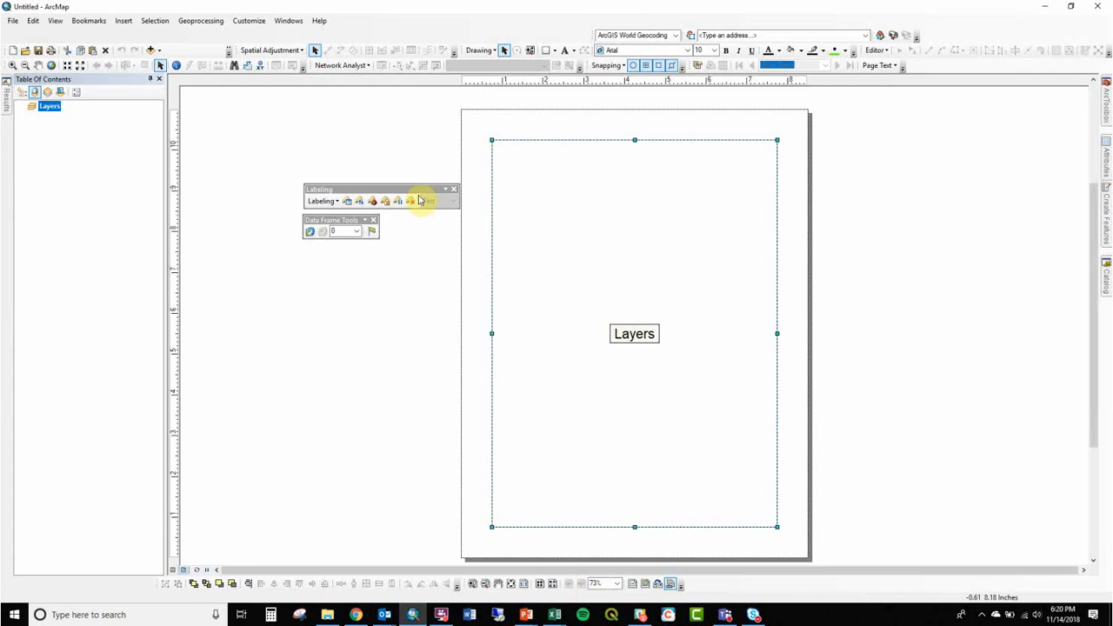
{"action": "left_click_drag", "start_coordinate": [415, 189], "coordinate": [782, 591]}
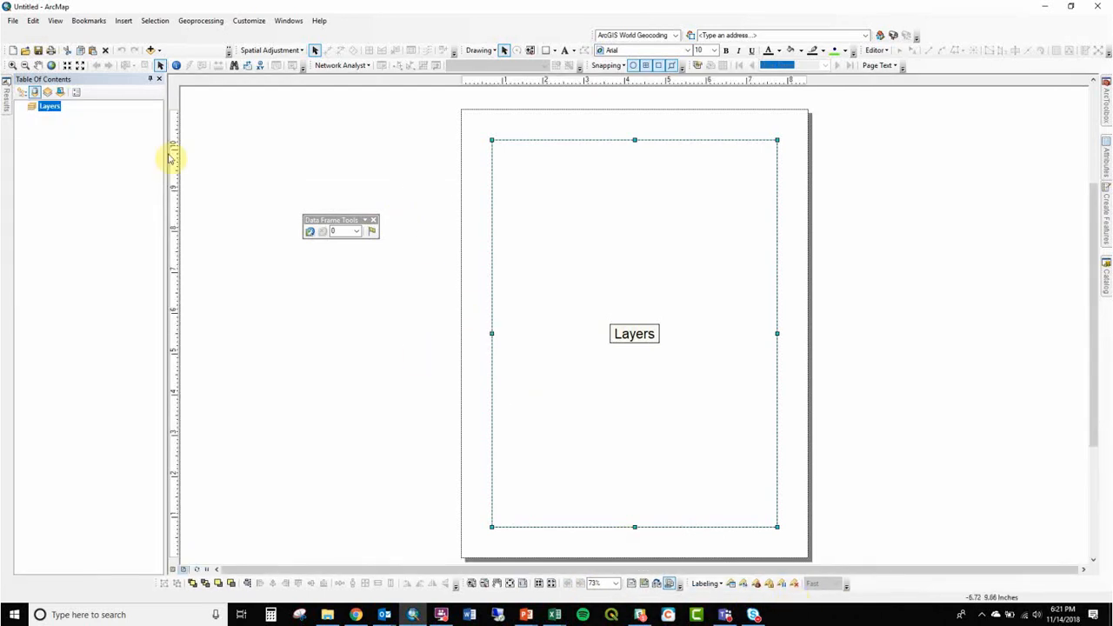
Step: Stop using printer paper settings for the map page and enter a custom size of 13.3 by 7.5 inches
{"action": "left_click", "coordinate": [16, 22]}
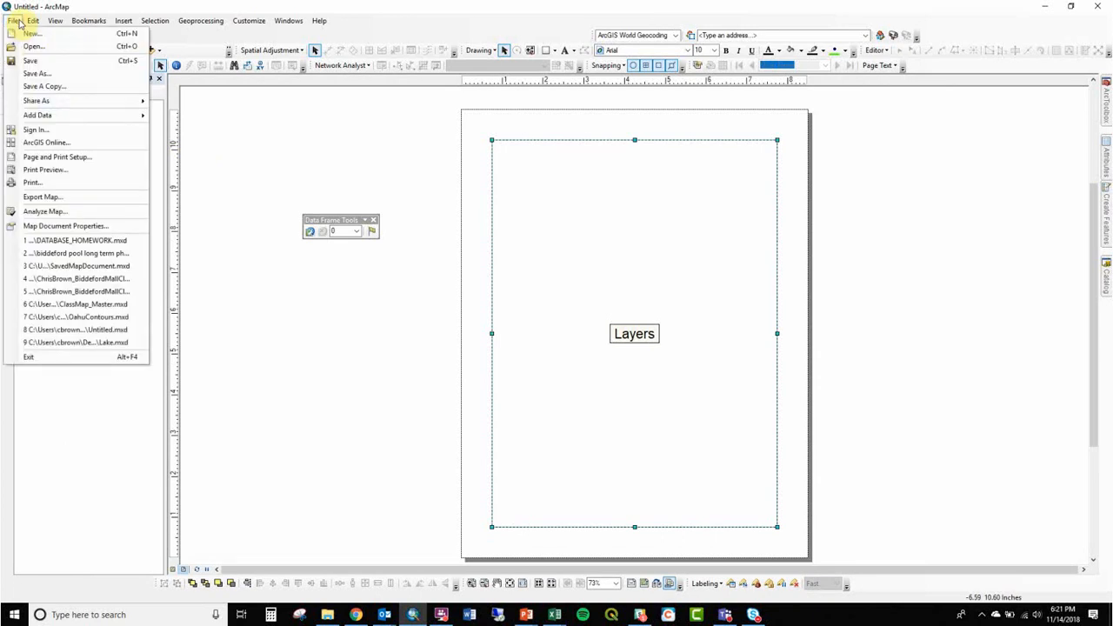
{"action": "left_click", "coordinate": [63, 158]}
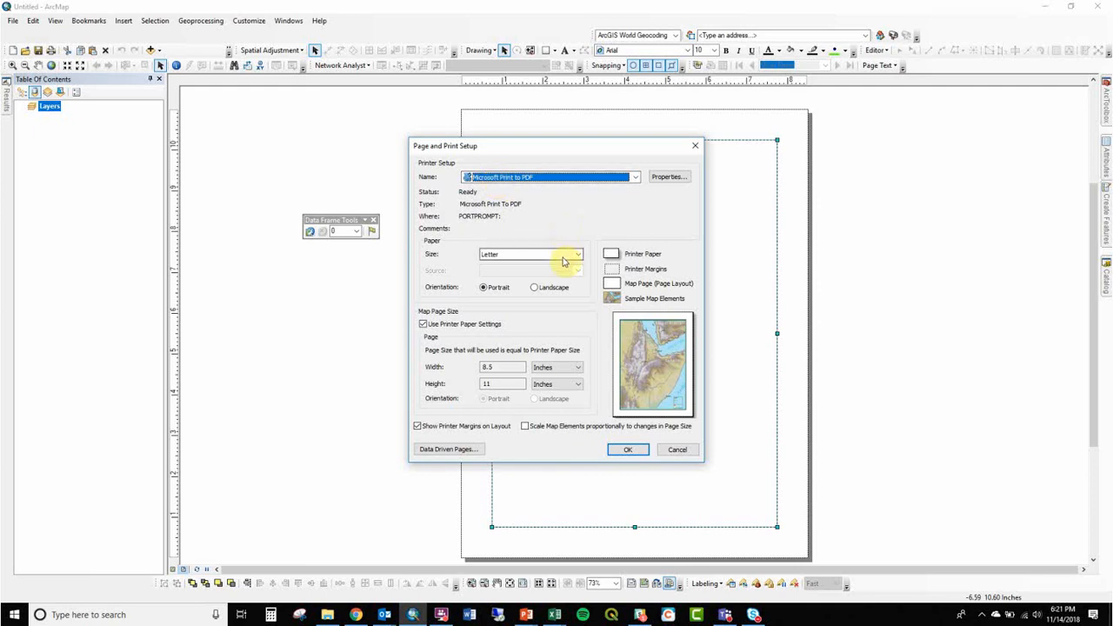
{"action": "left_click", "coordinate": [445, 324]}
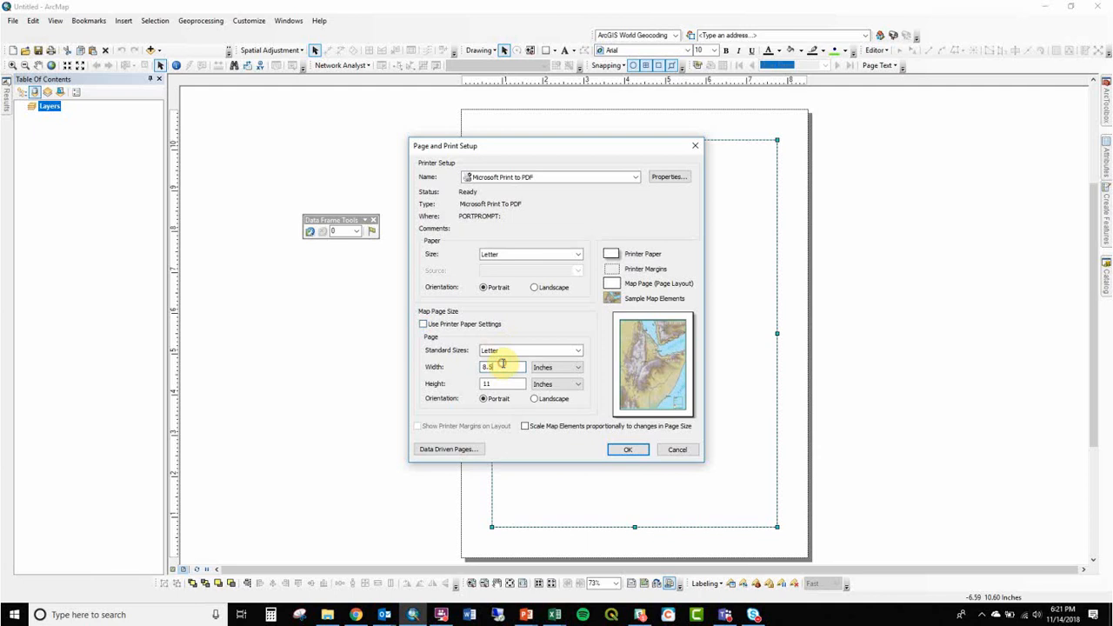
{"action": "left_click_drag", "start_coordinate": [501, 364], "coordinate": [467, 370]}
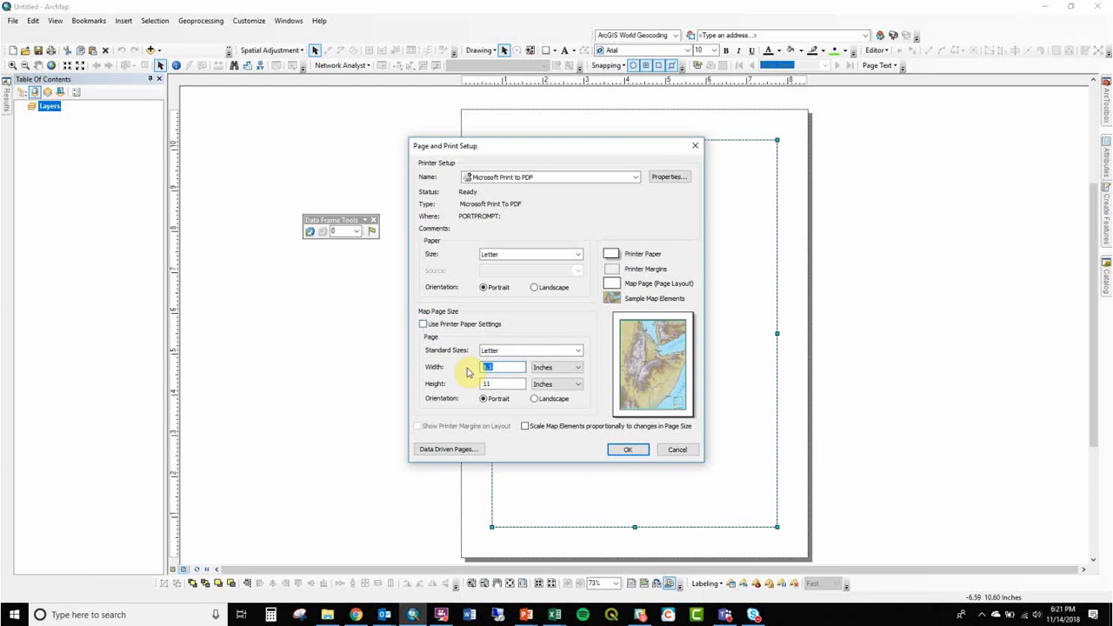
{"action": "type", "text": "13.3"}
{"action": "key", "text": "Tab"}
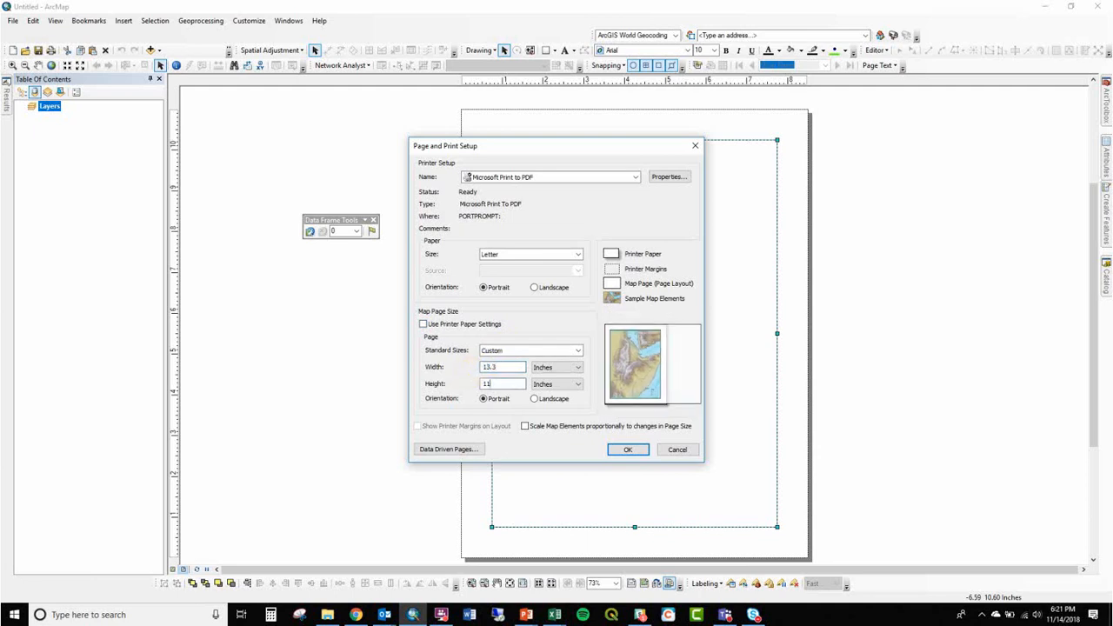
{"action": "key", "text": "BackSpace"}
{"action": "type", "text": "7.5"}
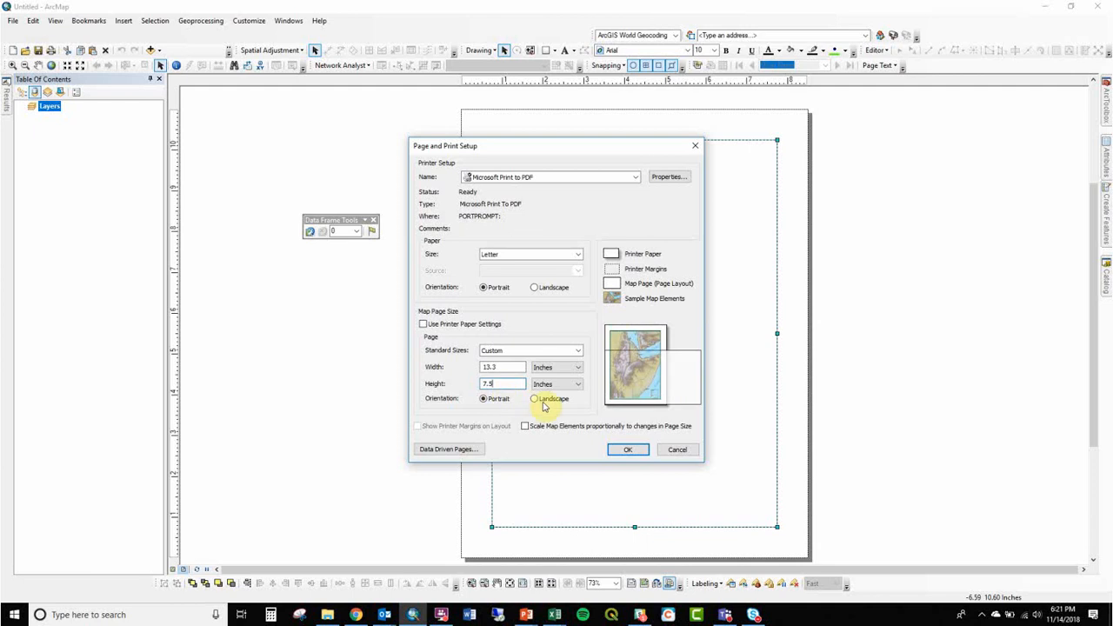
Step: Set the map page to landscape with a width of 13.3 inches and a height of 7.4 inches
{"action": "left_click", "coordinate": [536, 399]}
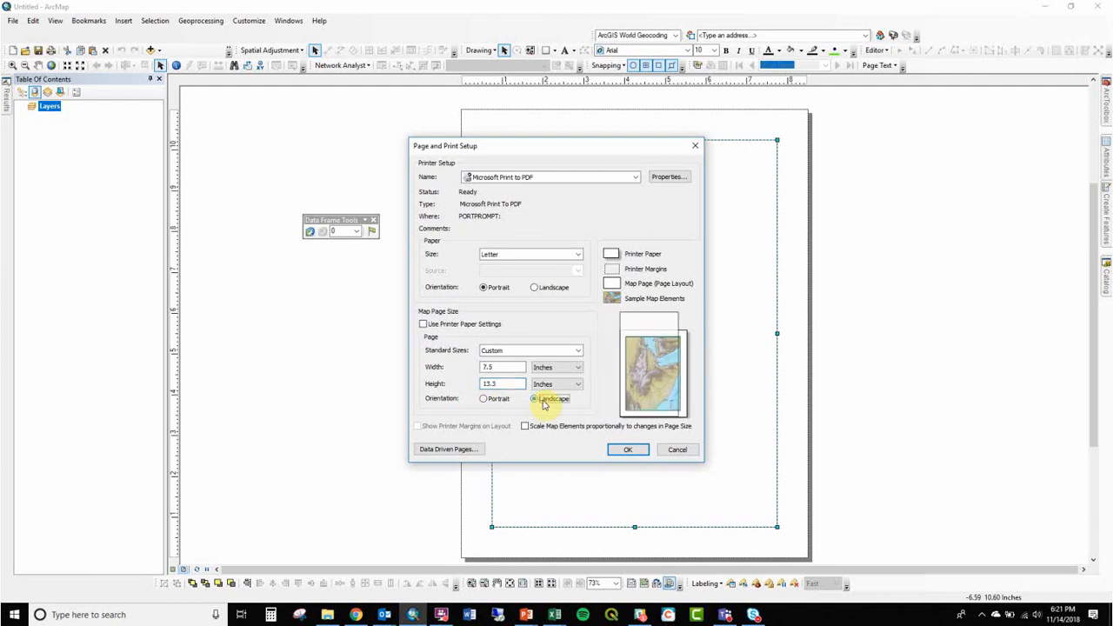
{"action": "left_click_drag", "start_coordinate": [499, 368], "coordinate": [468, 372]}
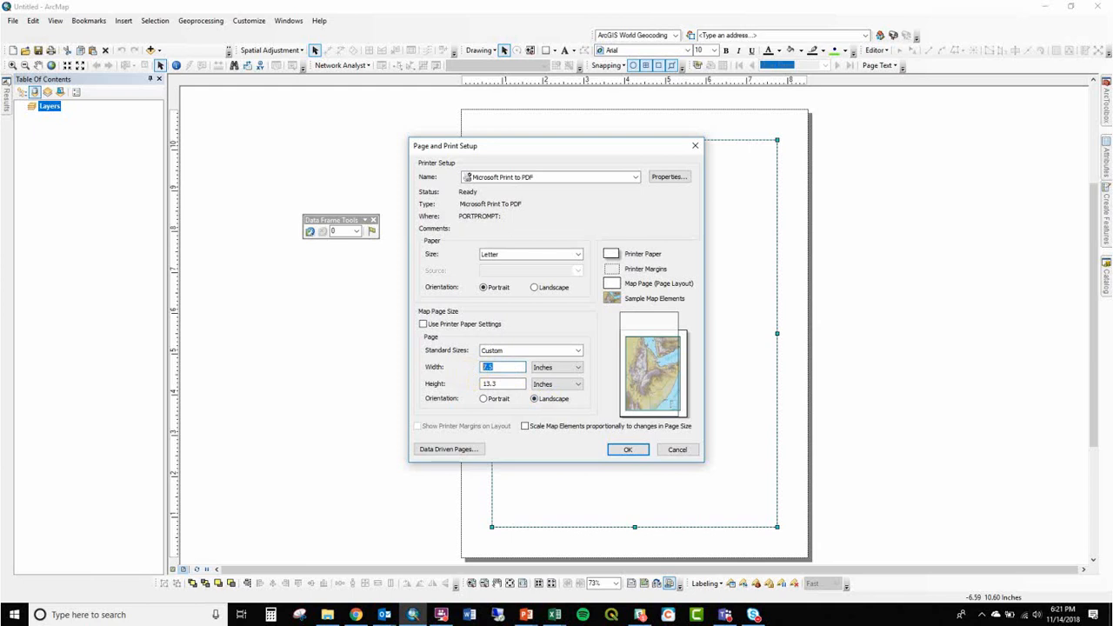
{"action": "type", "text": "13.3"}
{"action": "key", "text": "Tab"}
{"action": "key", "text": "Tab"}
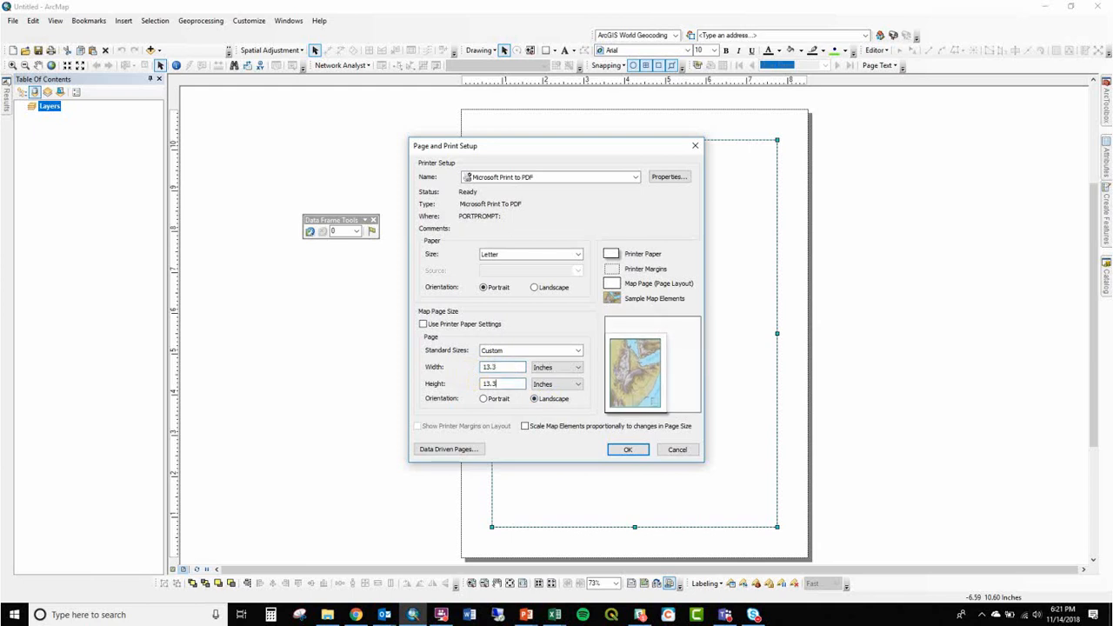
{"action": "type", "text": "7.4"}
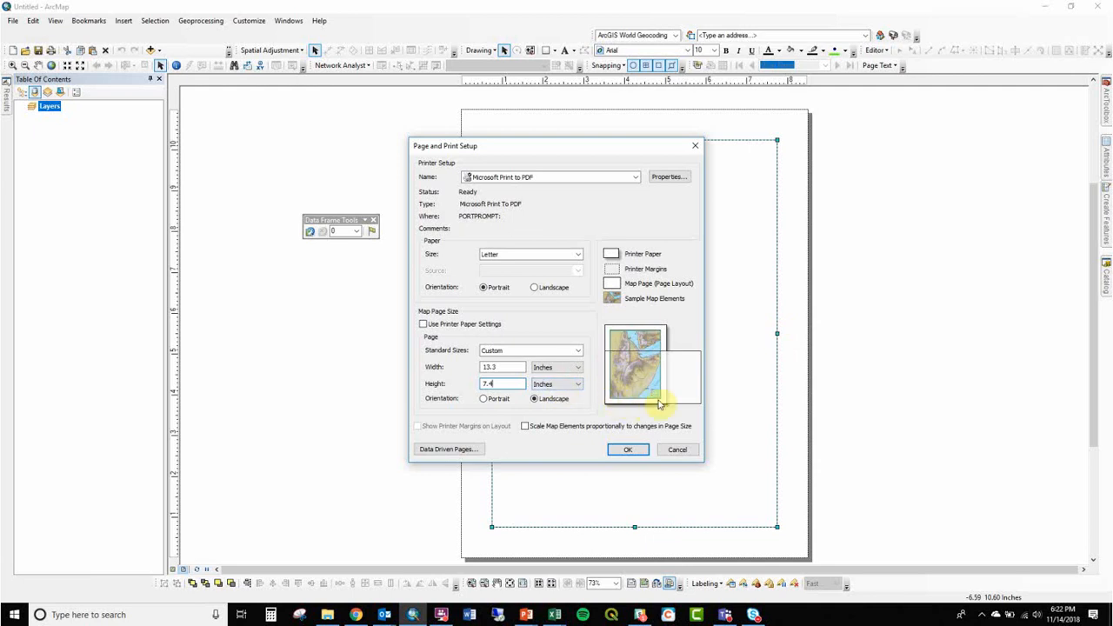
{"action": "left_click", "coordinate": [625, 451]}
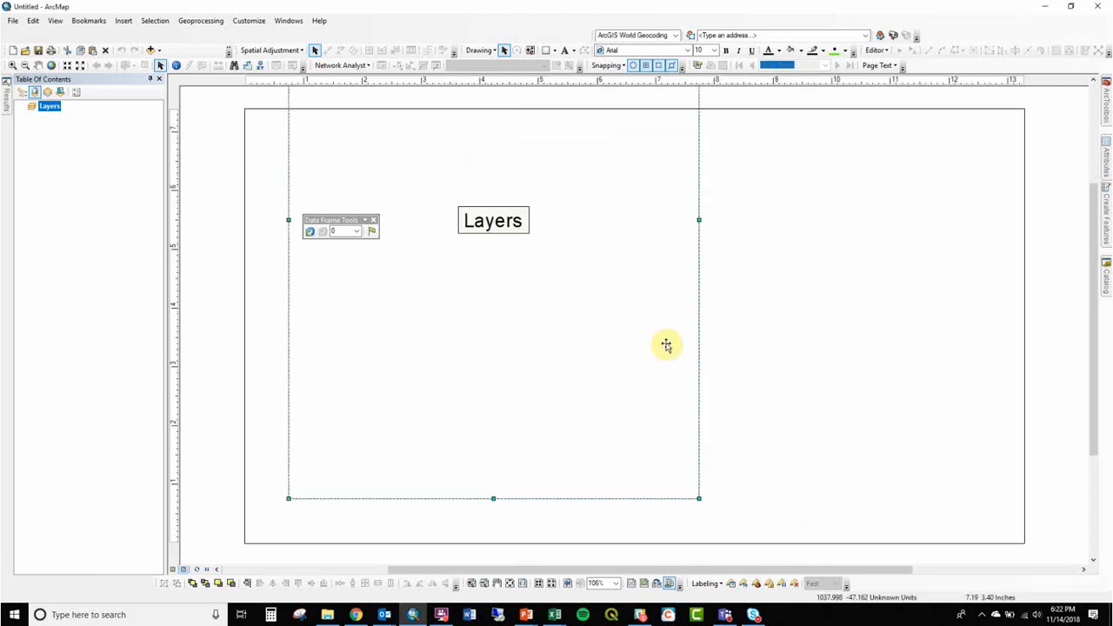
Step: Move and resize the Layers data frame so it fills the whole layout page
{"action": "left_click_drag", "start_coordinate": [667, 345], "coordinate": [989, 390]}
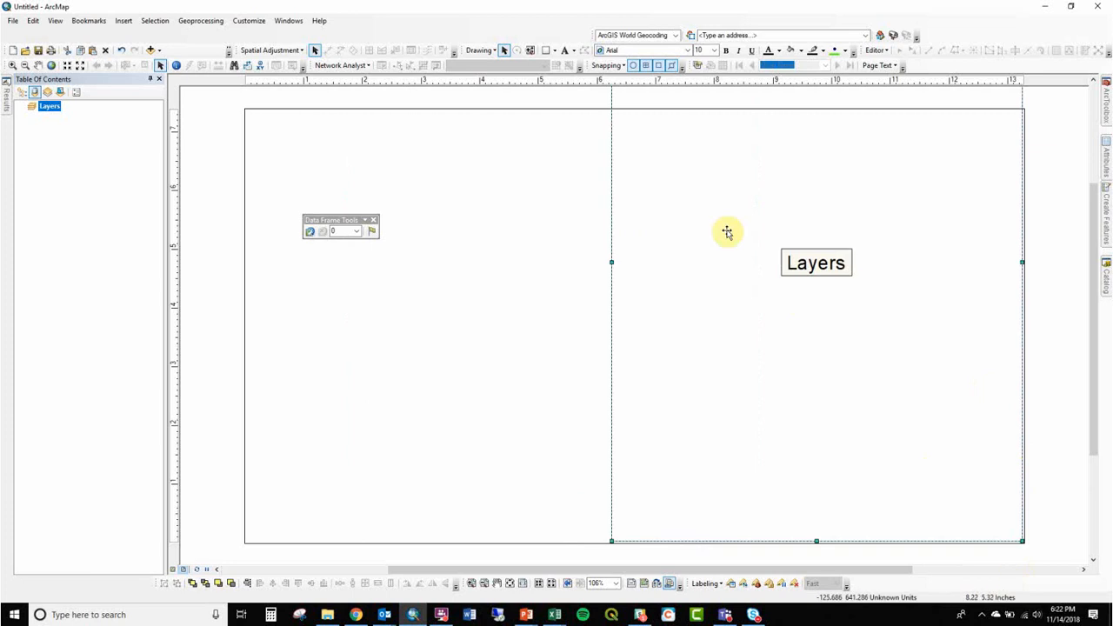
{"action": "left_click_drag", "start_coordinate": [612, 261], "coordinate": [247, 220]}
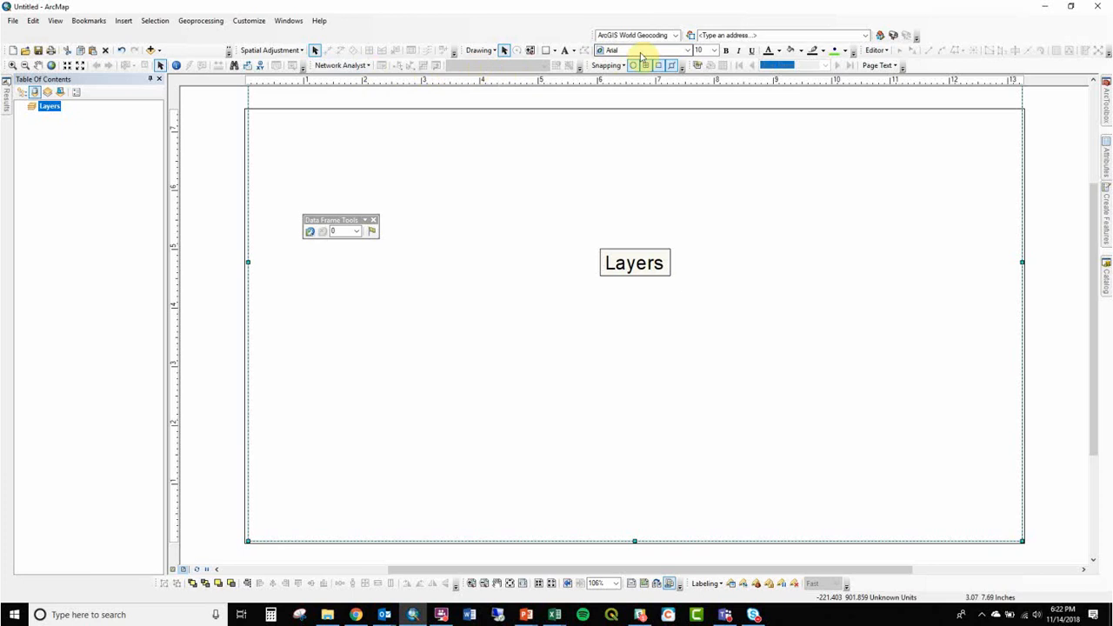
{"action": "left_click", "coordinate": [553, 584]}
{"action": "left_click", "coordinate": [553, 585]}
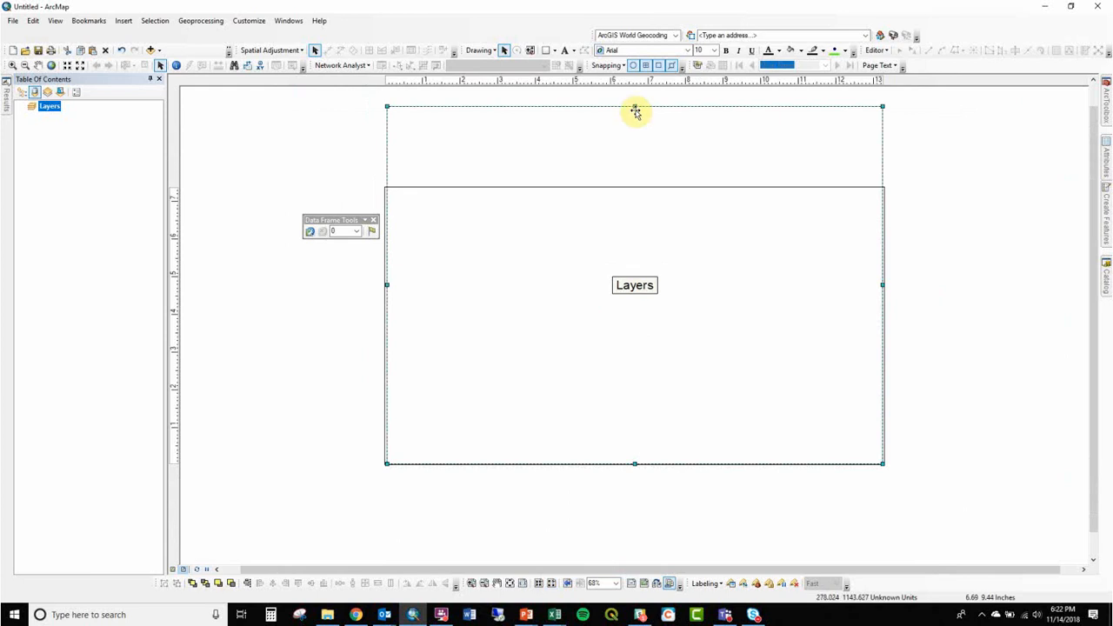
{"action": "left_click_drag", "start_coordinate": [634, 110], "coordinate": [629, 189]}
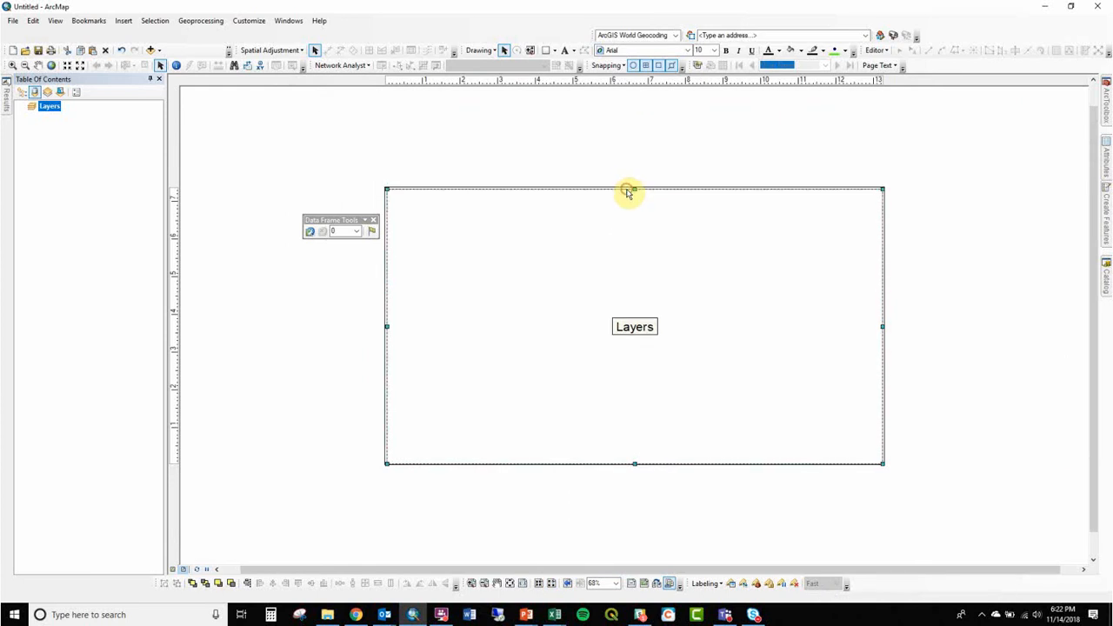
{"action": "left_click", "coordinate": [701, 153]}
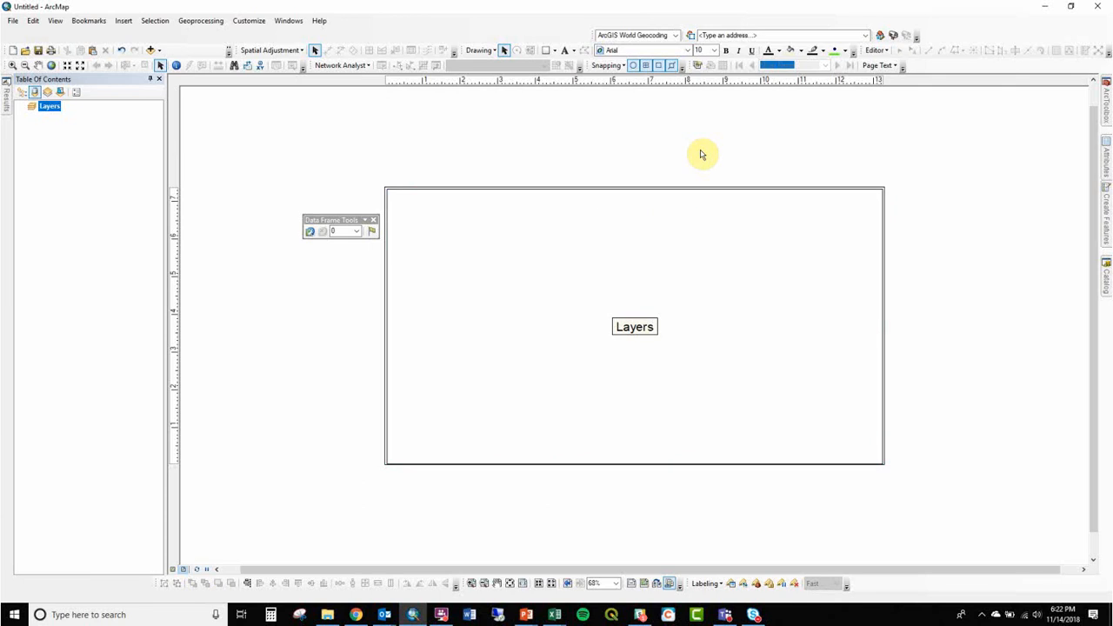
Step: Set the Layers data frame's border to None in its frame properties
{"action": "left_click", "coordinate": [435, 254]}
{"action": "right_click", "coordinate": [435, 252]}
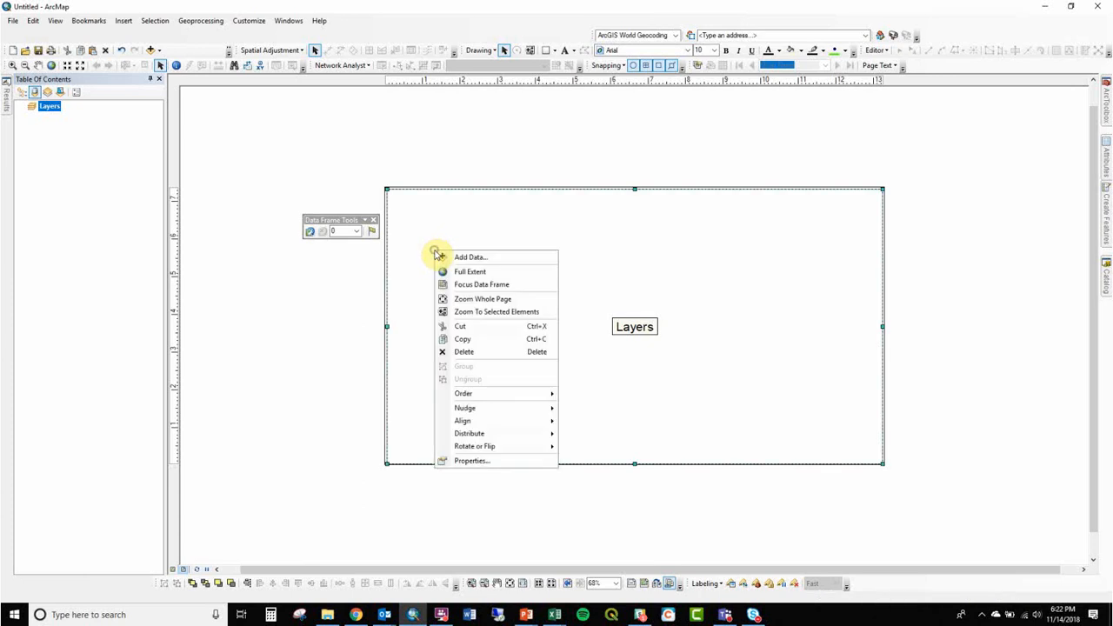
{"action": "left_click", "coordinate": [466, 461]}
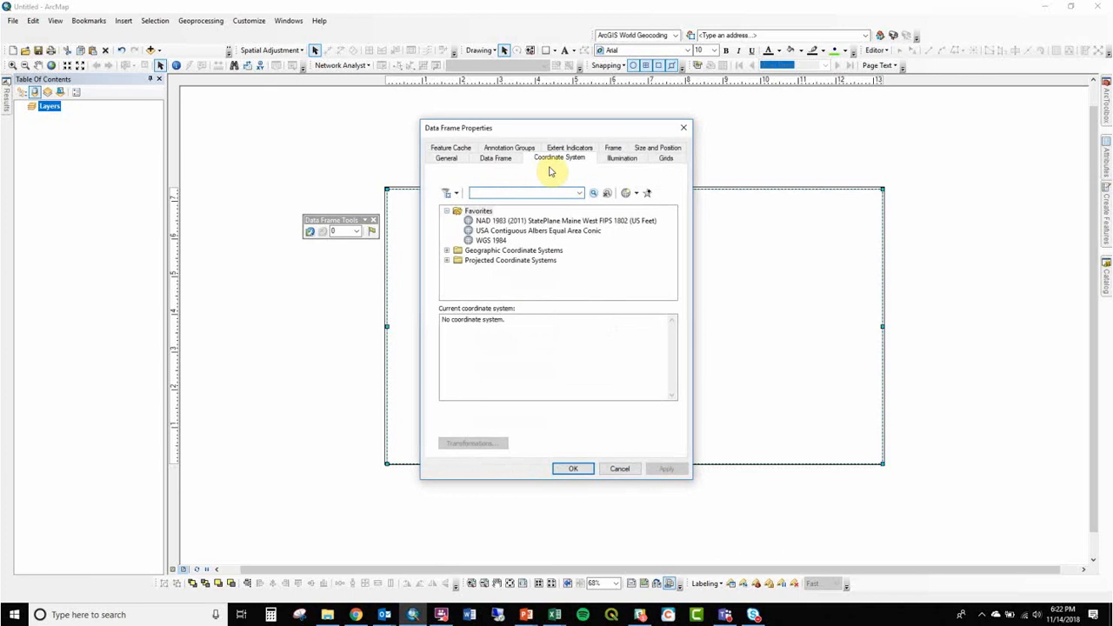
{"action": "left_click", "coordinate": [612, 149]}
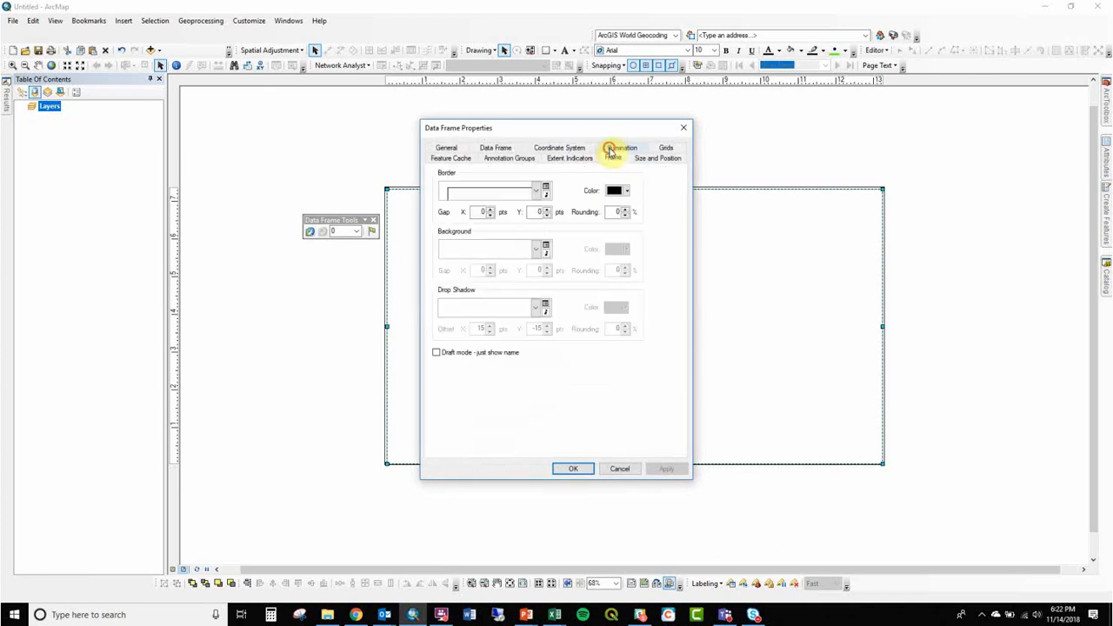
{"action": "left_click", "coordinate": [537, 191]}
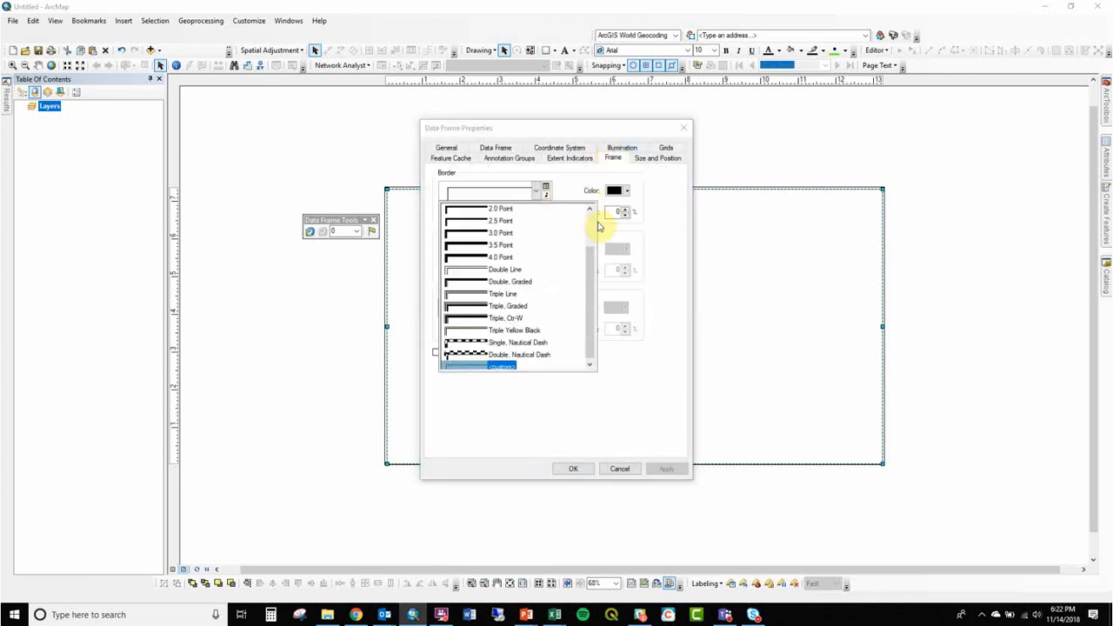
{"action": "scroll", "coordinate": [589, 219], "scroll_direction": "up", "scroll_amount": 2}
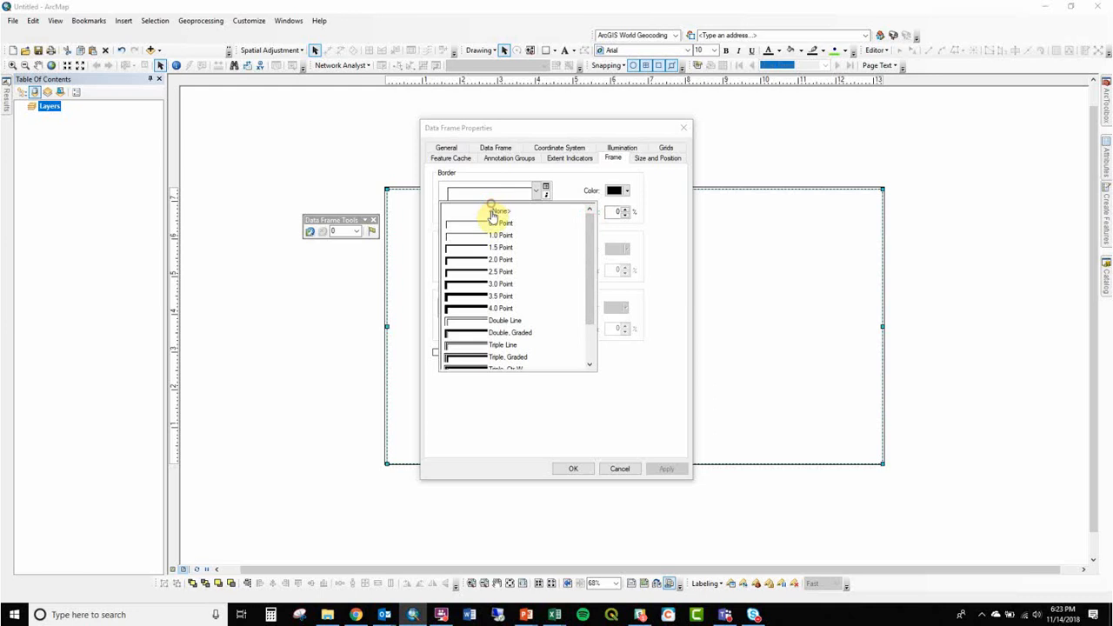
{"action": "left_click", "coordinate": [493, 212]}
{"action": "left_click", "coordinate": [572, 469]}
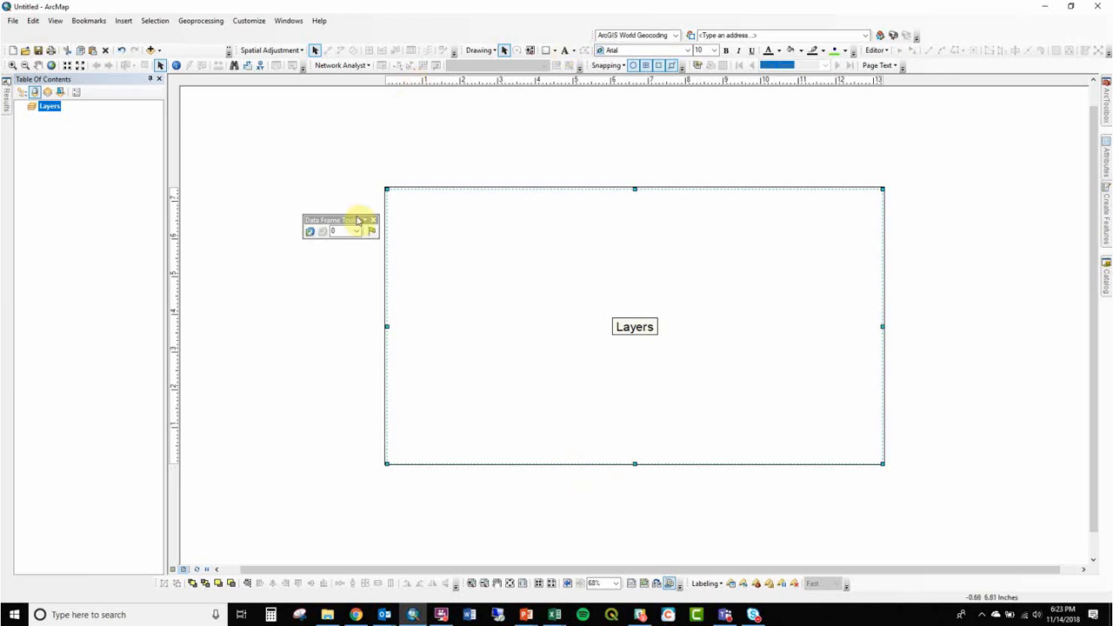
Step: Browse the catalog to the ClassData.gdb geodatabase in Desktop, GIS161_Fall2018, MasterDB and expand it
{"action": "left_click", "coordinate": [511, 583]}
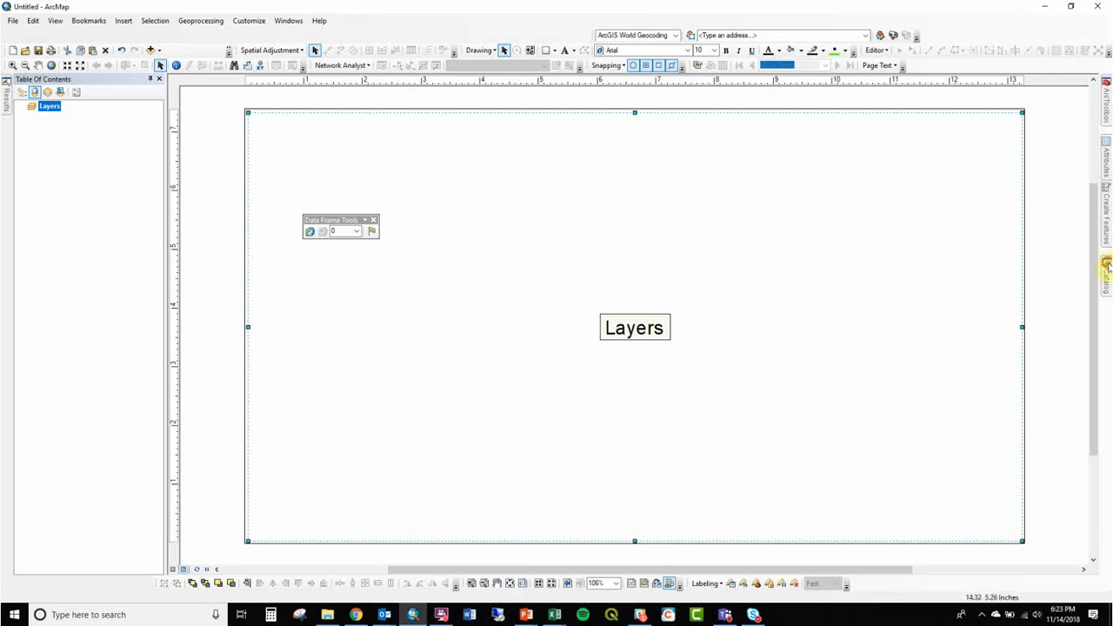
{"action": "left_click", "coordinate": [1107, 265]}
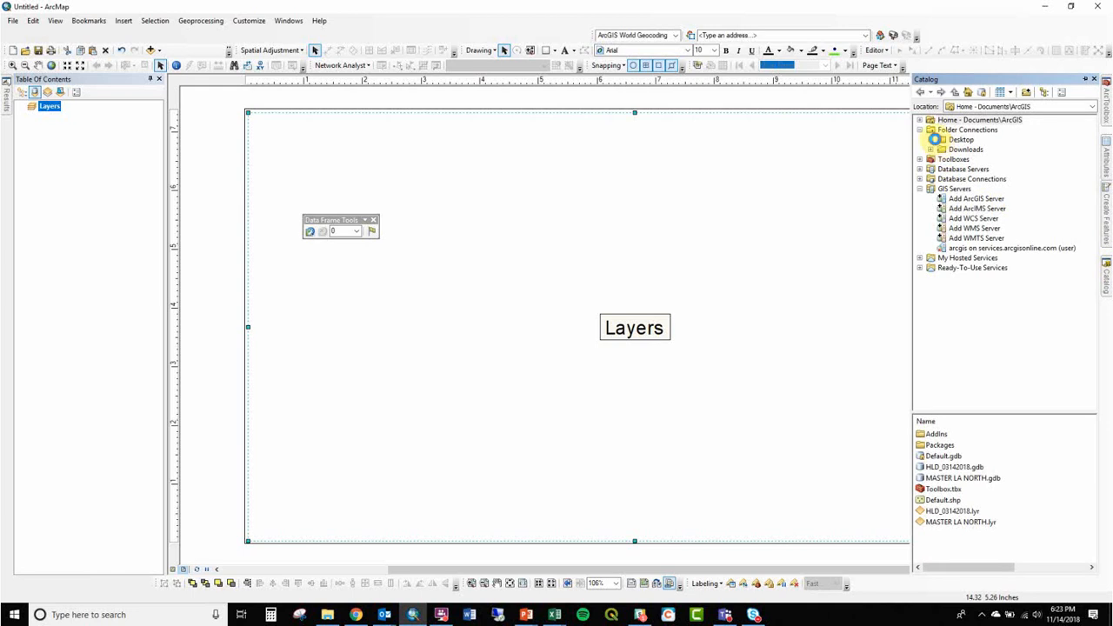
{"action": "left_click", "coordinate": [933, 140]}
{"action": "left_click", "coordinate": [942, 189]}
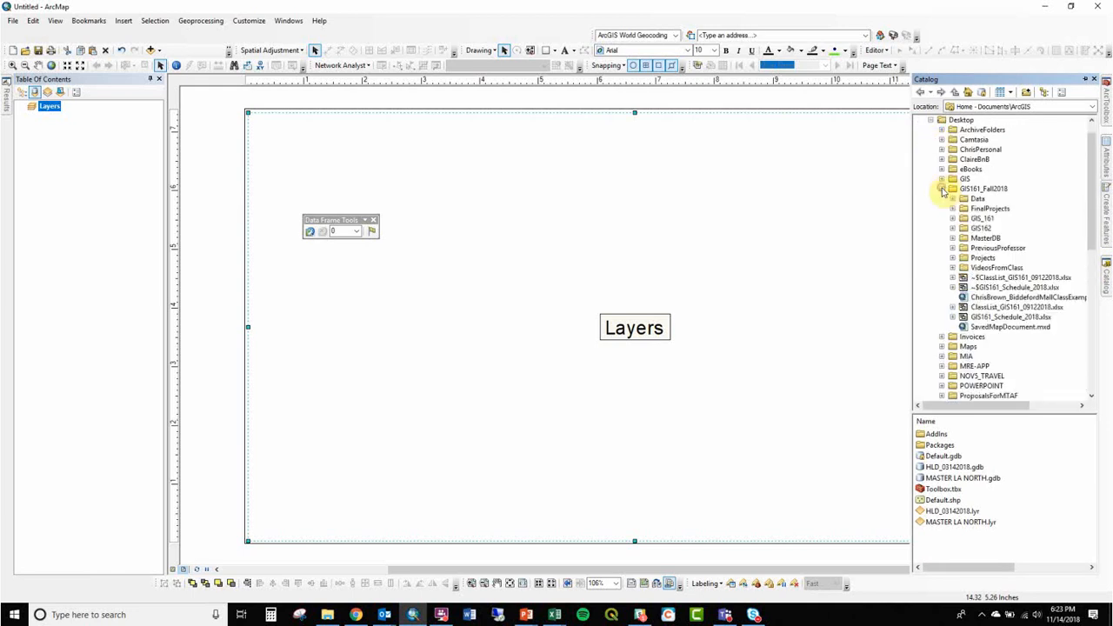
{"action": "left_click", "coordinate": [952, 238]}
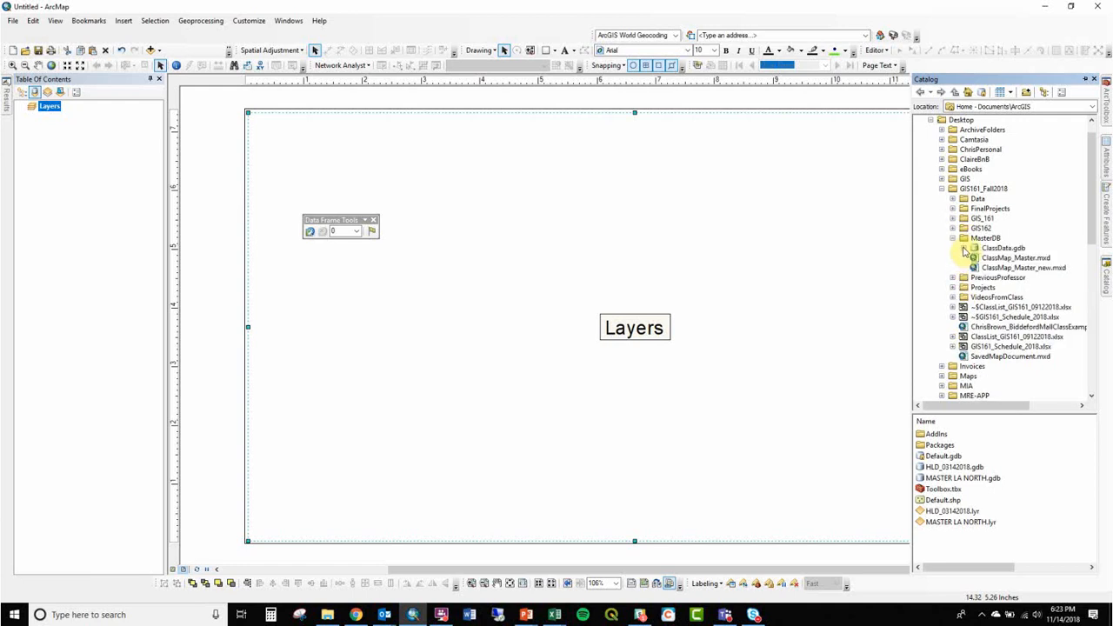
{"action": "left_click", "coordinate": [963, 248]}
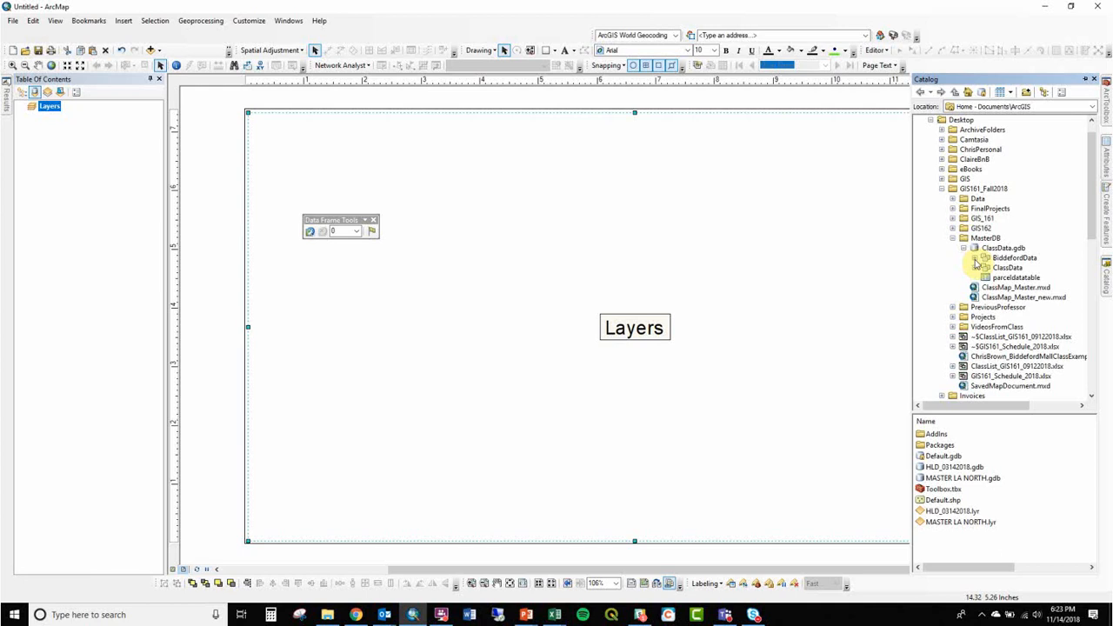
Step: Add the OtherBuildings and AdditionalBuildings feature classes from the ClassData dataset to the map
{"action": "left_click", "coordinate": [975, 266]}
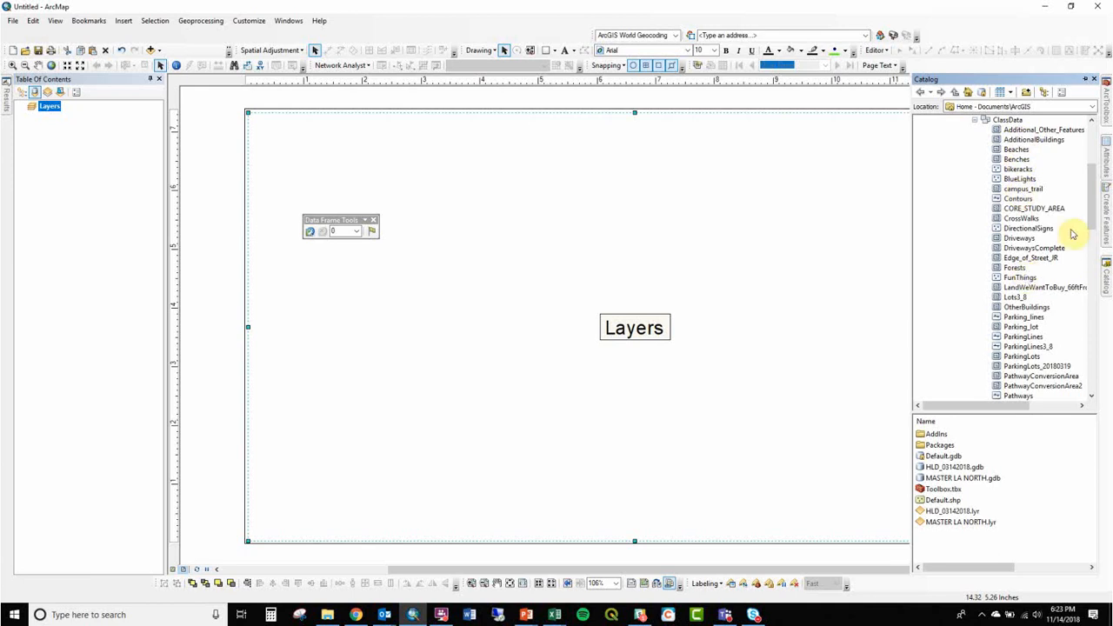
{"action": "mouse_move", "coordinate": [1091, 215]}
{"action": "left_mouse_down"}
{"action": "mouse_move", "coordinate": [1079, 260]}
{"action": "mouse_move", "coordinate": [1100, 268]}
{"action": "mouse_move", "coordinate": [1098, 206]}
{"action": "left_mouse_up"}
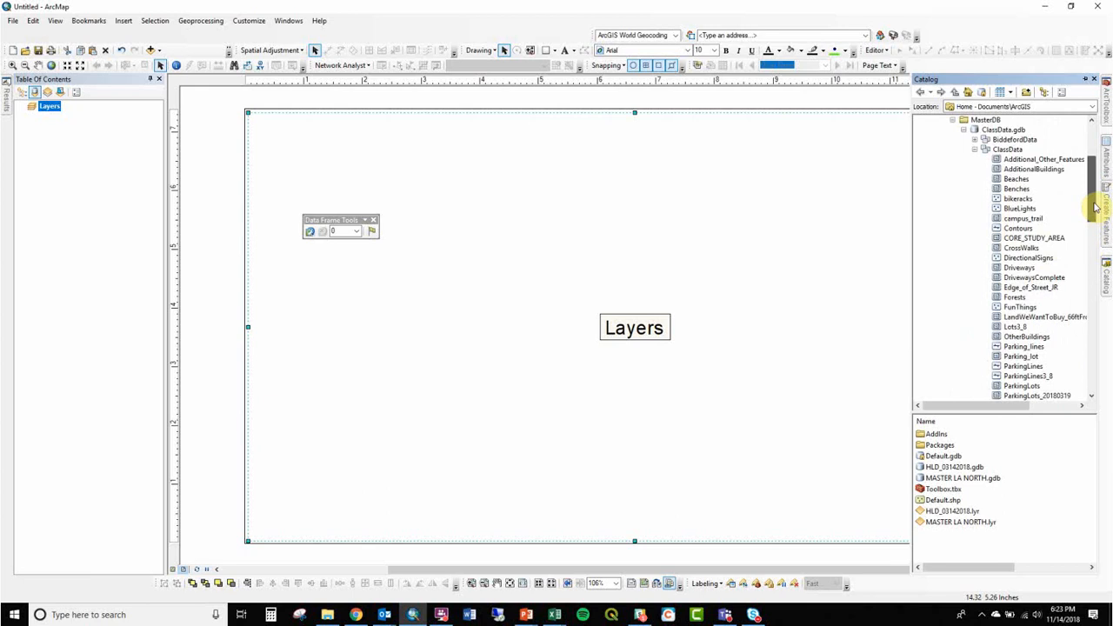
{"action": "left_click_drag", "start_coordinate": [1097, 209], "coordinate": [1096, 223]}
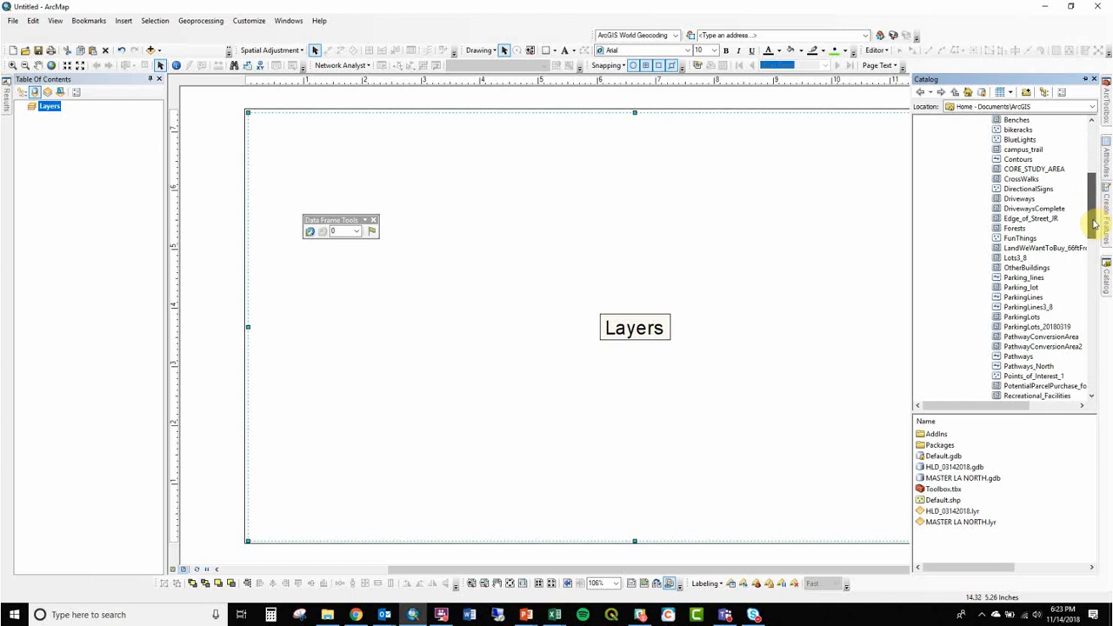
{"action": "left_click_drag", "start_coordinate": [1025, 270], "coordinate": [808, 279]}
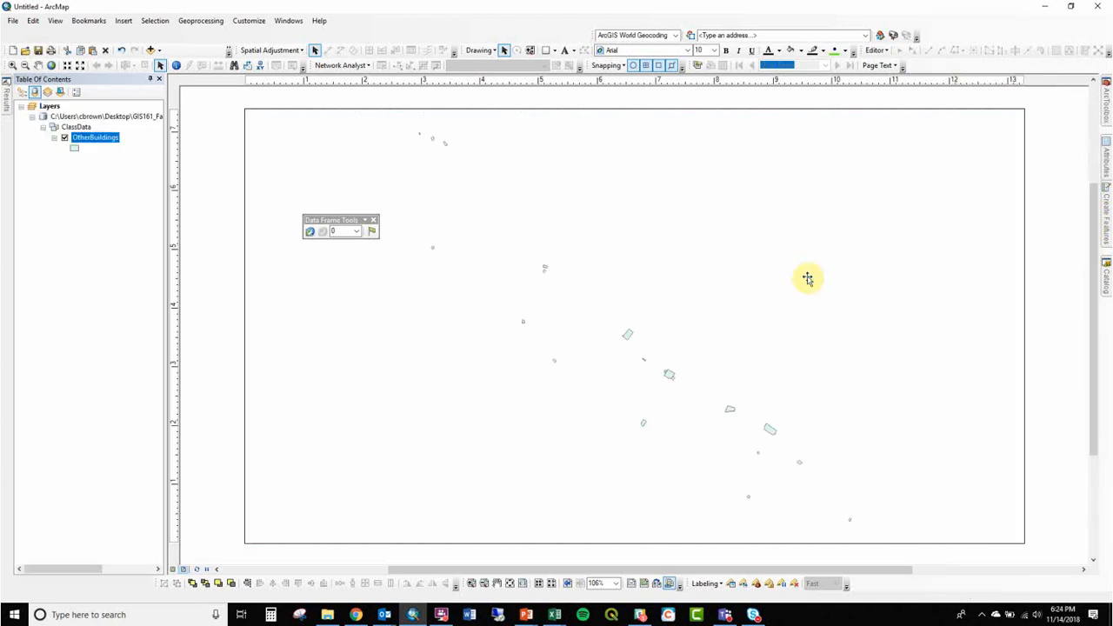
{"action": "left_click", "coordinate": [1107, 272]}
{"action": "left_click", "coordinate": [1092, 167]}
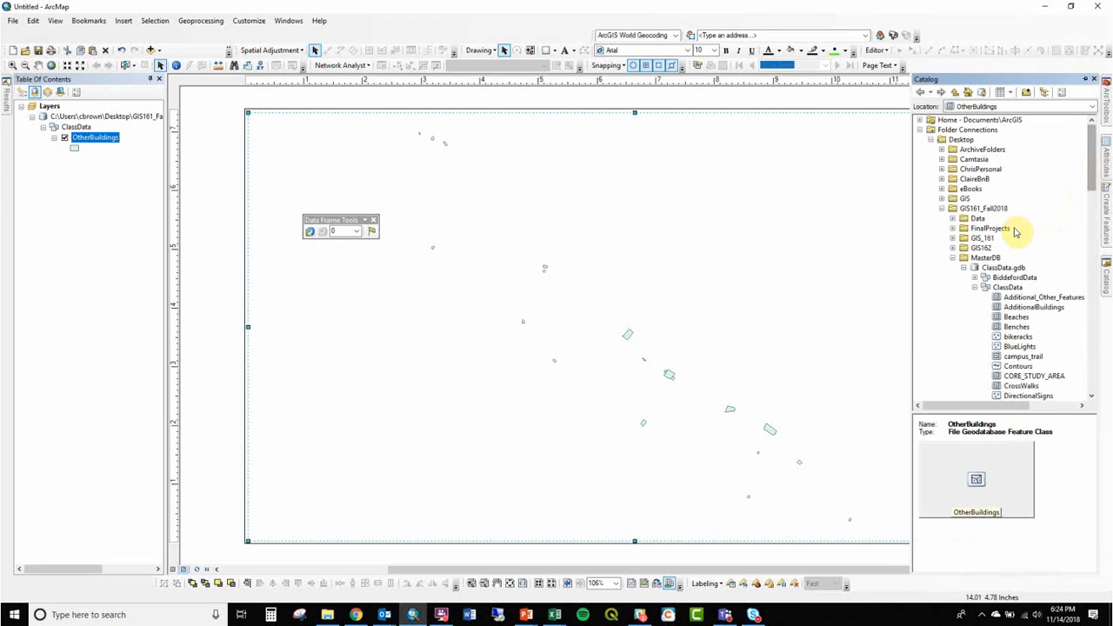
{"action": "left_click_drag", "start_coordinate": [1018, 308], "coordinate": [821, 313]}
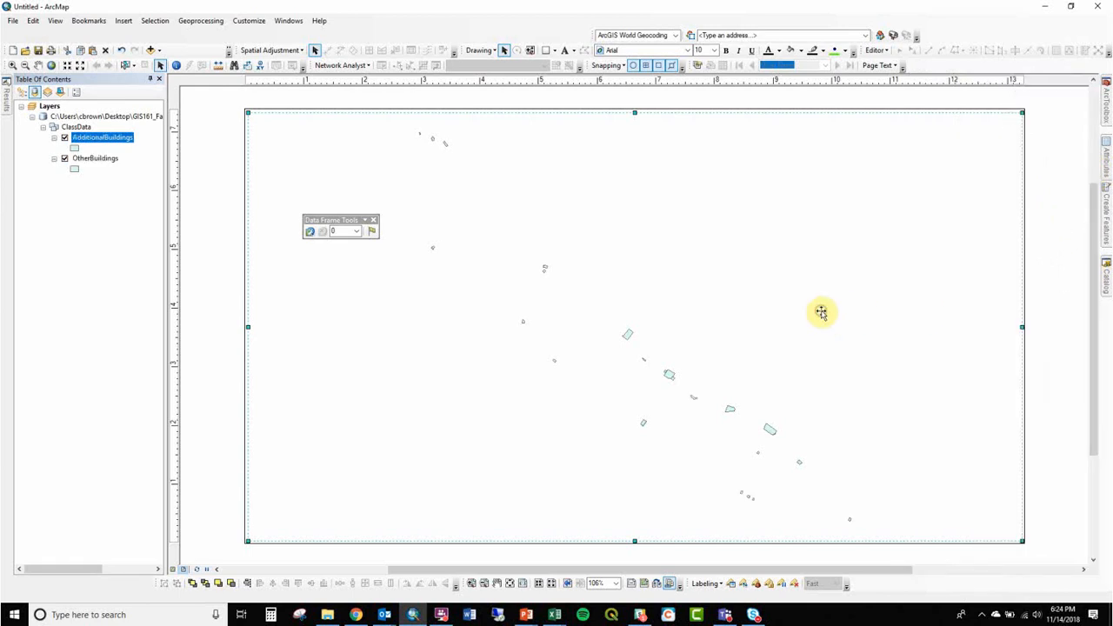
Step: Add the Buildings feature class from the BiddefordData dataset to the map
{"action": "left_click", "coordinate": [1107, 271]}
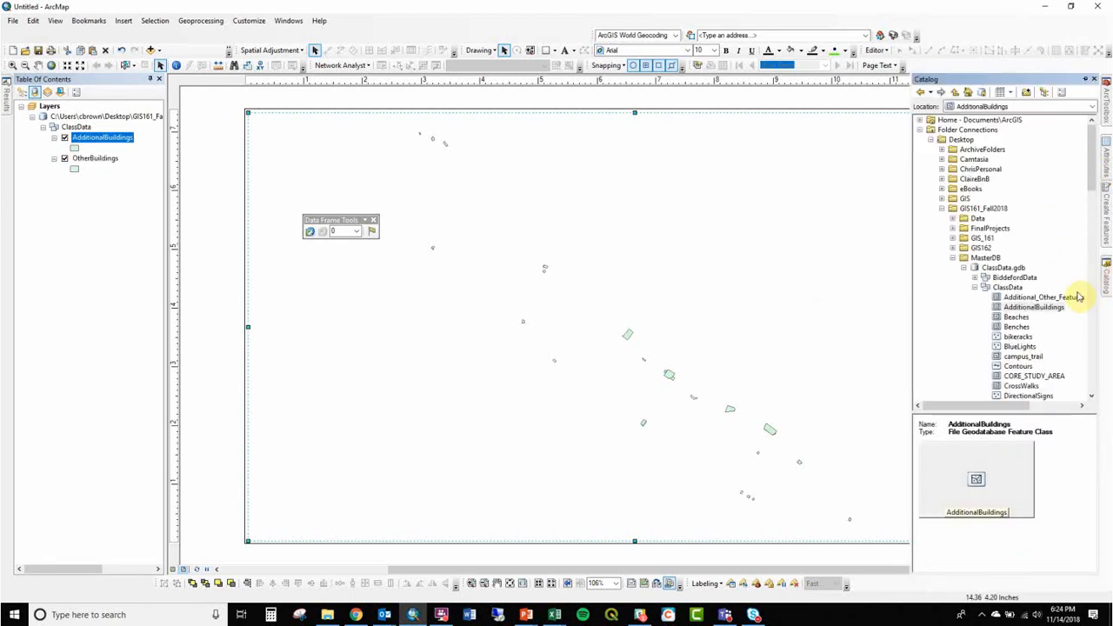
{"action": "left_click", "coordinate": [974, 277]}
{"action": "left_click_drag", "start_coordinate": [1007, 300], "coordinate": [768, 313]}
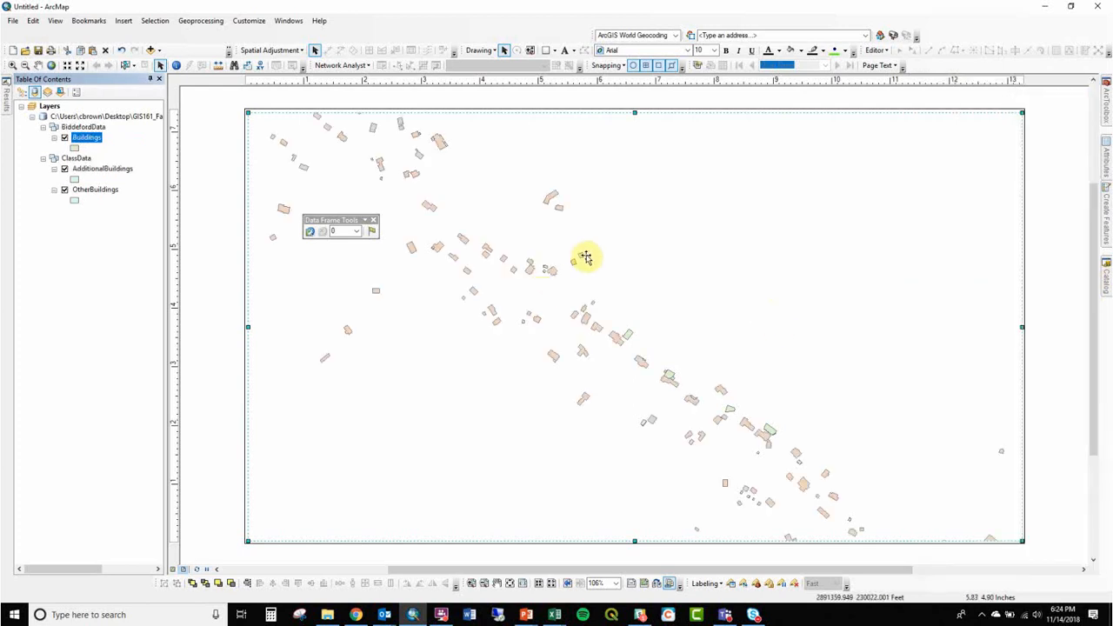
Step: Set the data frame's extent to the cluster of large campus buildings in the southeast of the Buildings layer
{"action": "right_click", "coordinate": [87, 138]}
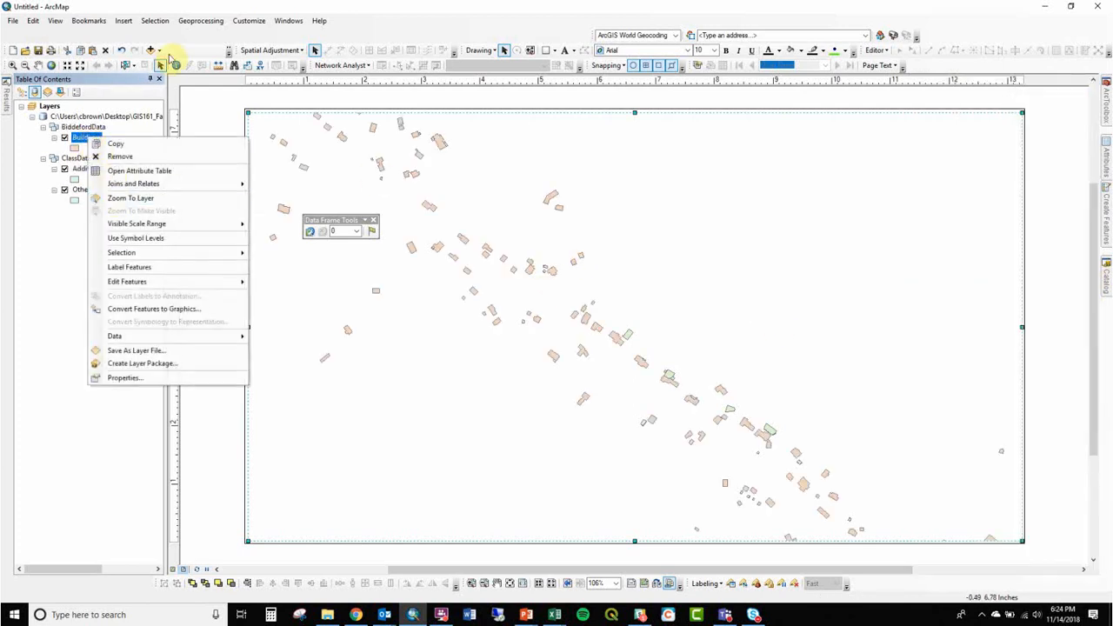
{"action": "left_click", "coordinate": [78, 67]}
{"action": "left_click", "coordinate": [78, 67]}
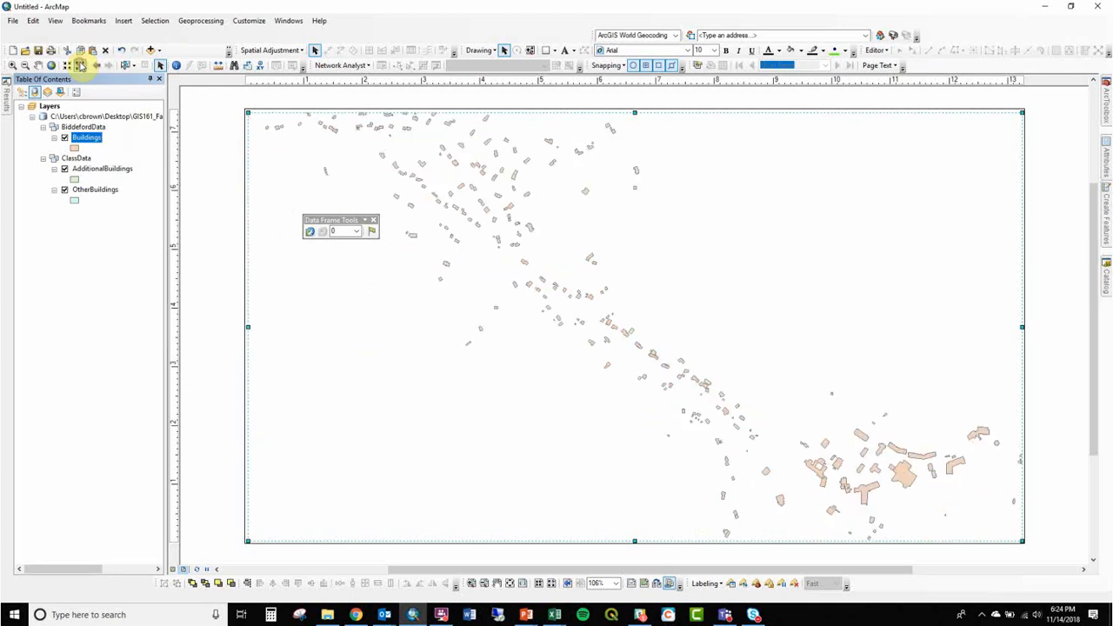
{"action": "left_click", "coordinate": [12, 66]}
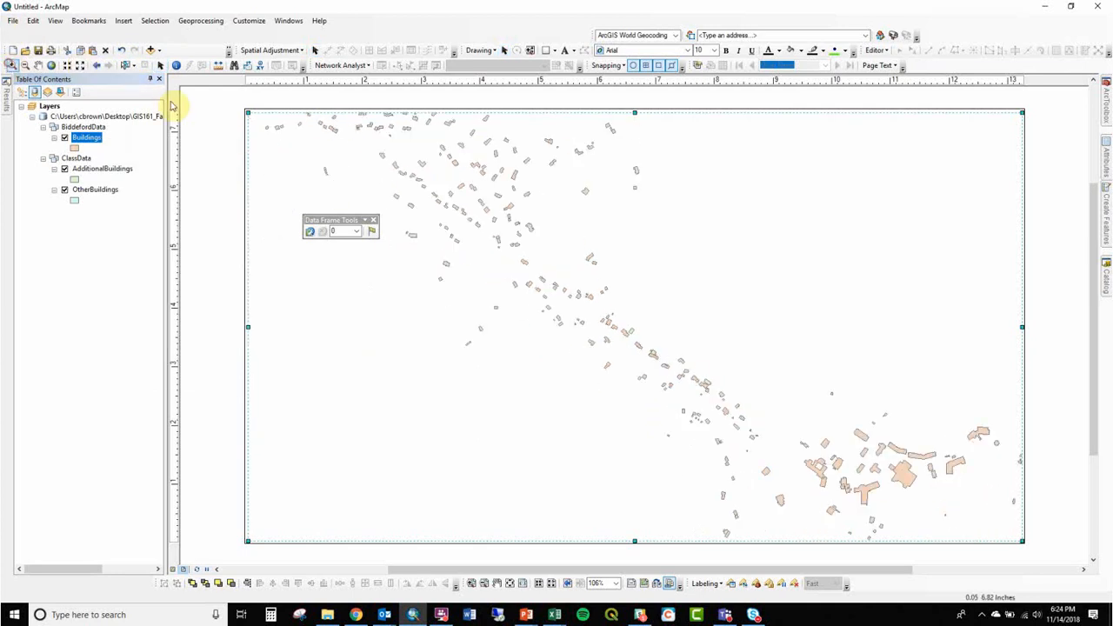
{"action": "left_click_drag", "start_coordinate": [755, 392], "coordinate": [1011, 540]}
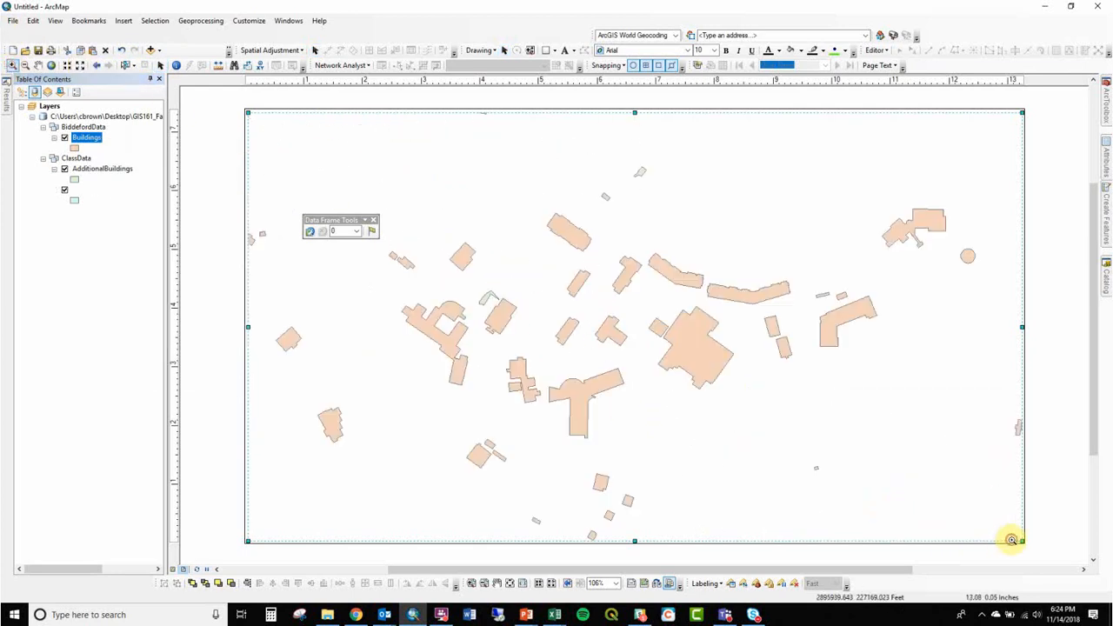
Step: Add the ESRI_Imagery_World_2D map service from the ArcGIS Online server connection as the base imagery
{"action": "left_click", "coordinate": [1107, 278]}
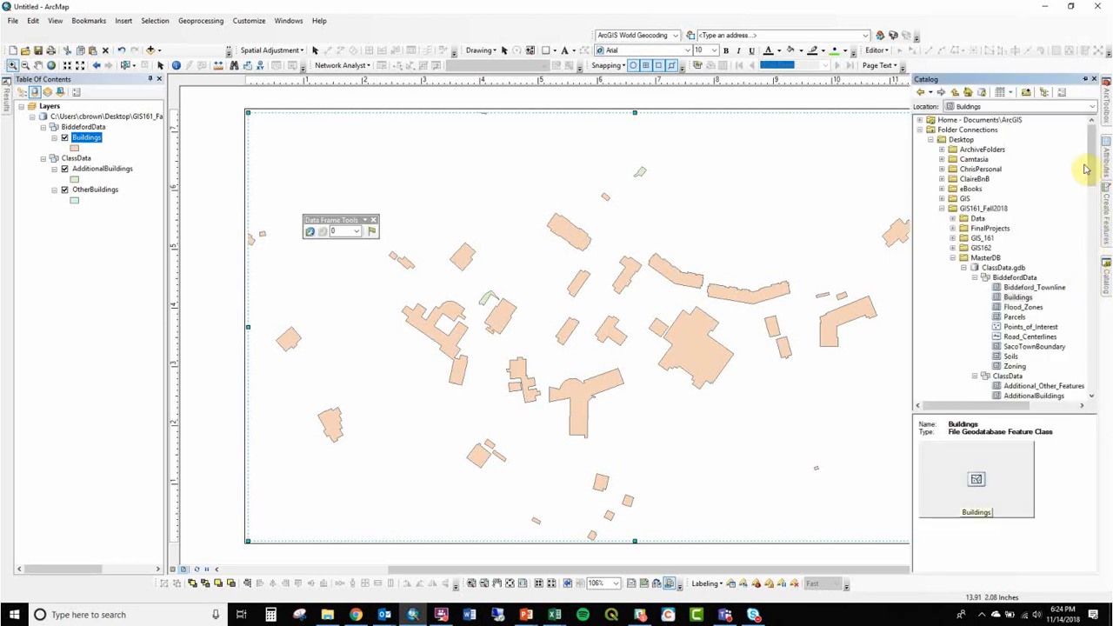
{"action": "left_click_drag", "start_coordinate": [1091, 168], "coordinate": [1093, 400]}
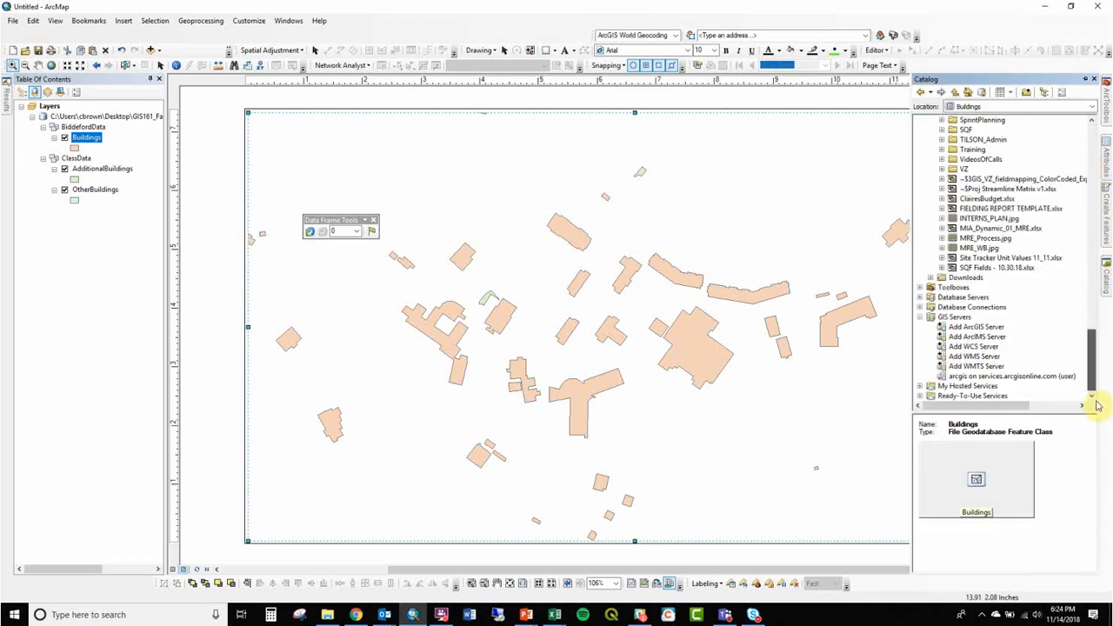
{"action": "left_click", "coordinate": [1039, 376]}
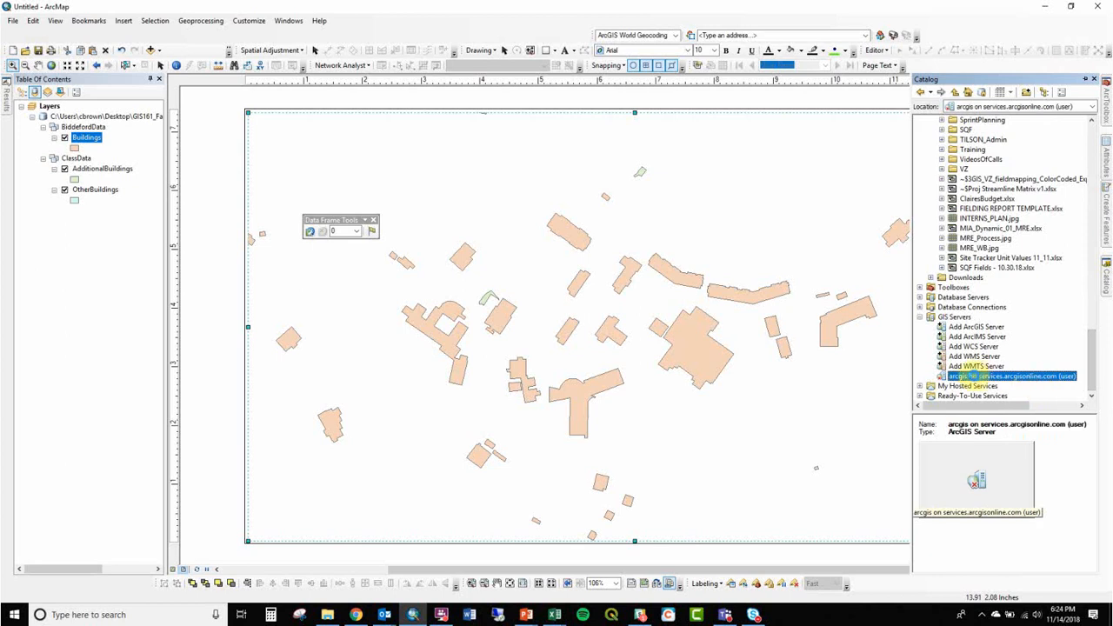
{"action": "left_click", "coordinate": [930, 376]}
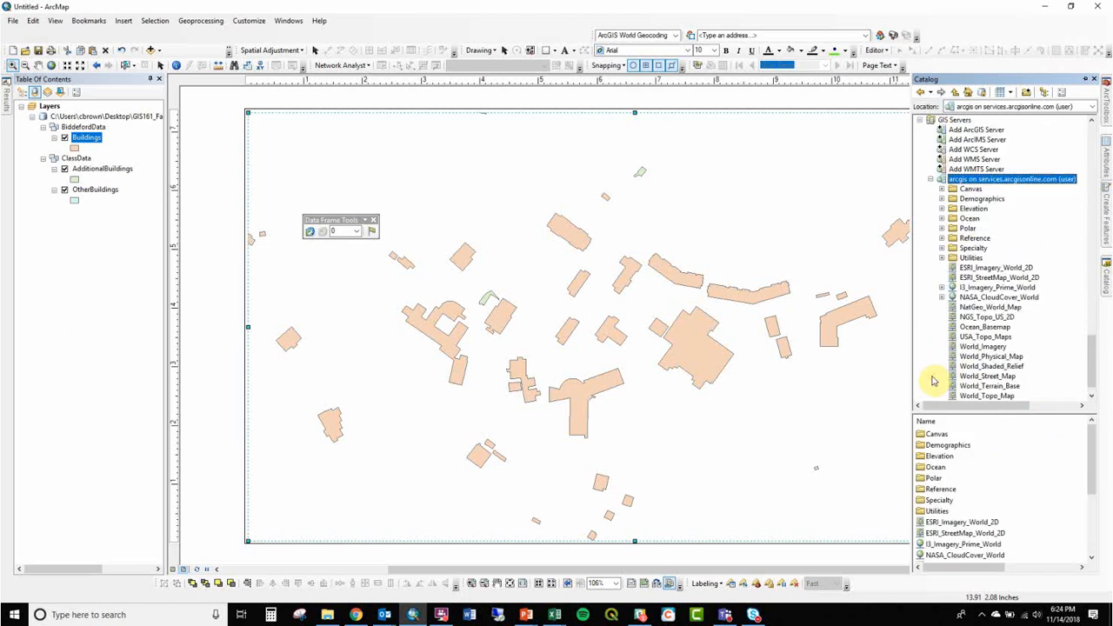
{"action": "left_click", "coordinate": [974, 276]}
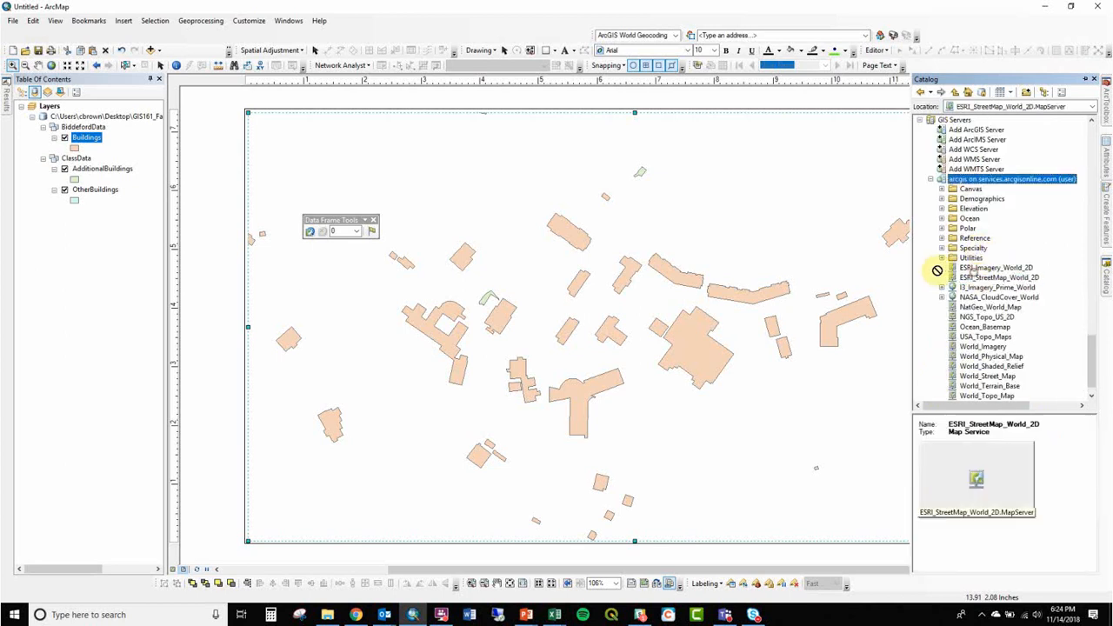
{"action": "left_click_drag", "start_coordinate": [963, 272], "coordinate": [825, 296]}
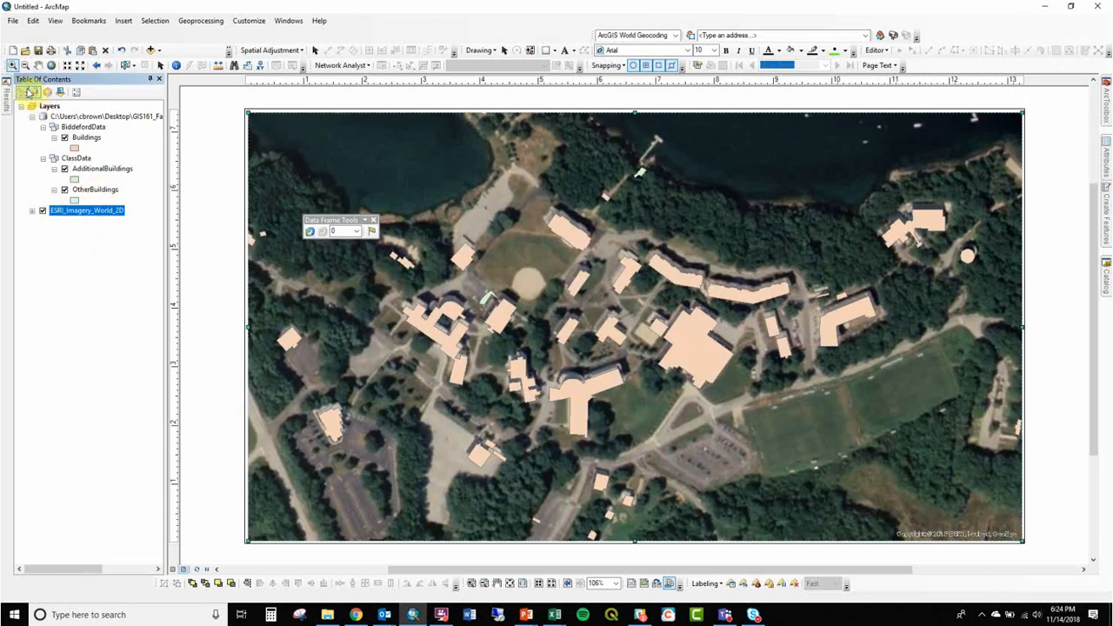
Step: List the layers by drawing order and remove the OtherBuildings and AdditionalBuildings layers
{"action": "left_click", "coordinate": [23, 92]}
{"action": "left_click", "coordinate": [94, 158]}
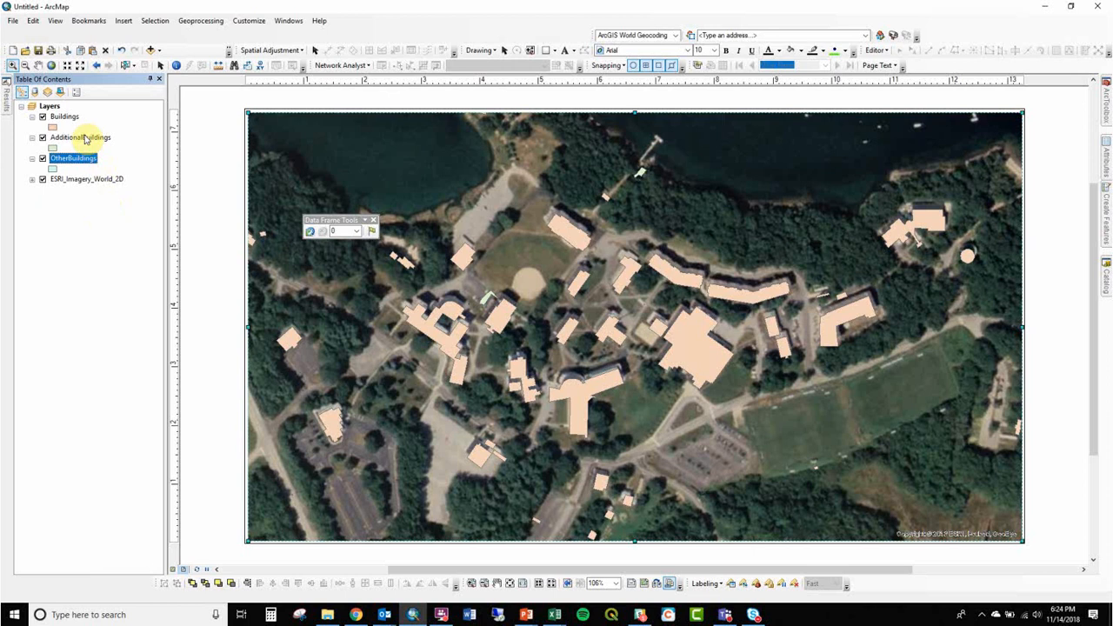
{"action": "left_click", "coordinate": [83, 137], "text": "ctrl"}
{"action": "right_click", "coordinate": [83, 137]}
{"action": "left_click", "coordinate": [115, 154]}
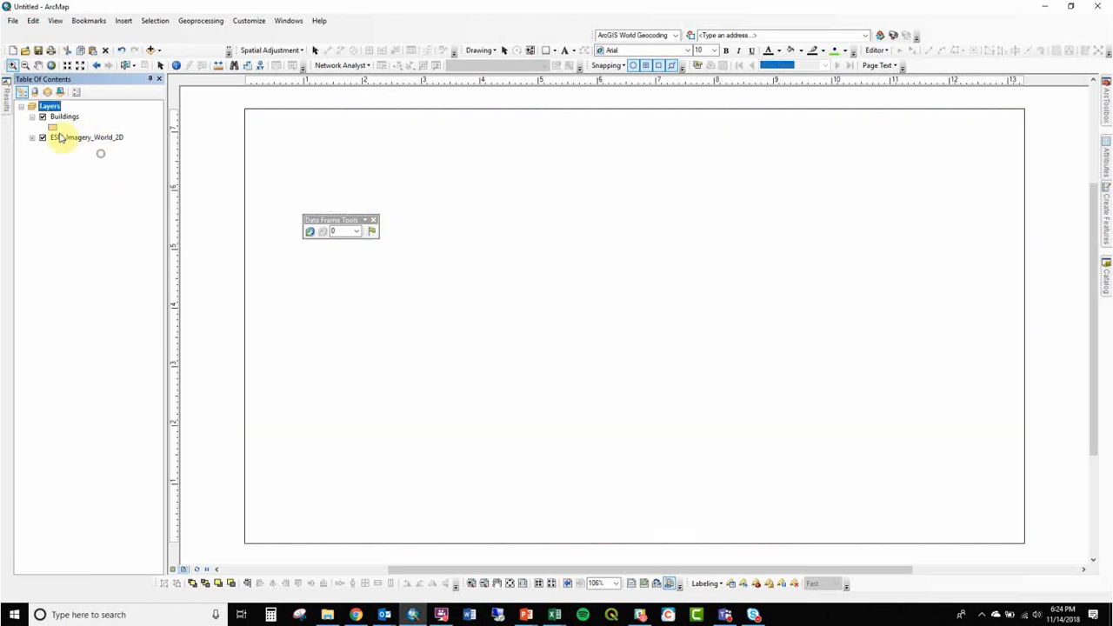
Step: Apply the solid yellow fill symbol to the Buildings layer
{"action": "left_click", "coordinate": [53, 127]}
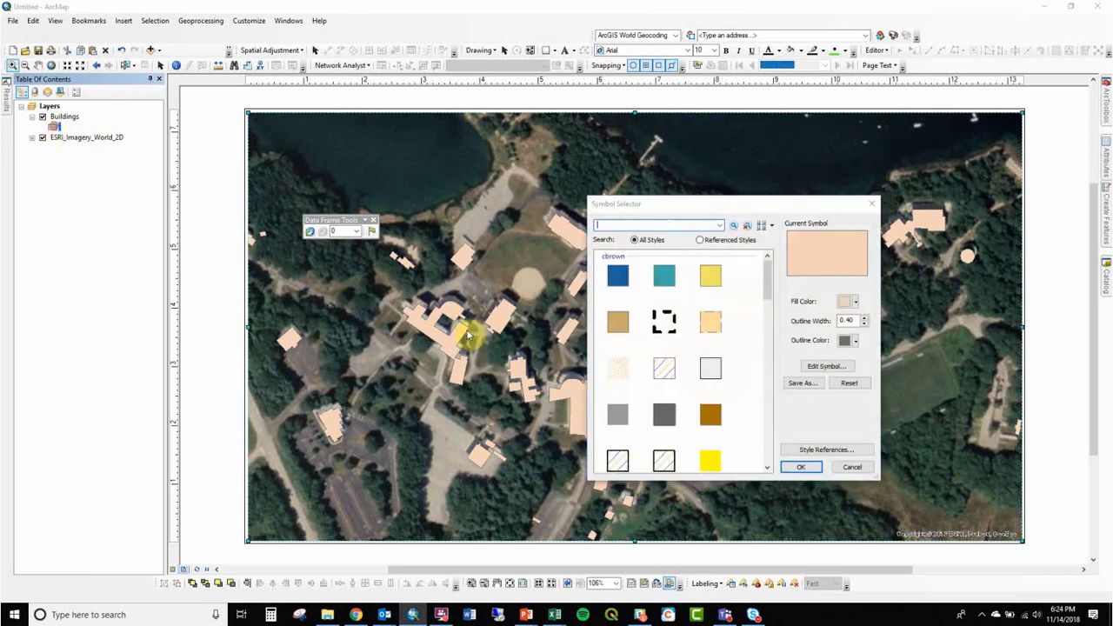
{"action": "double_click", "coordinate": [710, 459]}
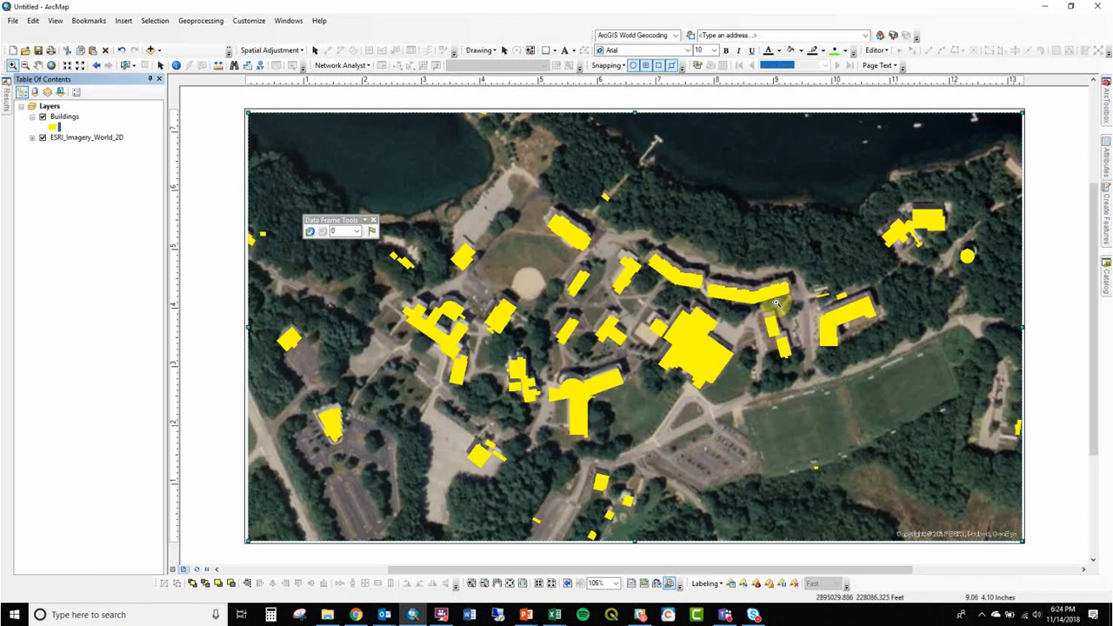
Step: Narrow the data frame from its right edge and stretch it back to the full page width
{"action": "left_click", "coordinate": [506, 51]}
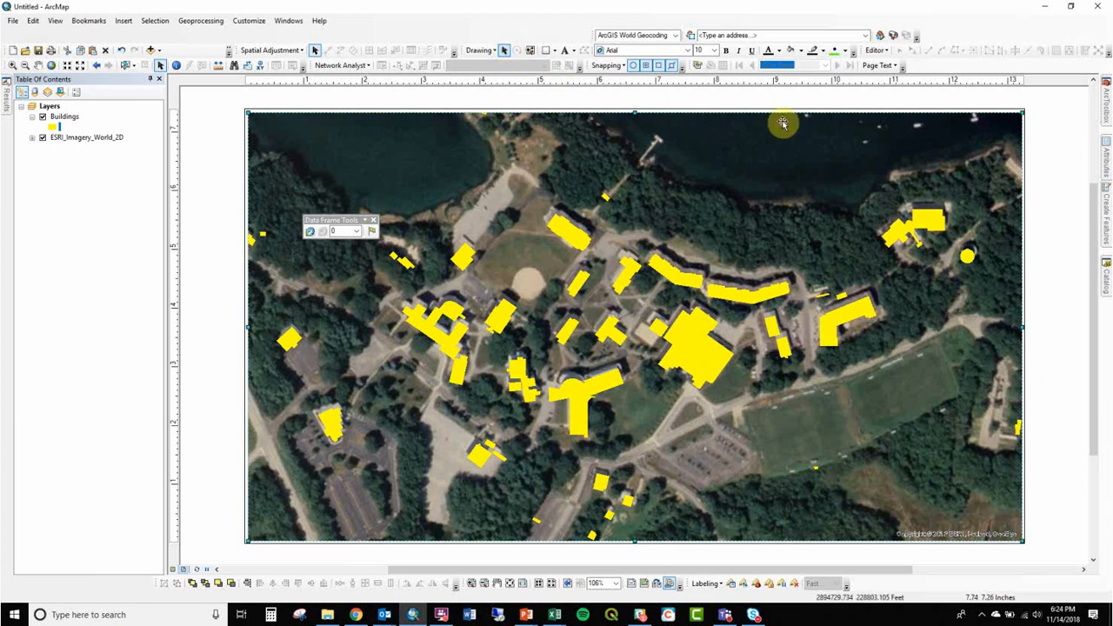
{"action": "left_click_drag", "start_coordinate": [1021, 326], "coordinate": [864, 313]}
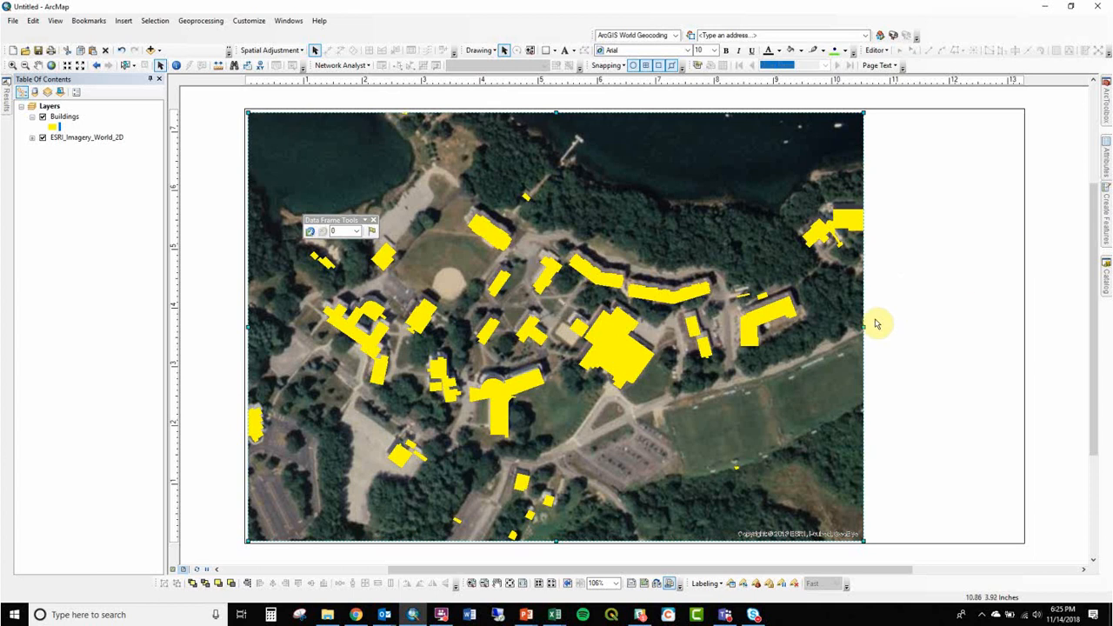
{"action": "left_click_drag", "start_coordinate": [862, 322], "coordinate": [1023, 319]}
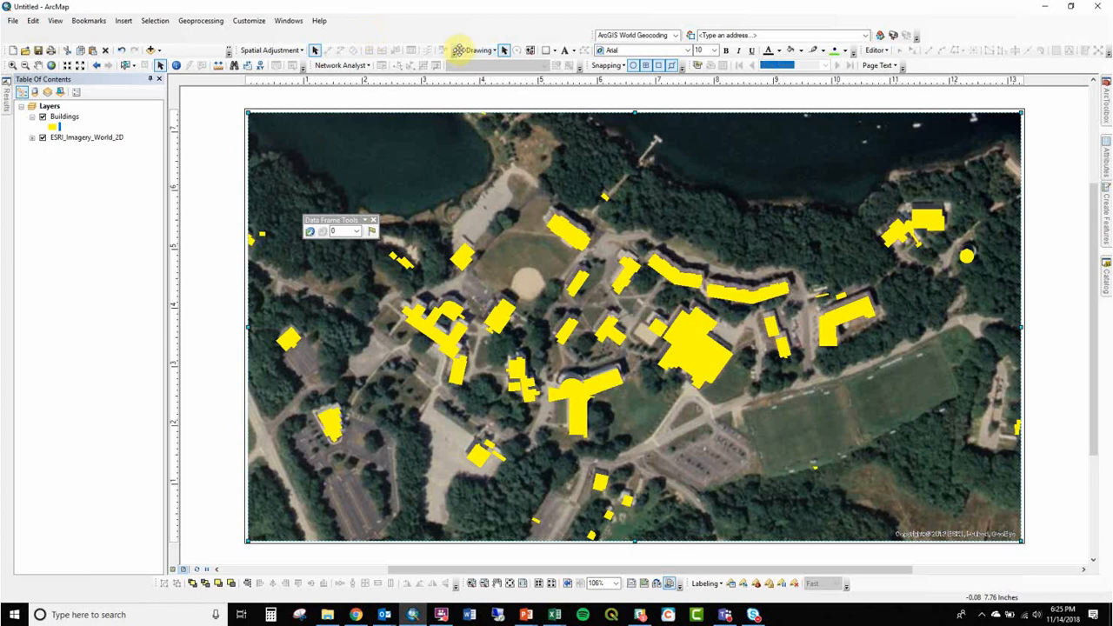
Step: Float the Draw toolbar over the map and draw a rectangle about 2.57 by 3.02 inches in the page's lower-right corner
{"action": "mouse_move", "coordinate": [458, 50]}
{"action": "left_mouse_down"}
{"action": "mouse_move", "coordinate": [417, 112]}
{"action": "mouse_move", "coordinate": [278, 117]}
{"action": "mouse_move", "coordinate": [298, 141]}
{"action": "left_mouse_up"}
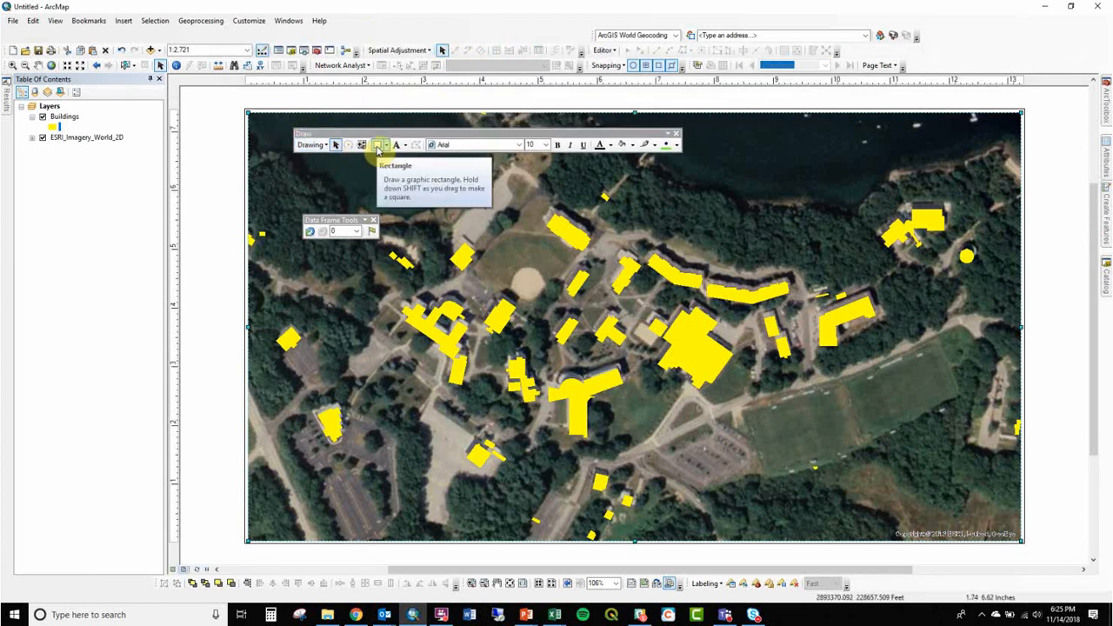
{"action": "left_click", "coordinate": [378, 147]}
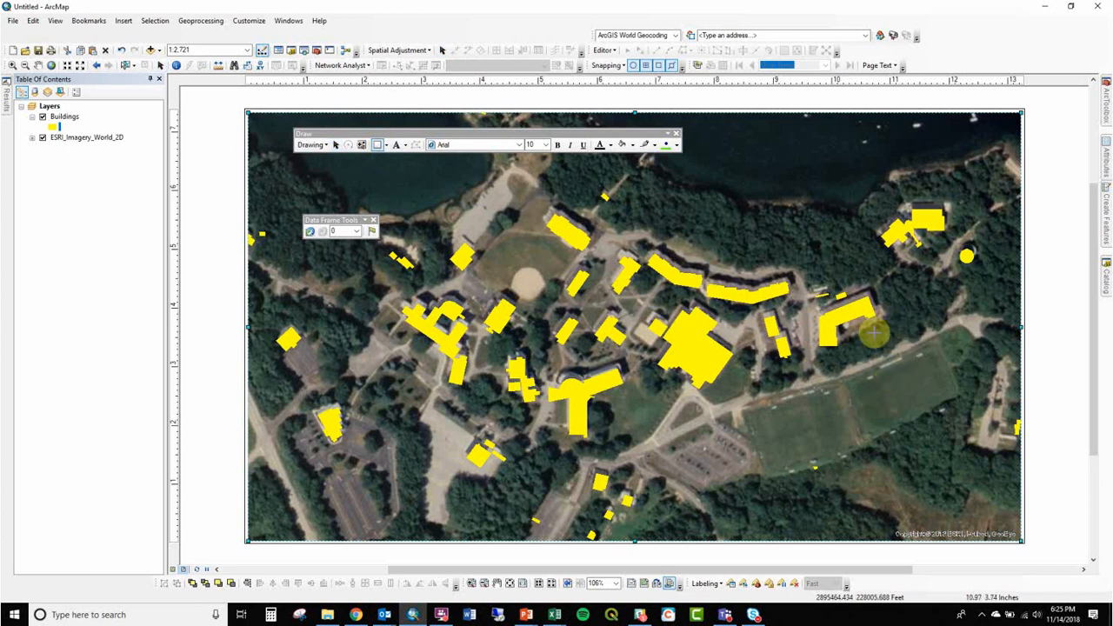
{"action": "left_click_drag", "start_coordinate": [863, 348], "coordinate": [1014, 525]}
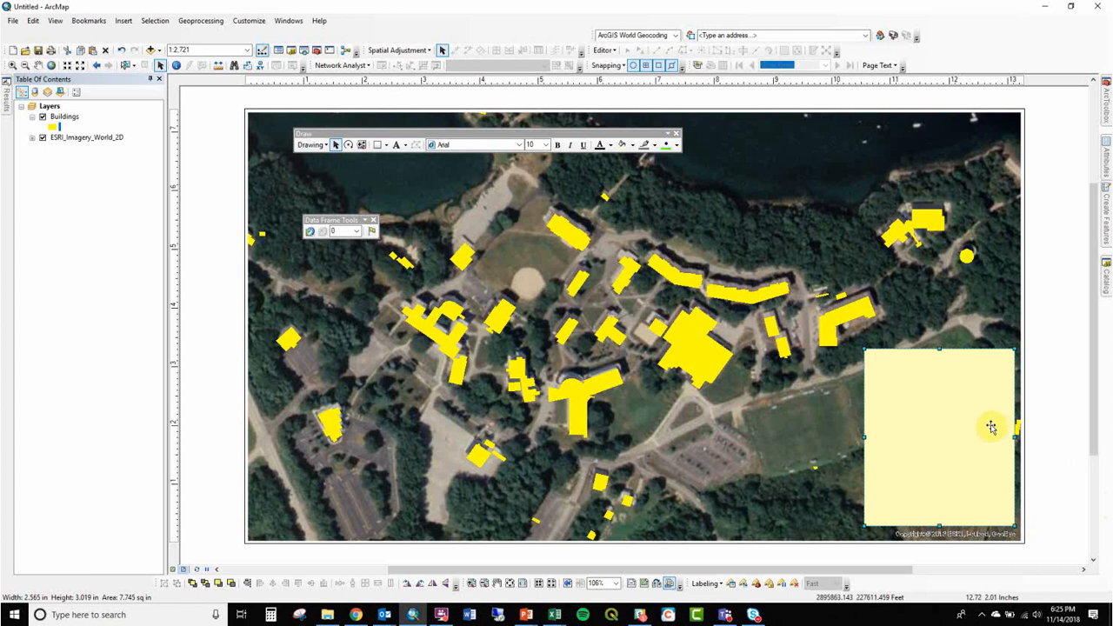
{"action": "right_click", "coordinate": [963, 417]}
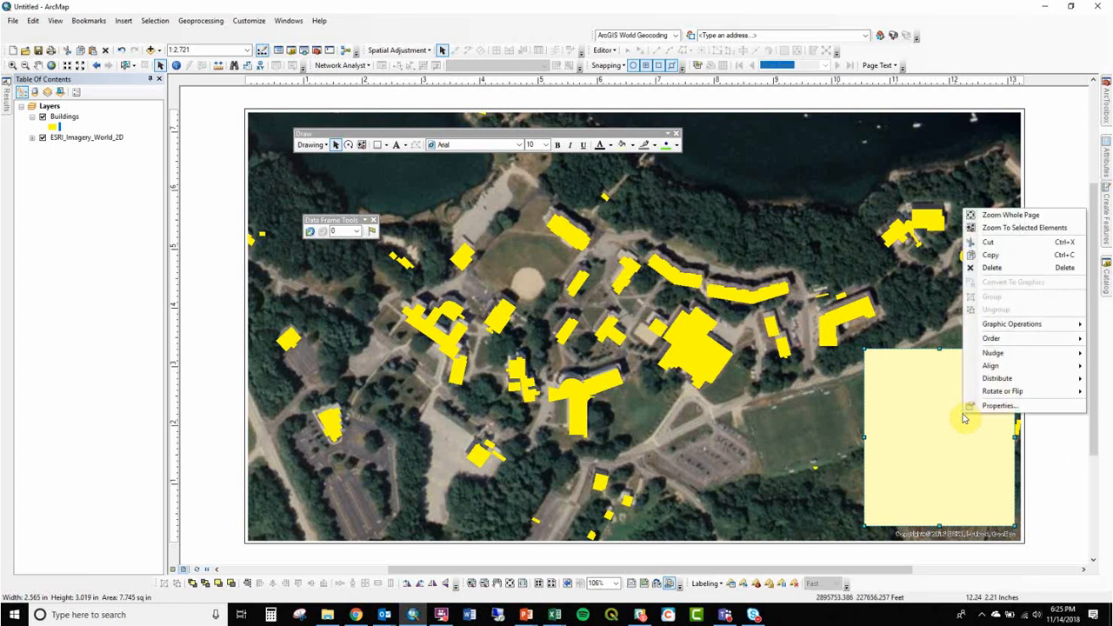
{"action": "mouse_move", "coordinate": [606, 132]}
{"action": "left_mouse_down"}
{"action": "mouse_move", "coordinate": [744, 212]}
{"action": "mouse_move", "coordinate": [872, 218]}
{"action": "left_mouse_up"}
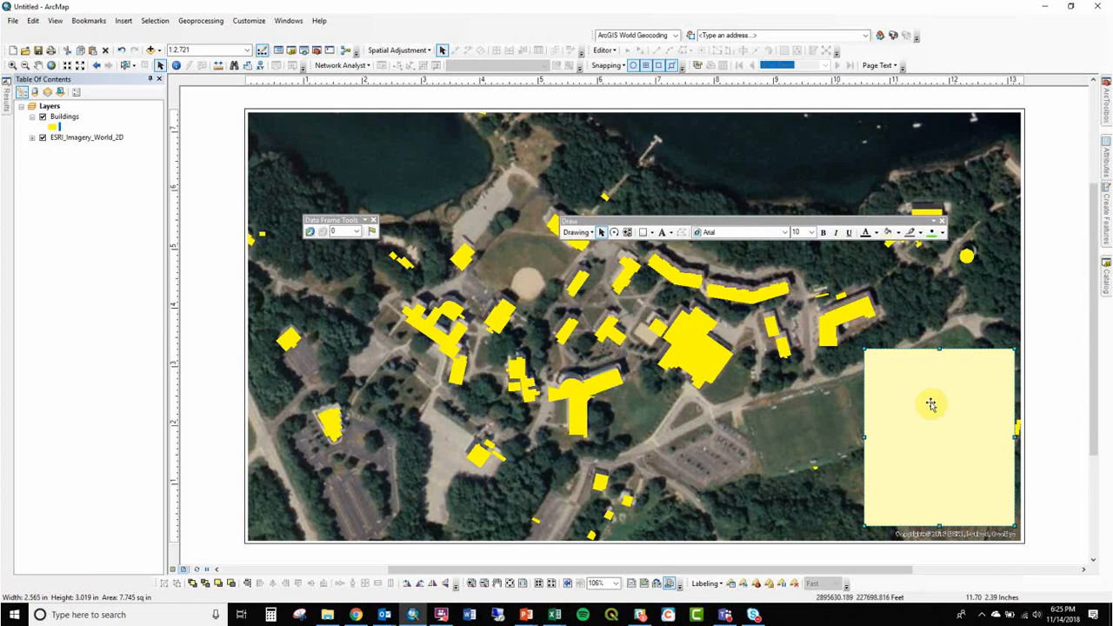
Step: Fill the corner rectangle with white and add the text "Title of map" near its upper edge
{"action": "left_click", "coordinate": [897, 233]}
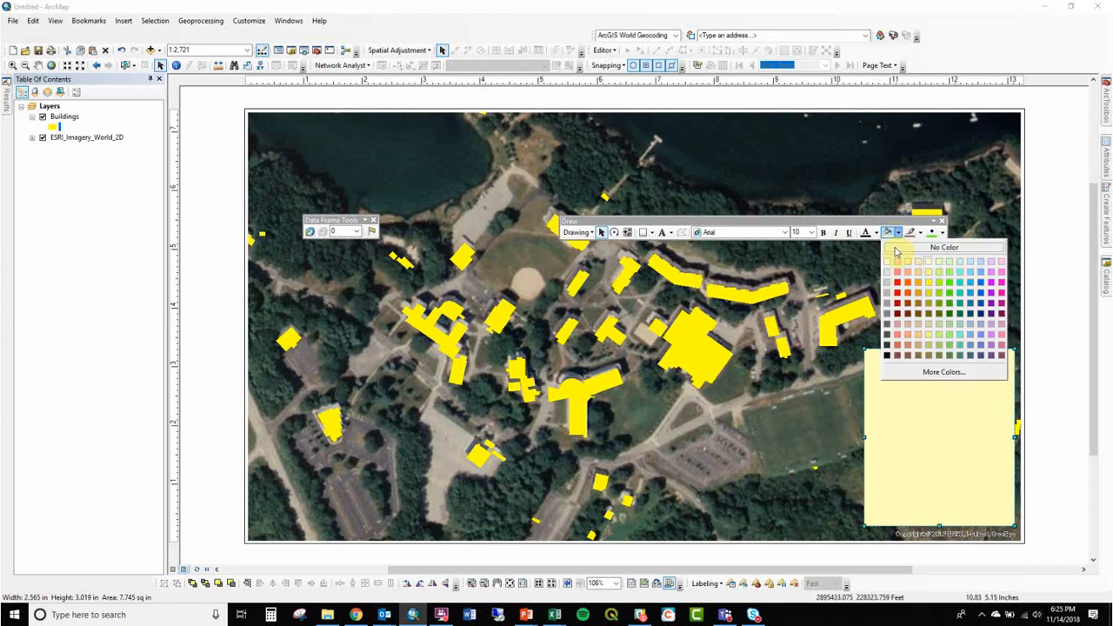
{"action": "left_click", "coordinate": [889, 263]}
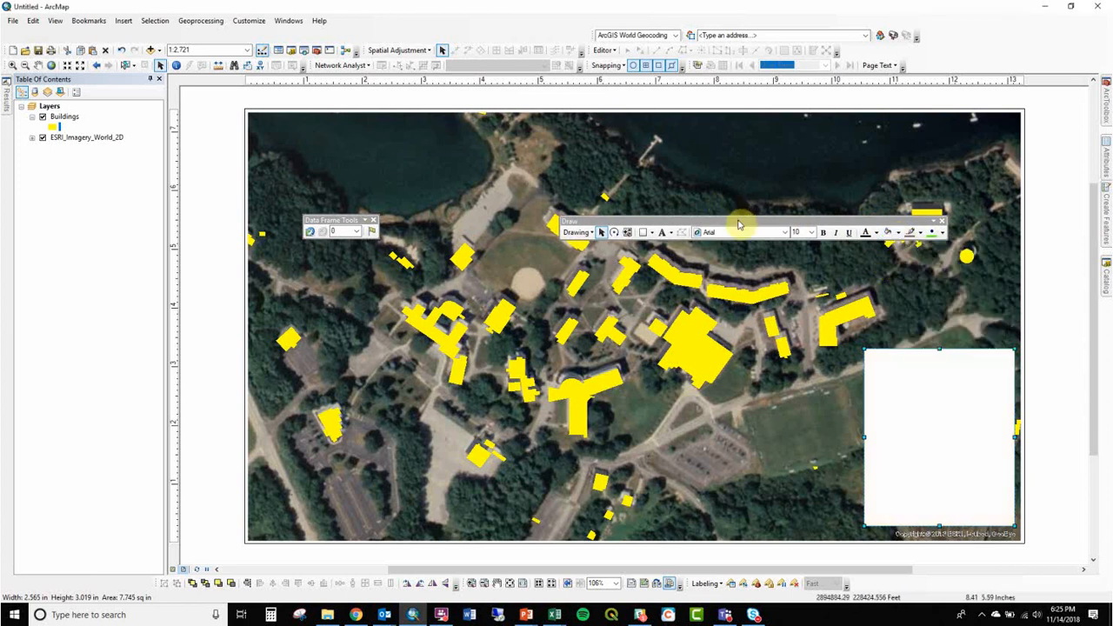
{"action": "left_click", "coordinate": [663, 234]}
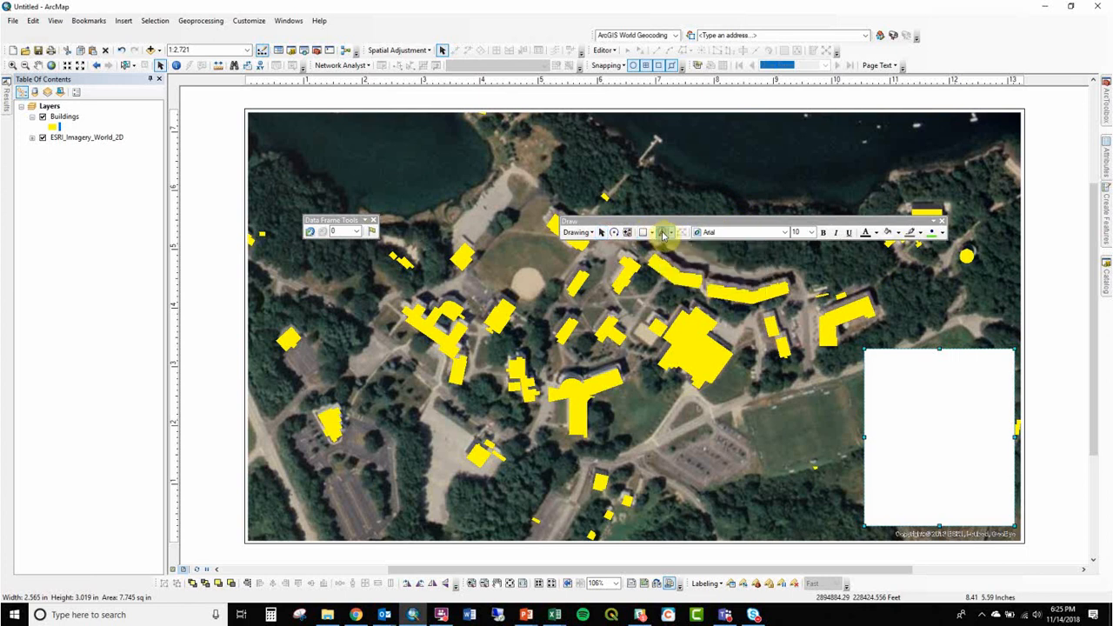
{"action": "left_click", "coordinate": [904, 367]}
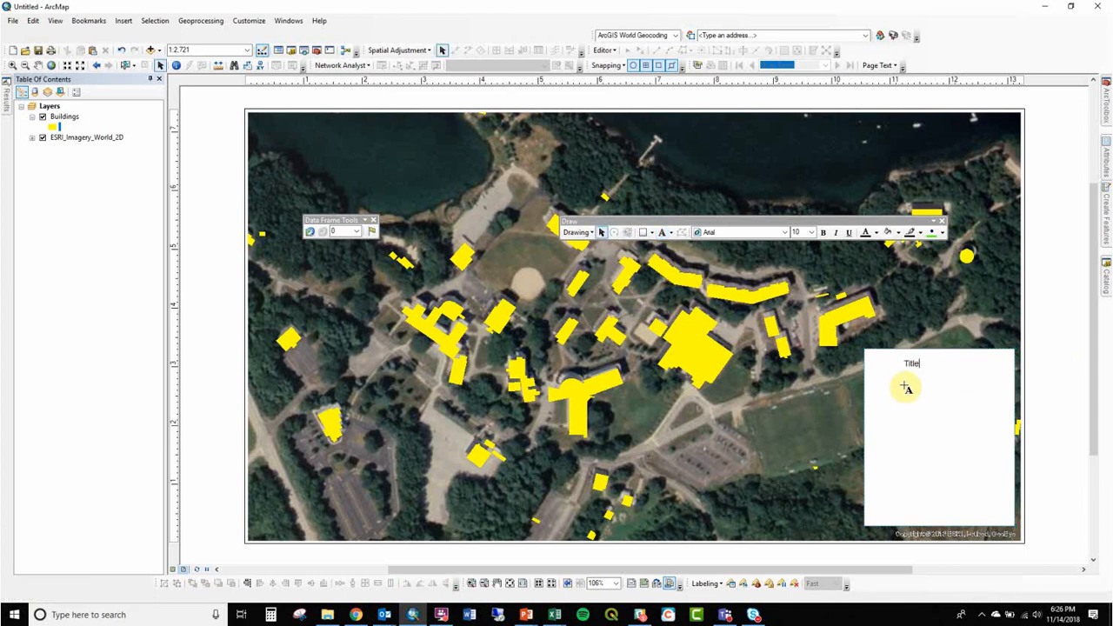
{"action": "key", "text": "Return"}
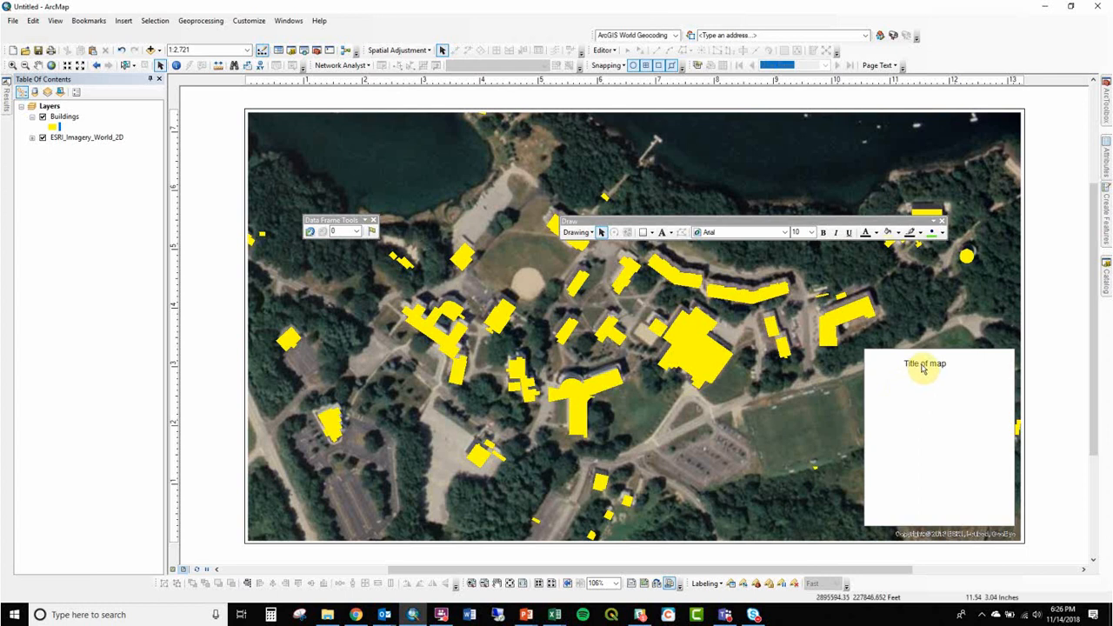
Step: Shift the map title toward the panel's left edge and format it as 16-point bold
{"action": "left_click_drag", "start_coordinate": [922, 365], "coordinate": [895, 366]}
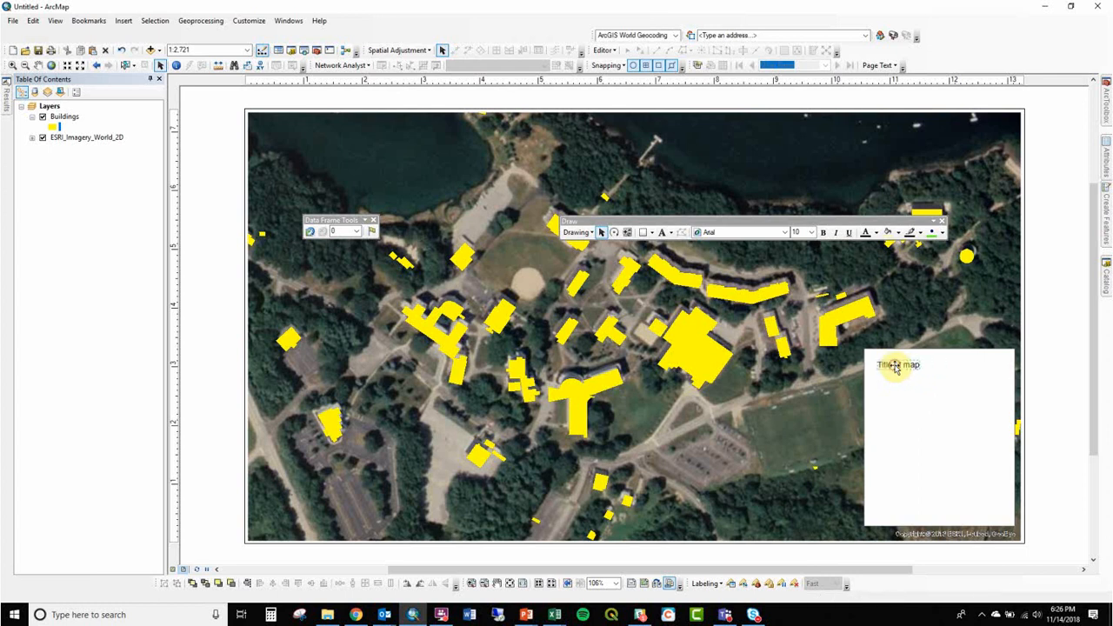
{"action": "left_click", "coordinate": [810, 232]}
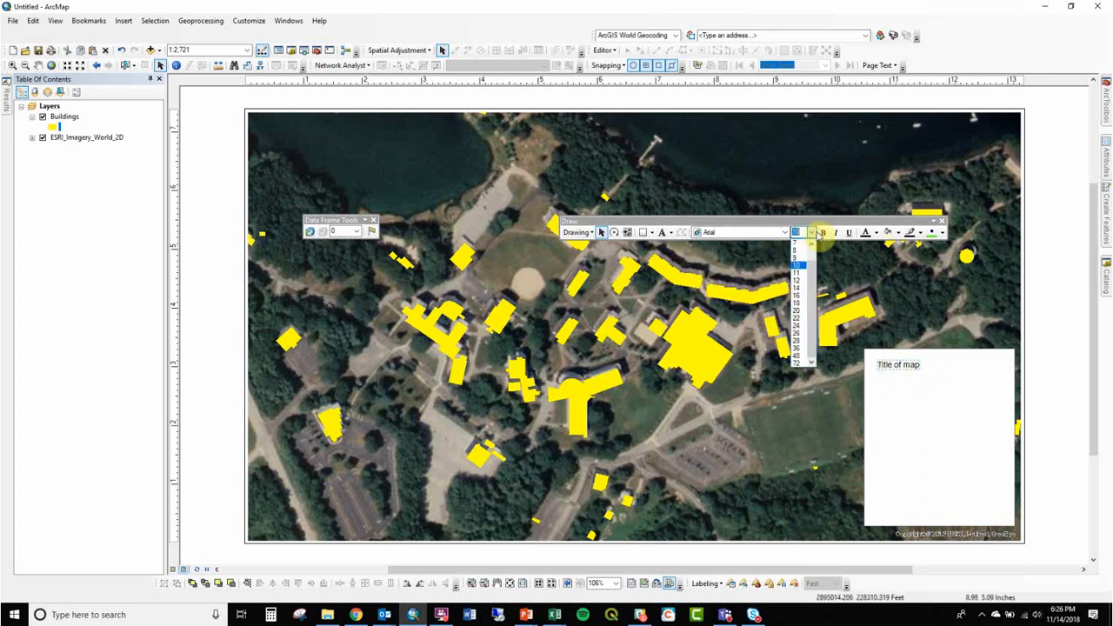
{"action": "left_click", "coordinate": [798, 297]}
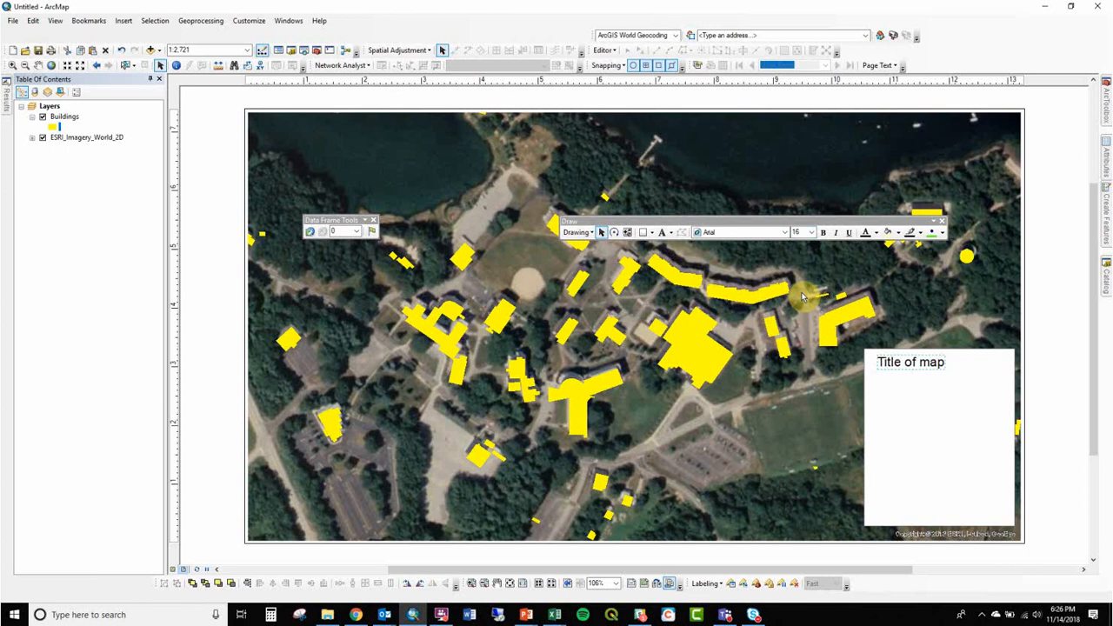
{"action": "left_click", "coordinate": [823, 232]}
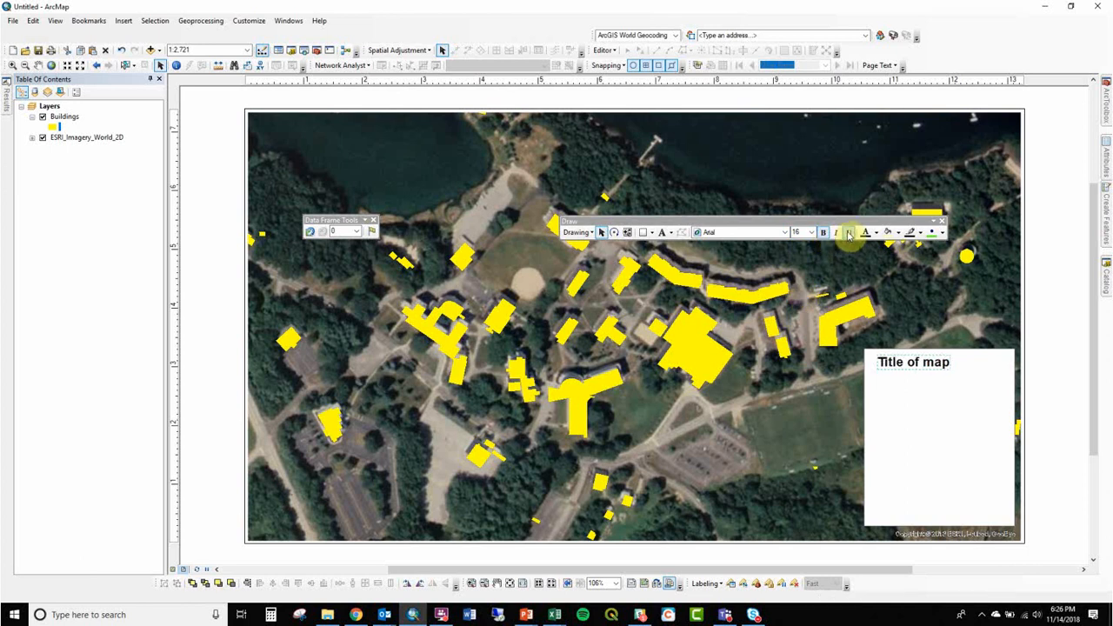
{"action": "left_click_drag", "start_coordinate": [899, 368], "coordinate": [901, 371]}
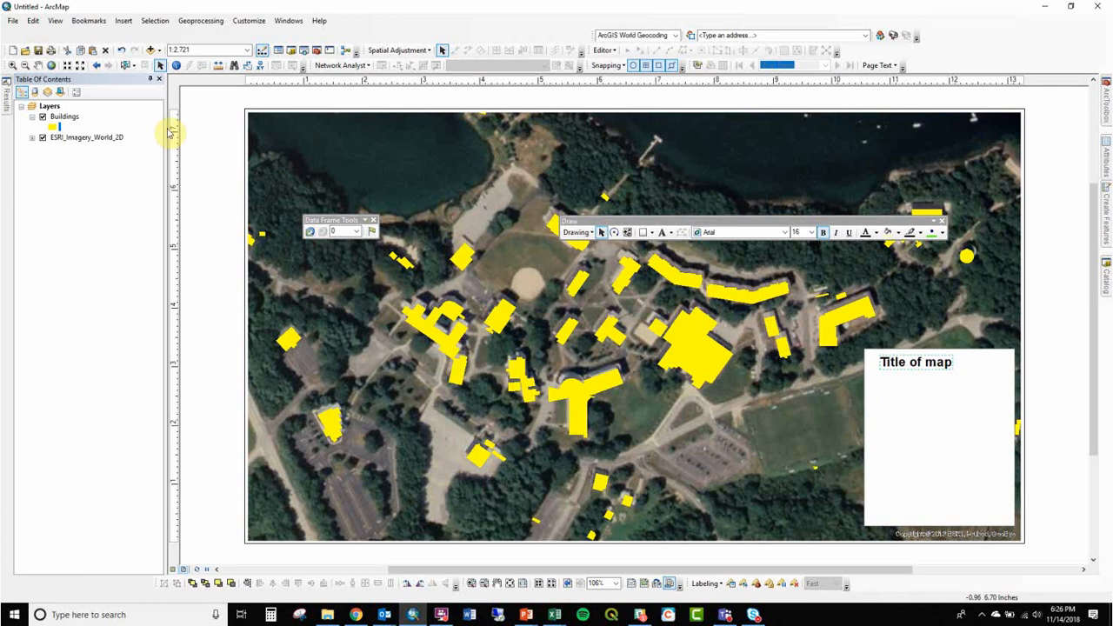
Step: Insert a legend without the World Imagery item and place it beneath the title in the white panel
{"action": "left_click", "coordinate": [124, 20]}
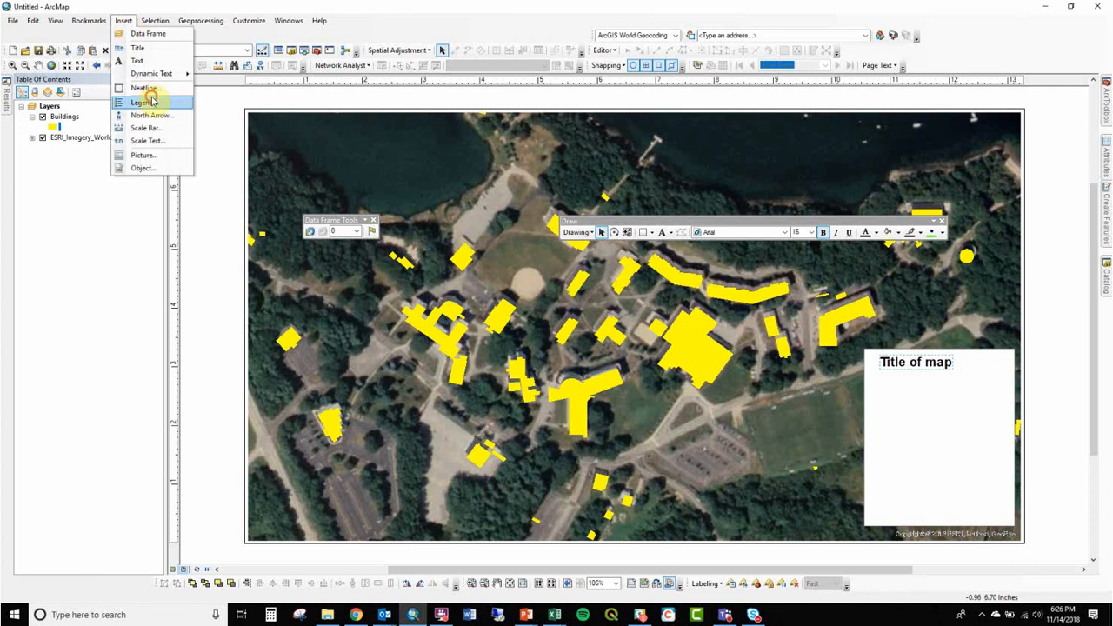
{"action": "left_click", "coordinate": [152, 98]}
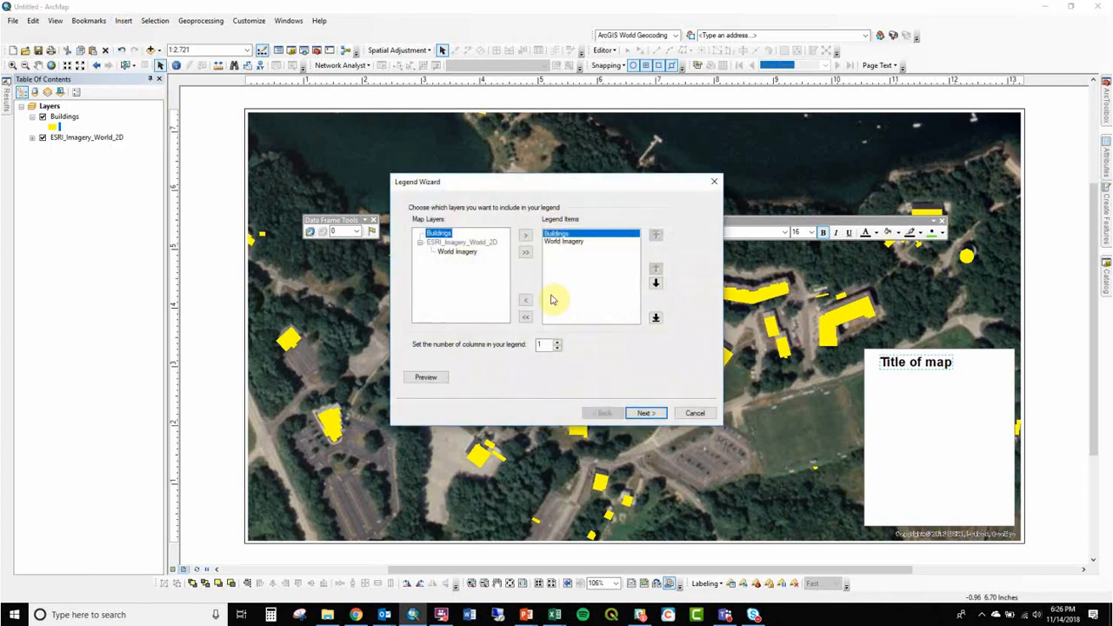
{"action": "left_click", "coordinate": [590, 244]}
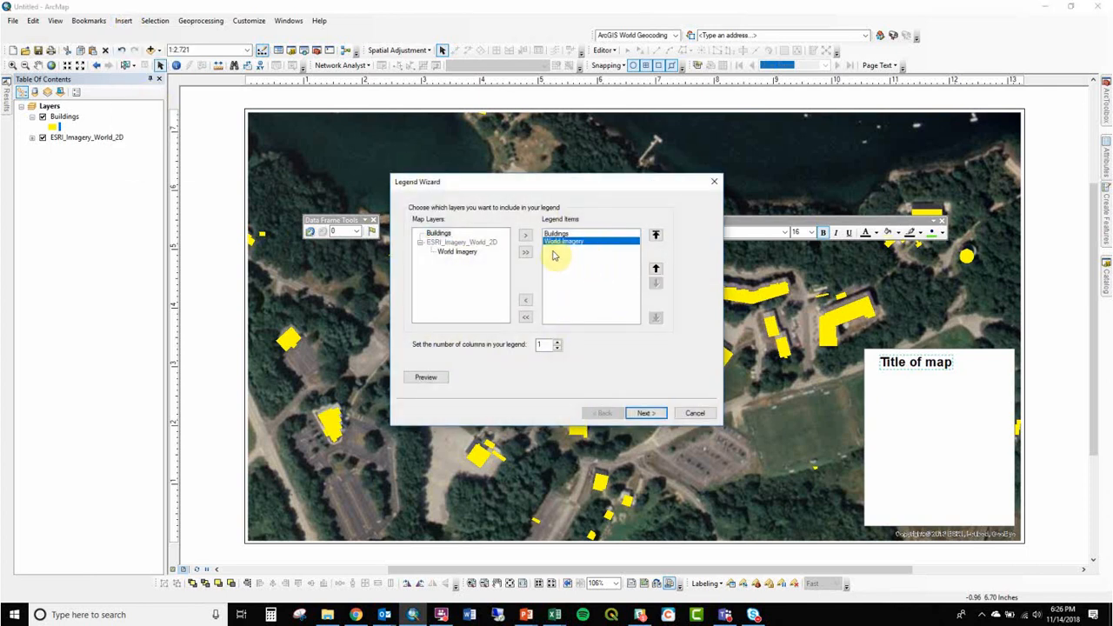
{"action": "left_click", "coordinate": [526, 299]}
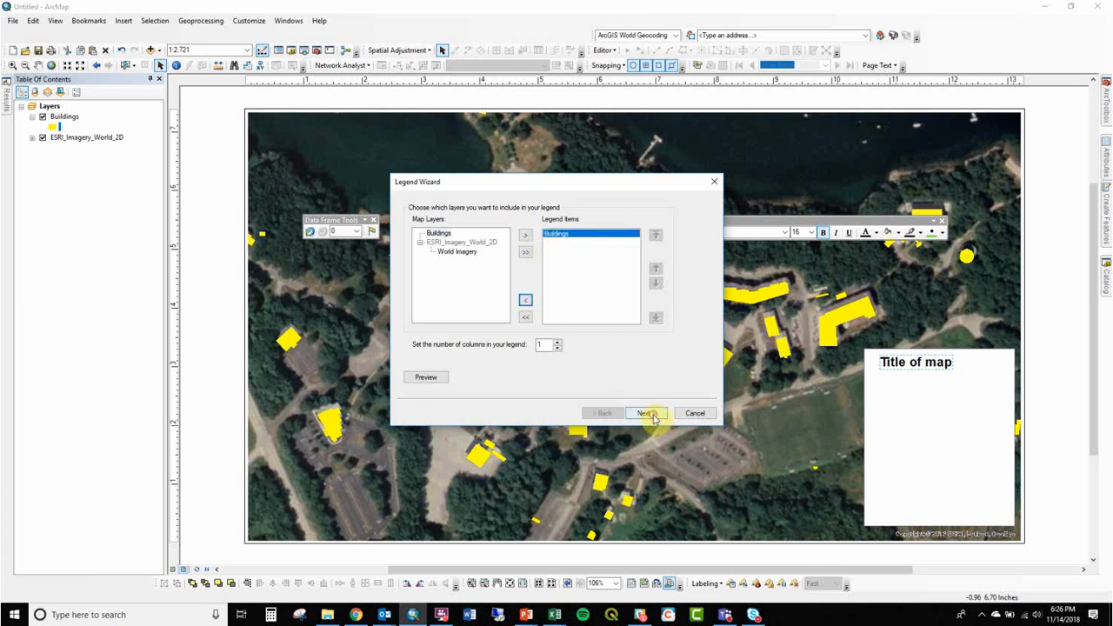
{"action": "left_click", "coordinate": [648, 414]}
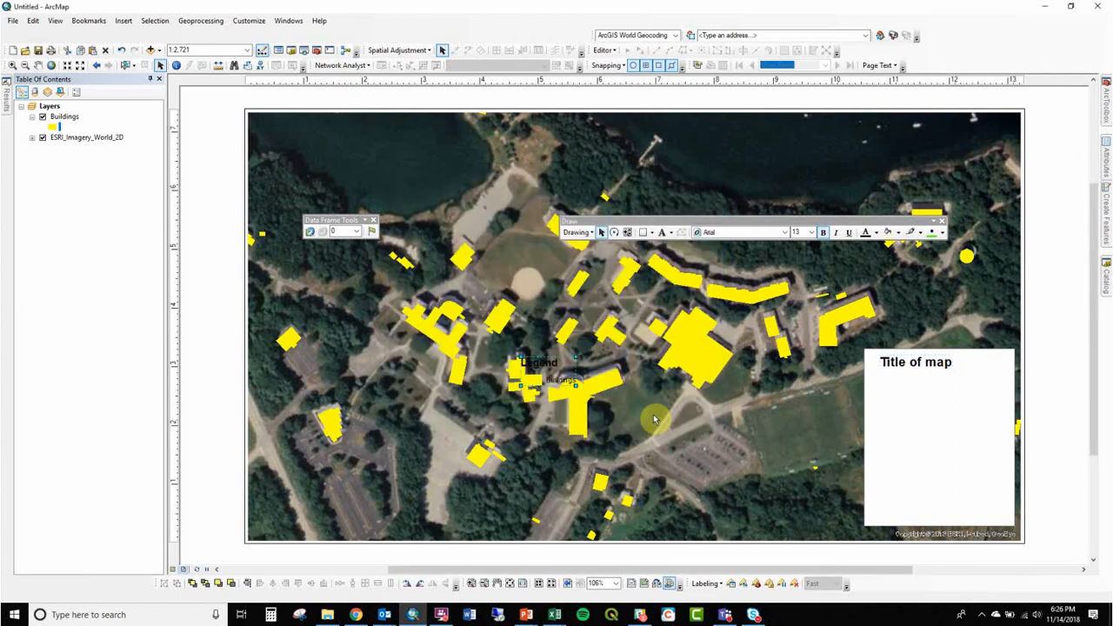
{"action": "left_click", "coordinate": [545, 368]}
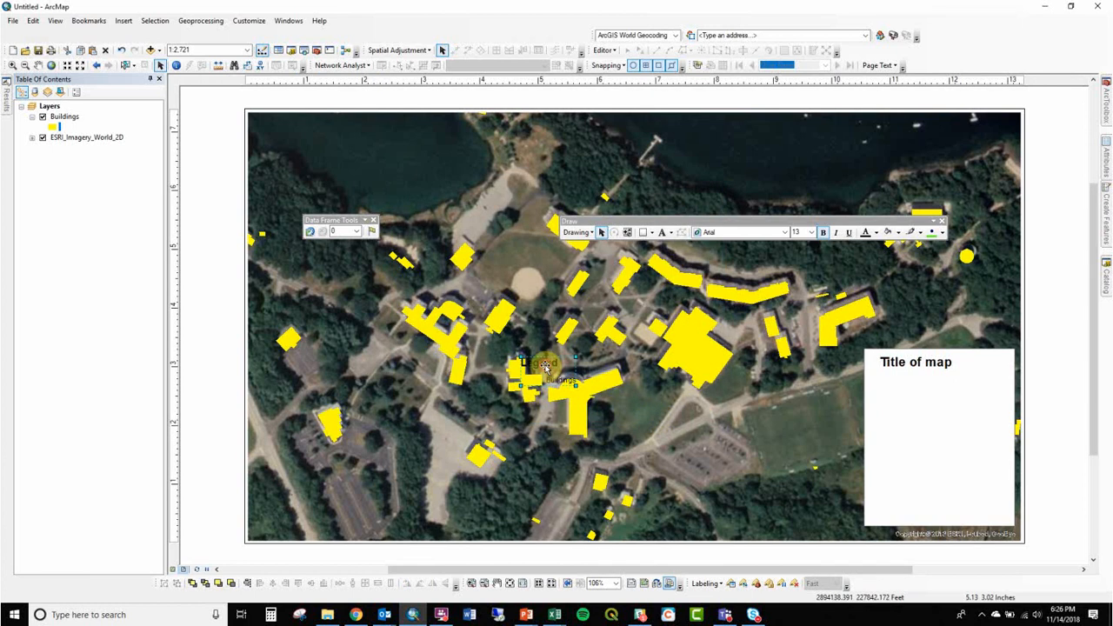
{"action": "left_click_drag", "start_coordinate": [545, 369], "coordinate": [906, 391]}
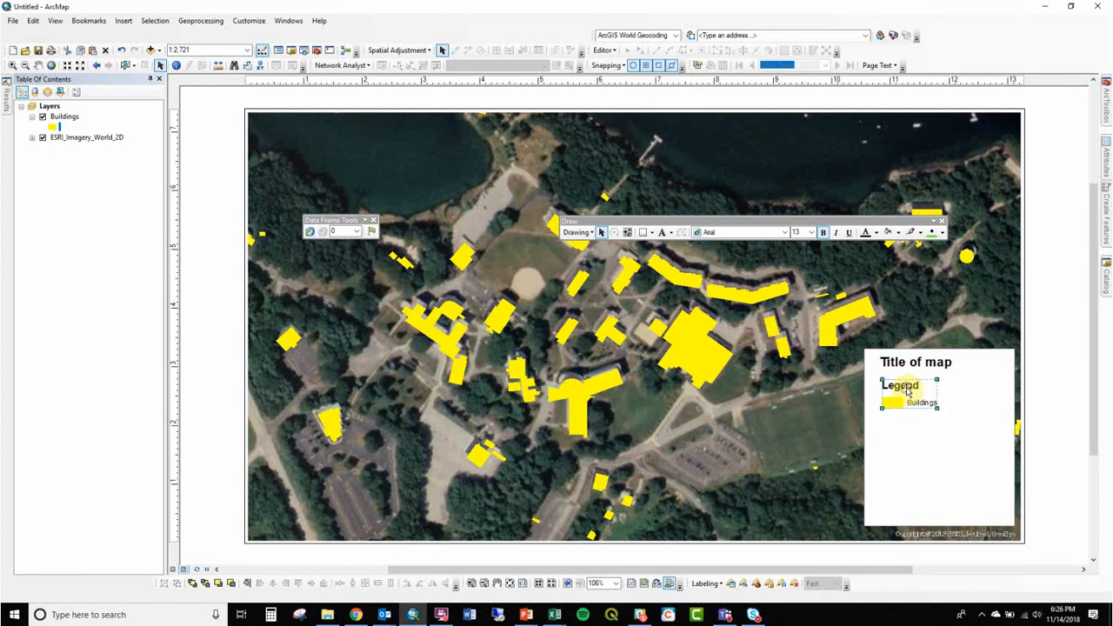
Step: Set the legend's default area patch to the Urbanized Area shape in the legend properties
{"action": "left_click", "coordinate": [906, 387]}
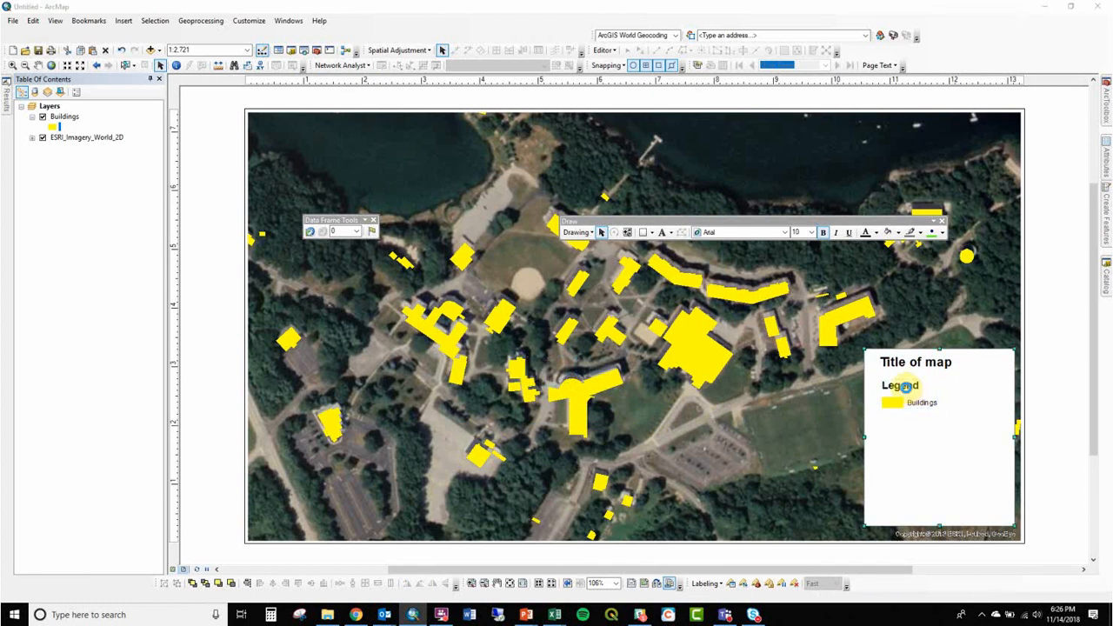
{"action": "double_click", "coordinate": [906, 387]}
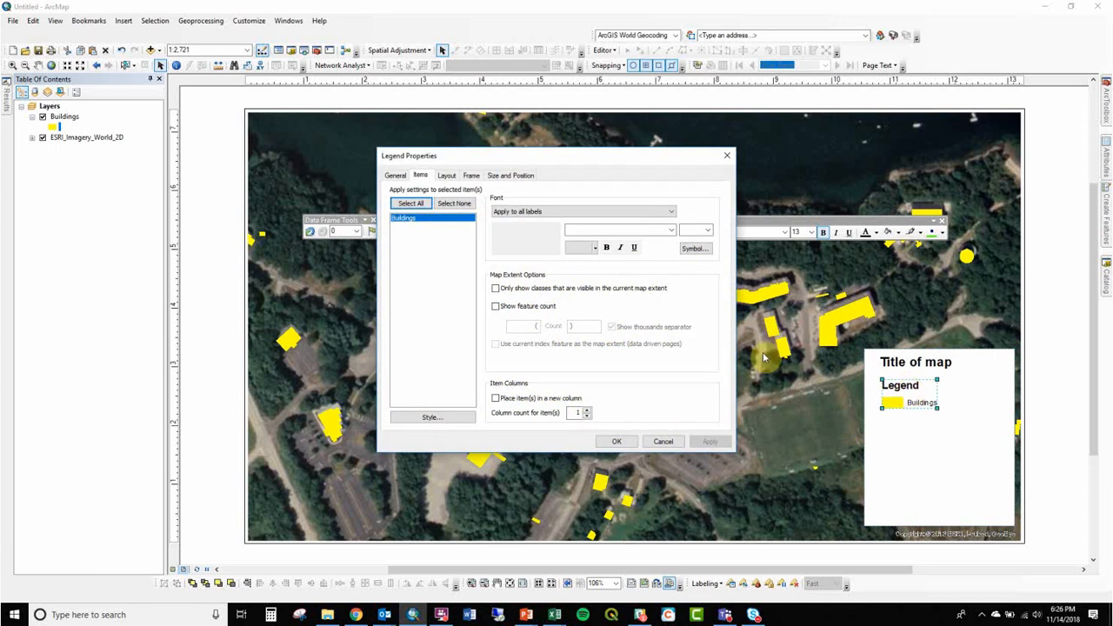
{"action": "left_click", "coordinate": [443, 176]}
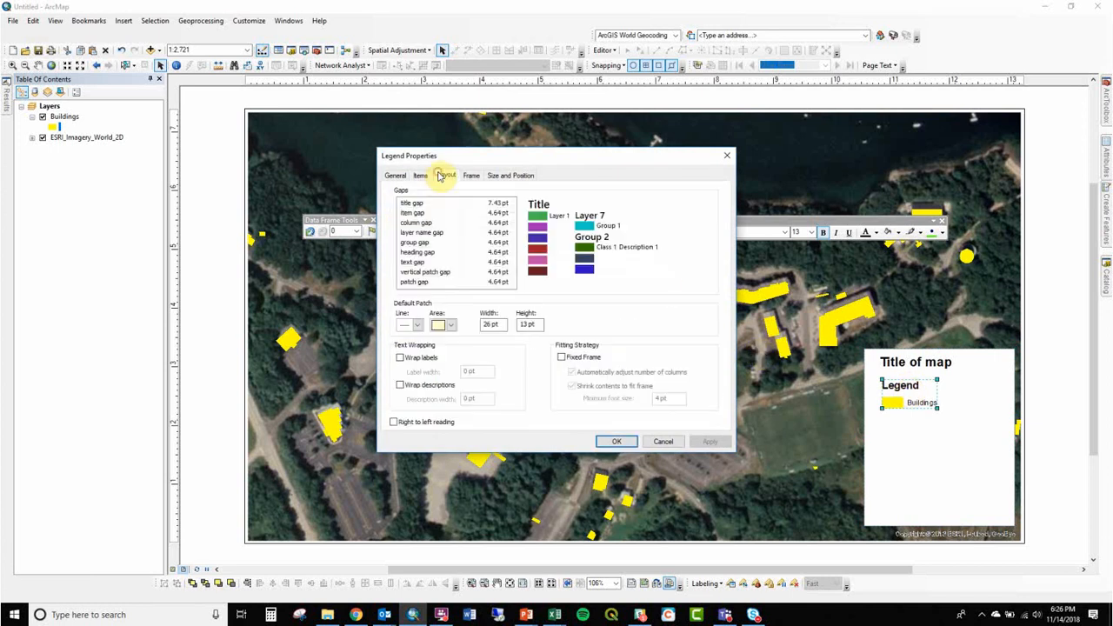
{"action": "left_click", "coordinate": [441, 324]}
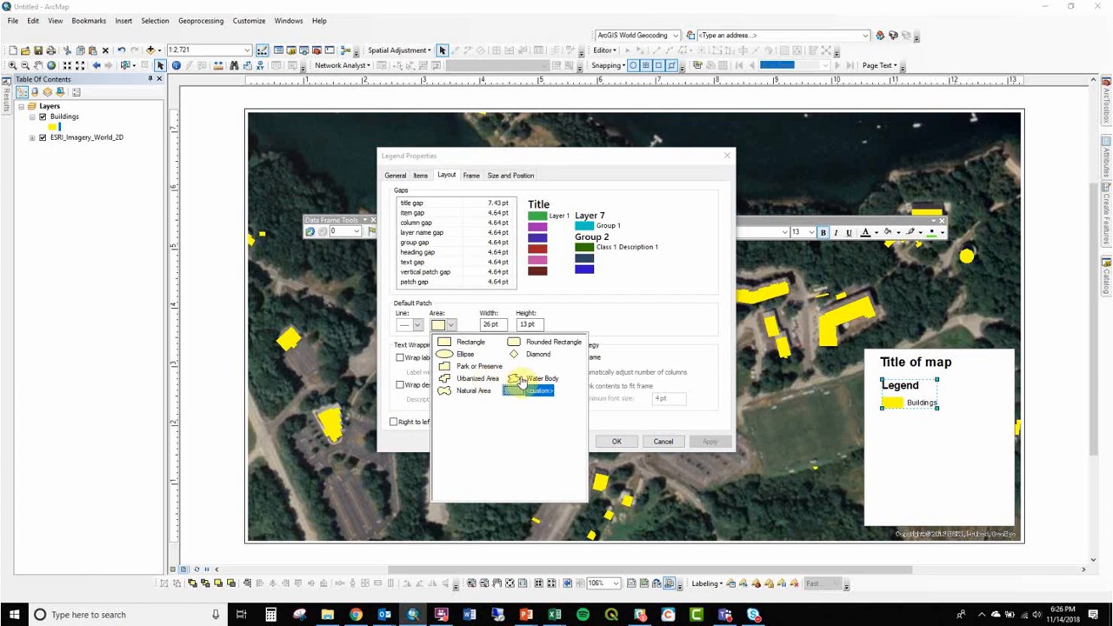
{"action": "left_click", "coordinate": [485, 380]}
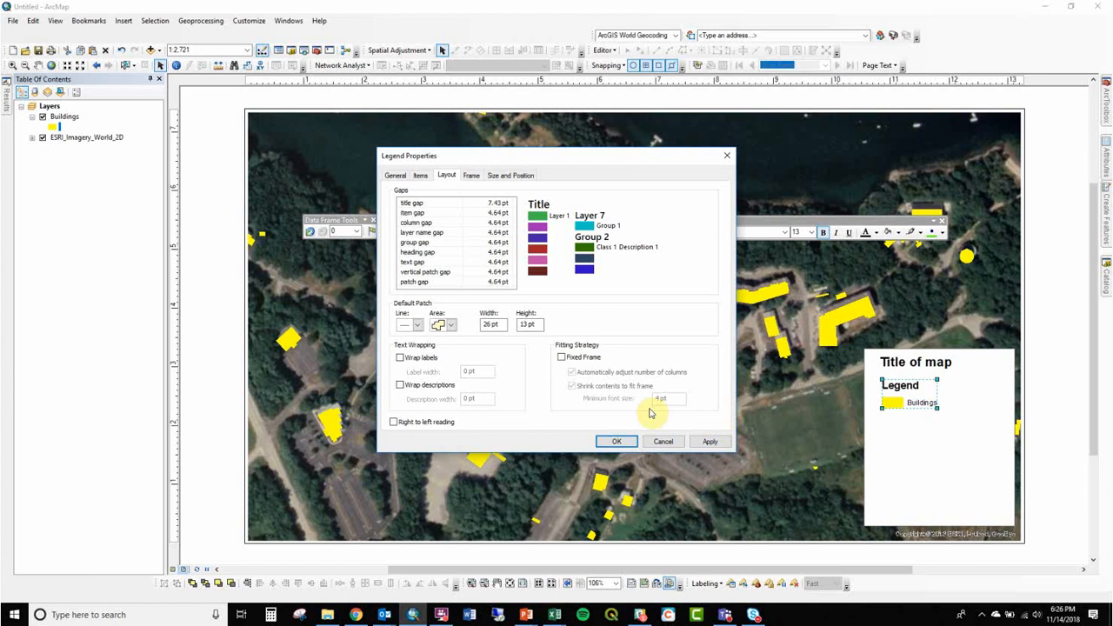
{"action": "left_click", "coordinate": [709, 444]}
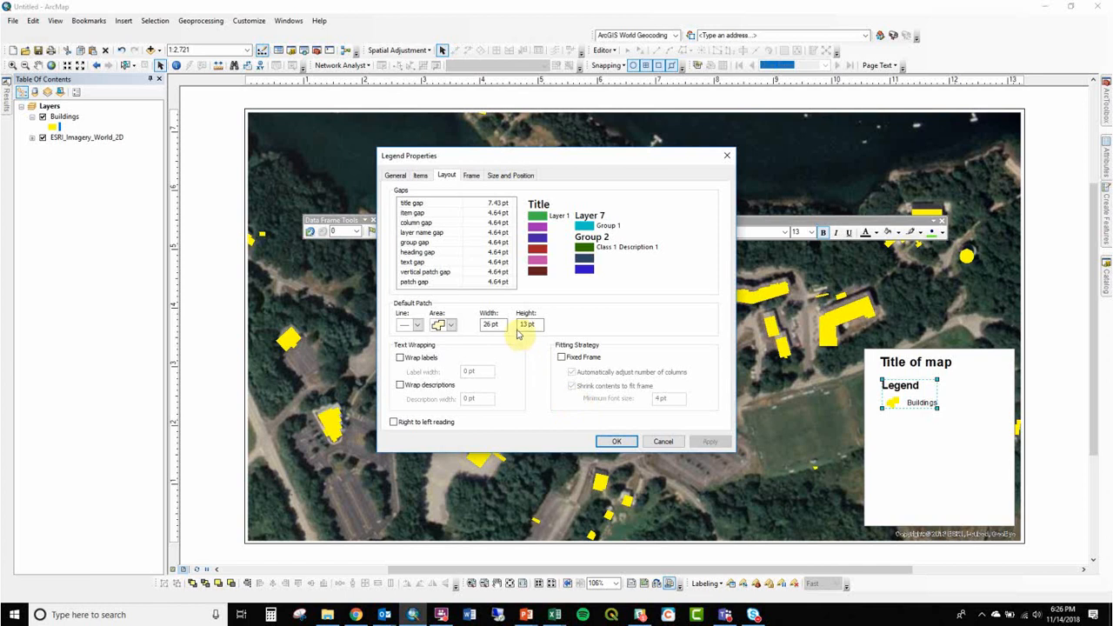
Step: Turn on the feature count for the legend's Buildings item
{"action": "left_click", "coordinate": [470, 177]}
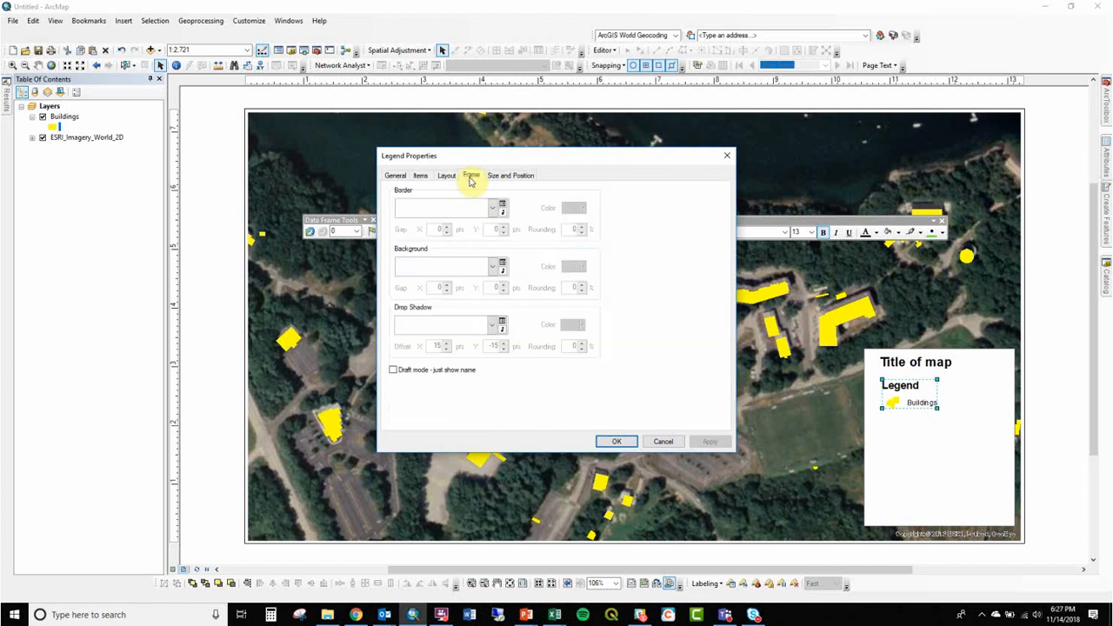
{"action": "left_click", "coordinate": [499, 177]}
{"action": "left_click", "coordinate": [419, 177]}
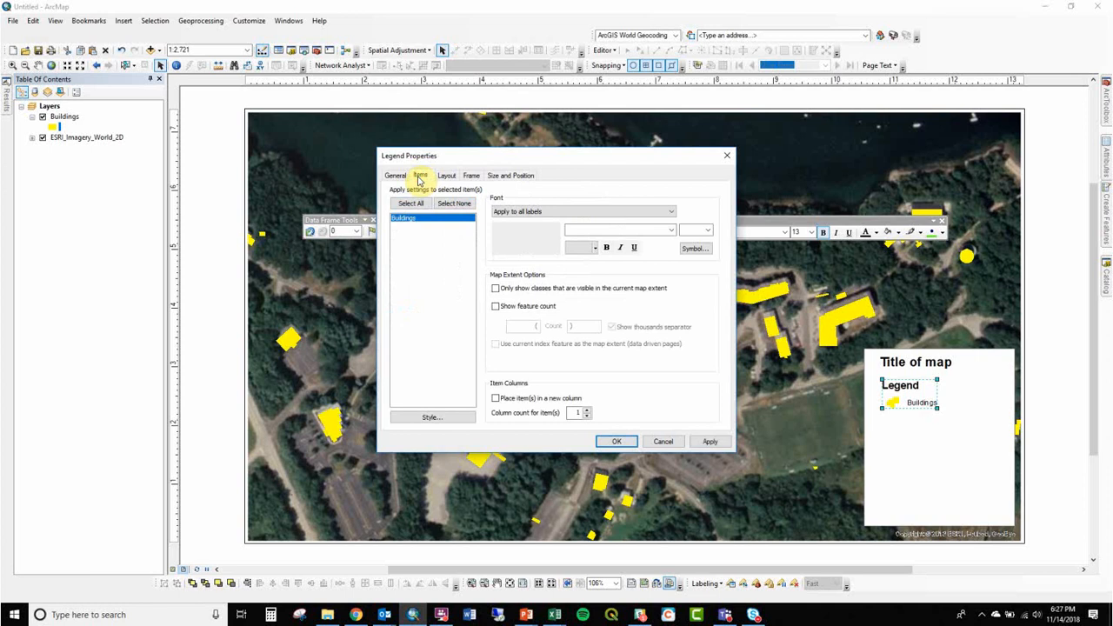
{"action": "left_click", "coordinate": [444, 177]}
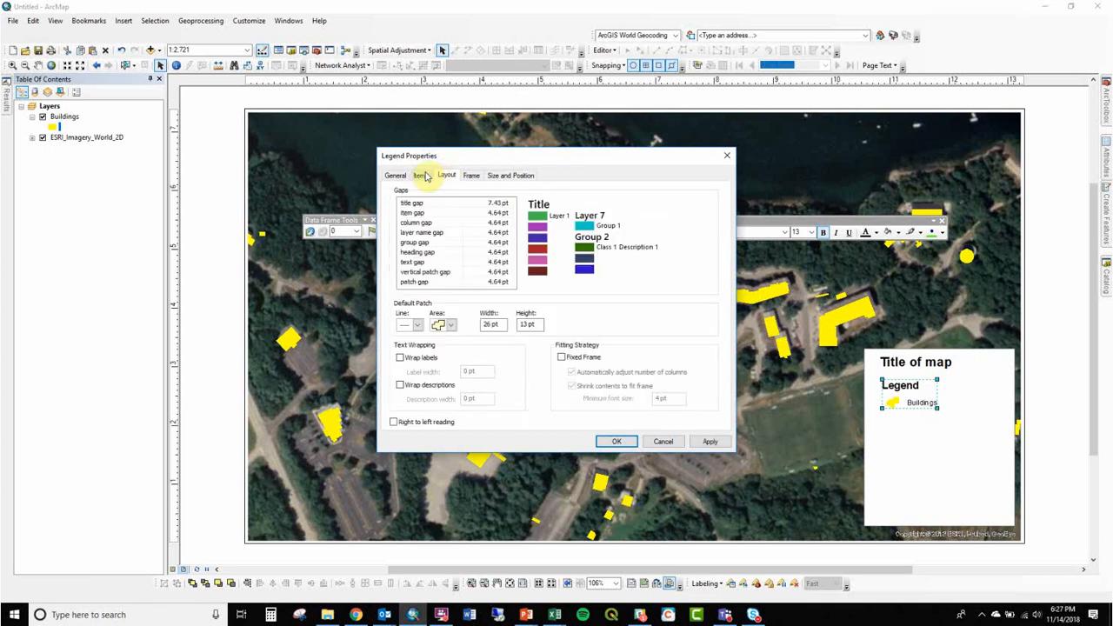
{"action": "left_click", "coordinate": [421, 177]}
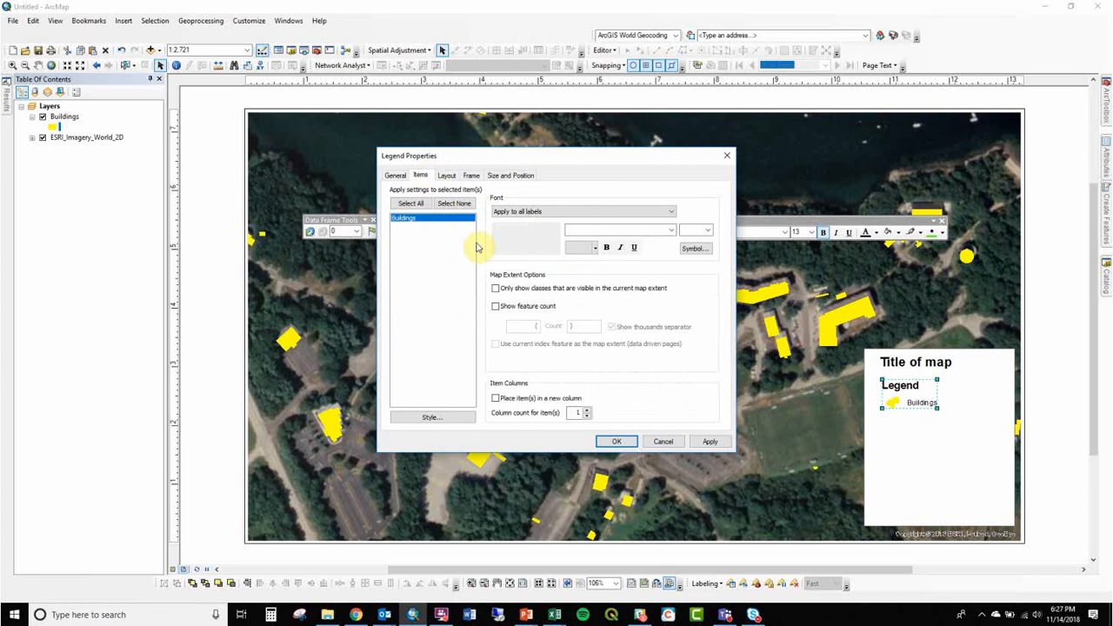
{"action": "left_click", "coordinate": [495, 307]}
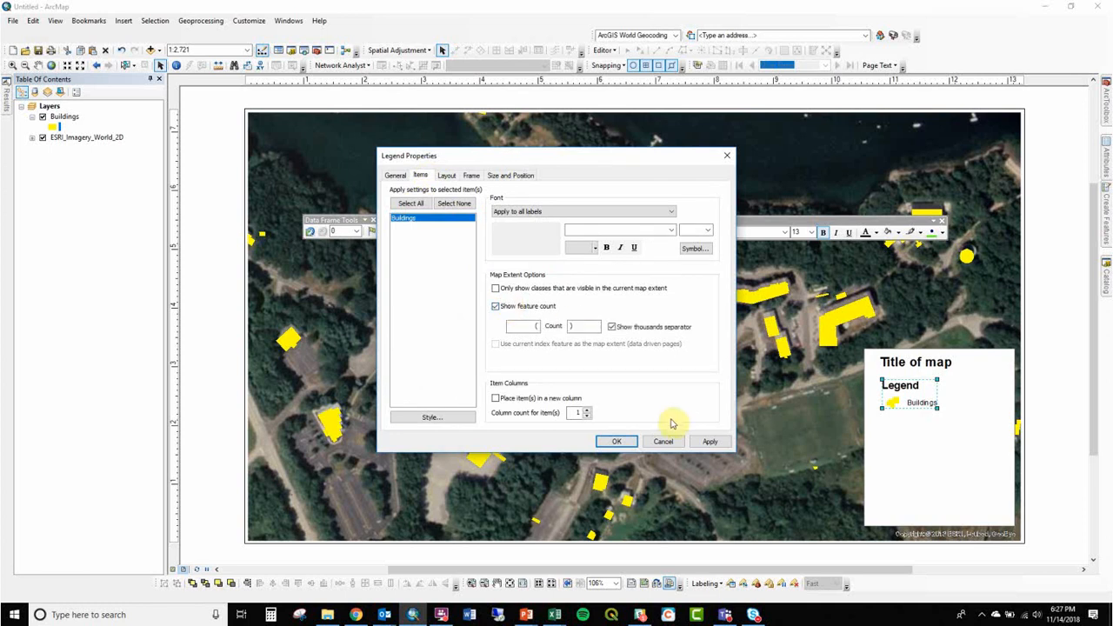
{"action": "left_click", "coordinate": [706, 442]}
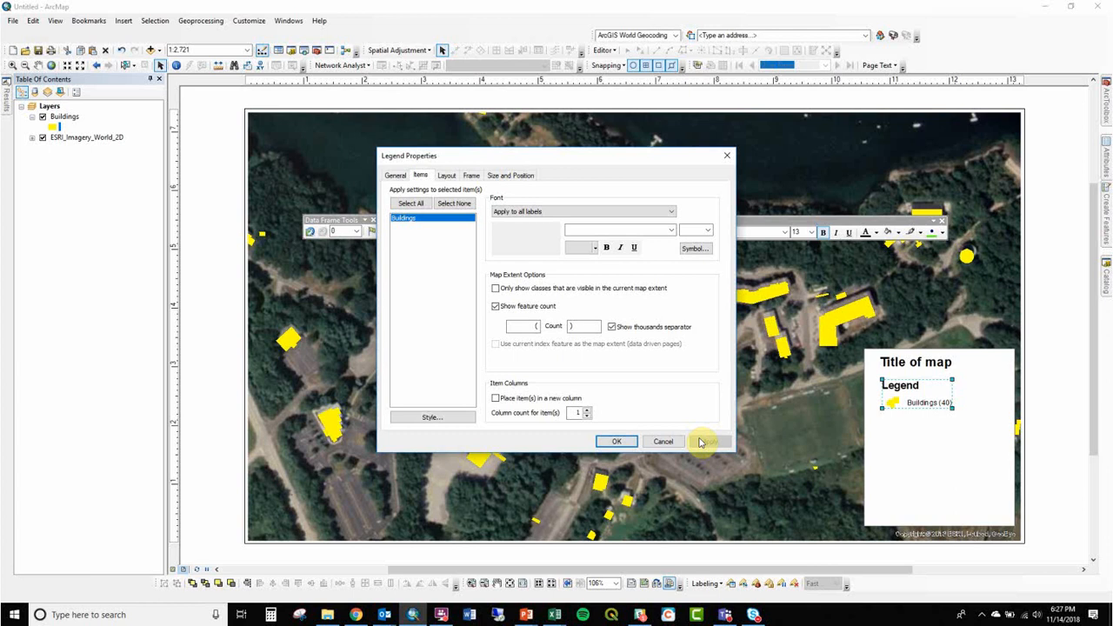
Step: Apply the "Horizontal Bar with Heading, Labels, and Description" style to the Buildings legend item and reposition the legend beneath the title
{"action": "left_click", "coordinate": [464, 414]}
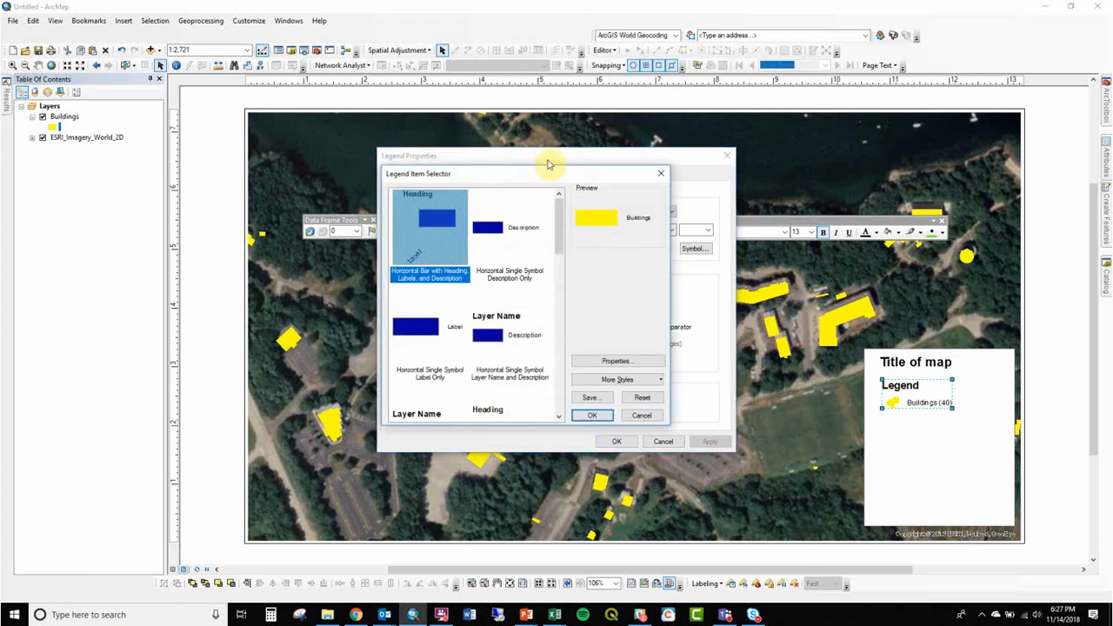
{"action": "left_click_drag", "start_coordinate": [550, 177], "coordinate": [606, 152]}
{"action": "scroll", "coordinate": [617, 226], "scroll_direction": "down", "scroll_amount": 3}
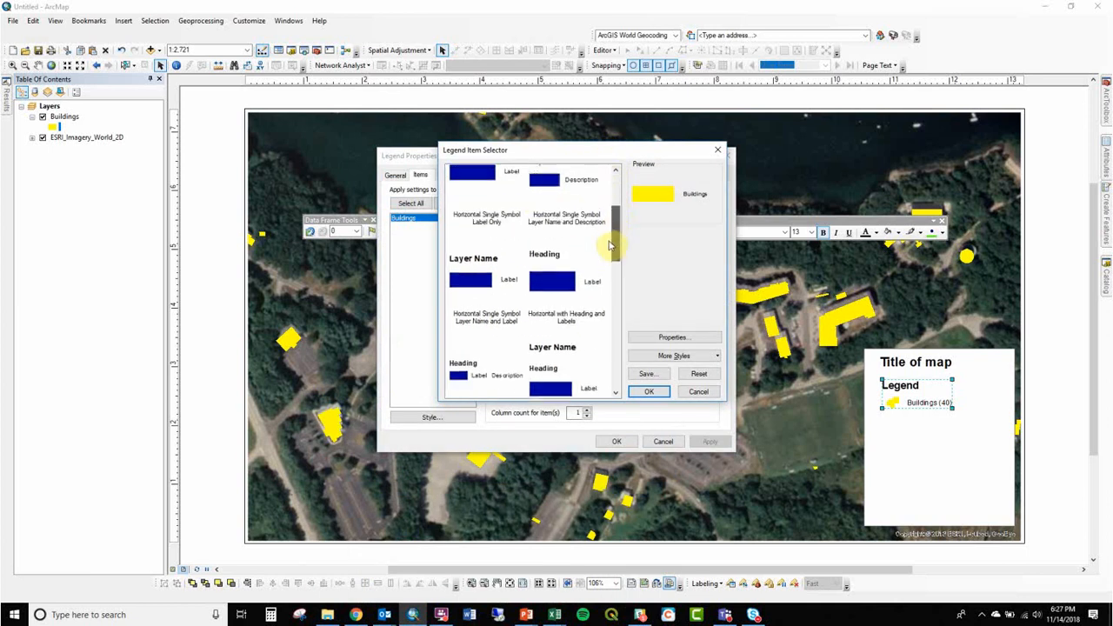
{"action": "left_click_drag", "start_coordinate": [613, 261], "coordinate": [613, 202]}
{"action": "left_click", "coordinate": [648, 393]}
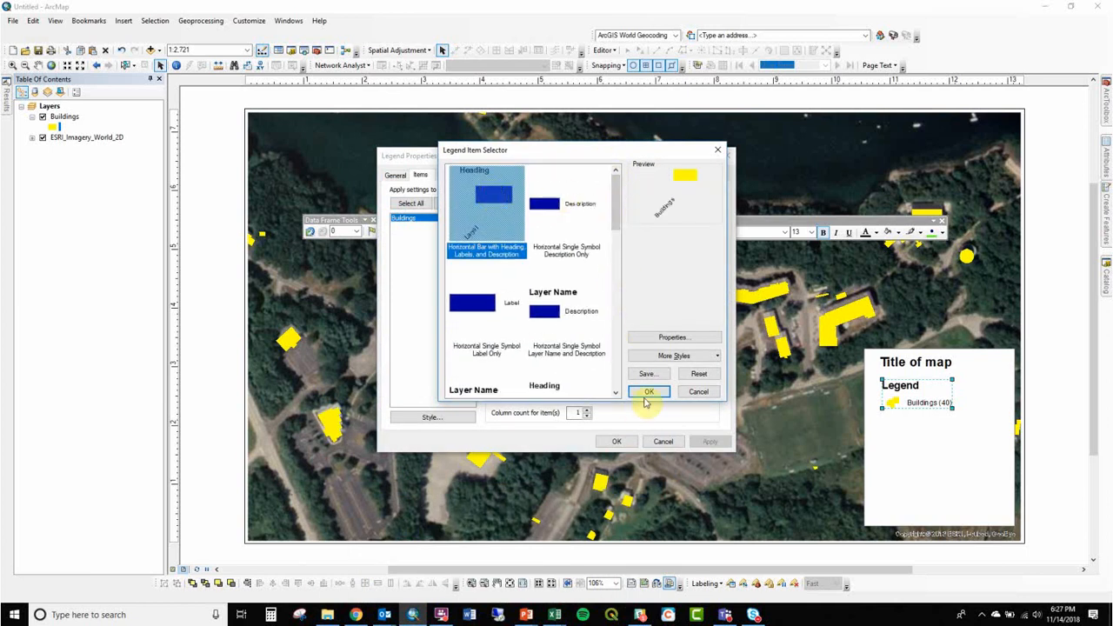
{"action": "left_click", "coordinate": [705, 441]}
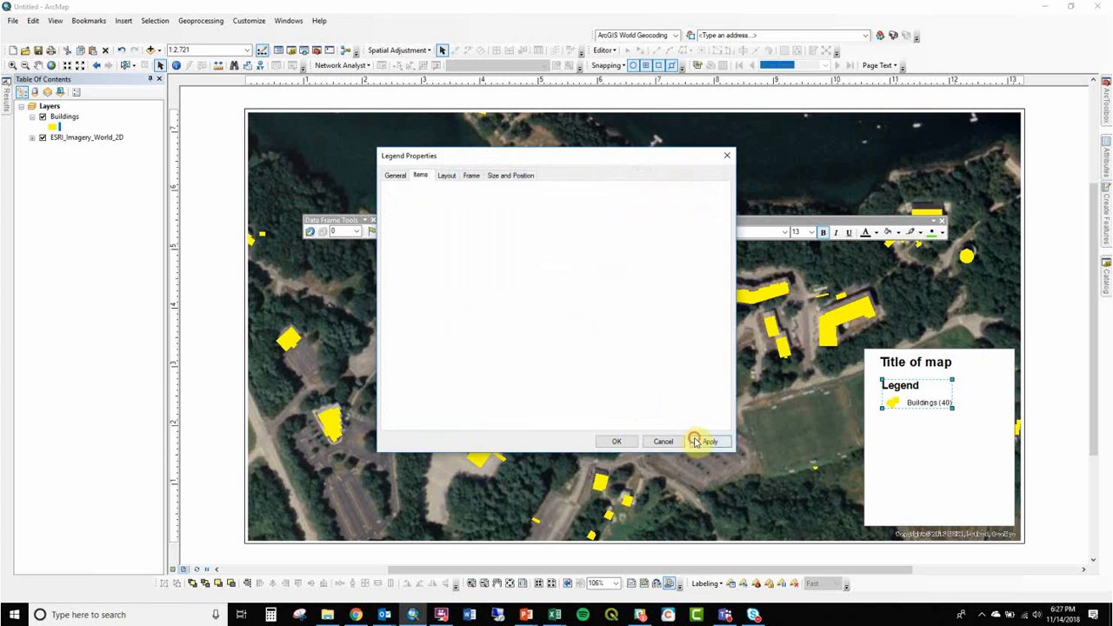
{"action": "left_click", "coordinate": [616, 441]}
{"action": "left_click_drag", "start_coordinate": [917, 398], "coordinate": [914, 423]}
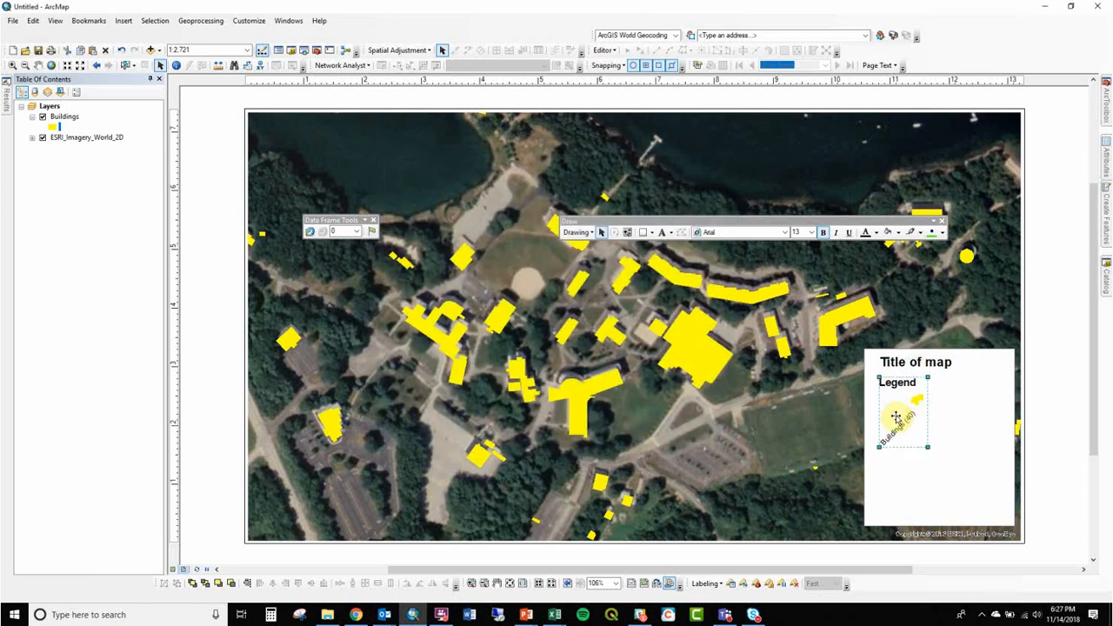
Step: Give the Buildings layer's yellow fill symbol a gray outline
{"action": "left_click", "coordinate": [54, 127]}
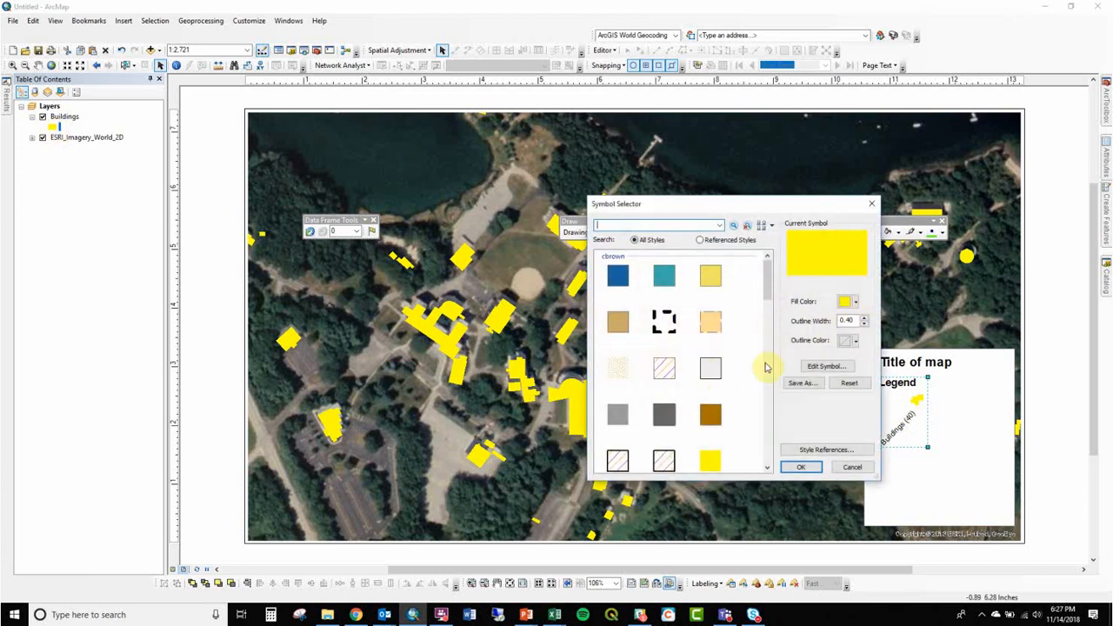
{"action": "left_click", "coordinate": [847, 341]}
{"action": "left_click", "coordinate": [843, 409]}
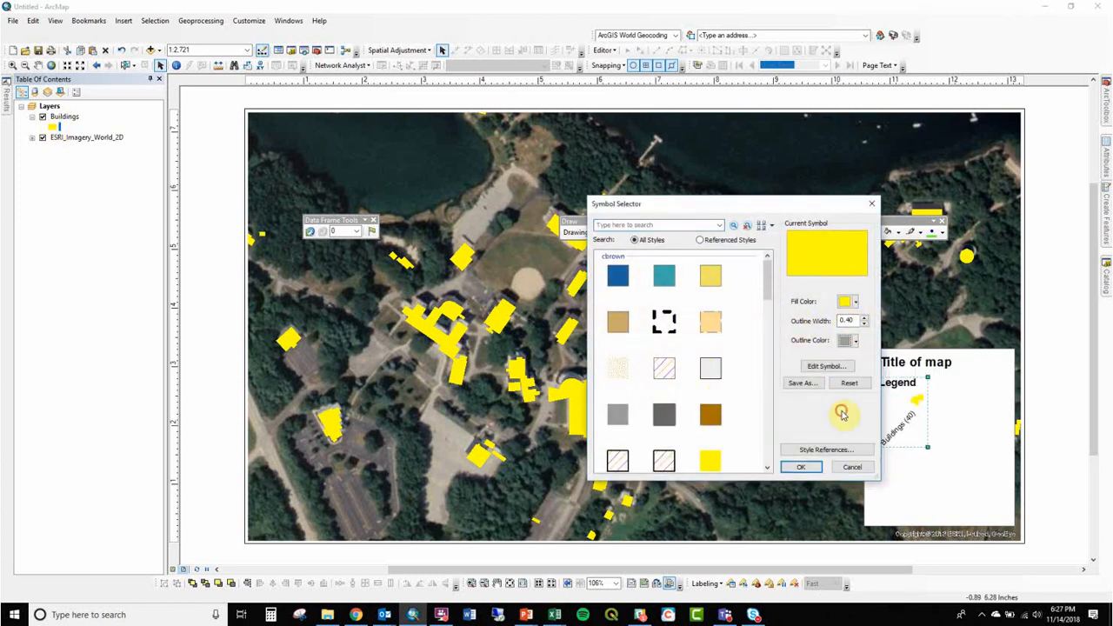
{"action": "left_click", "coordinate": [801, 467]}
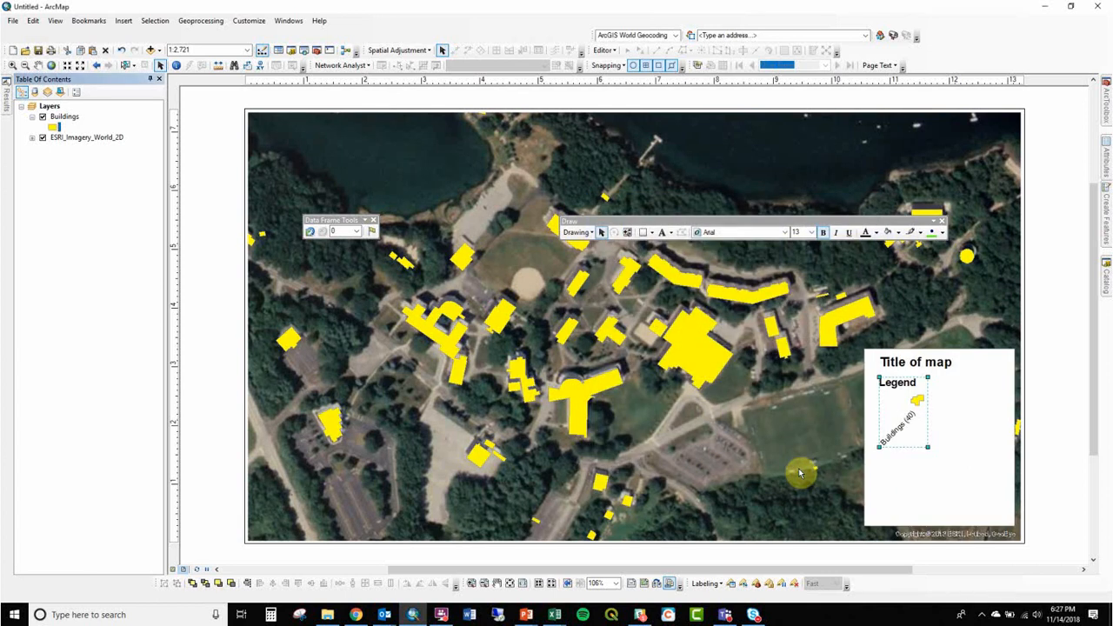
Step: Hide the legend's own title in the legend properties and move the legend up beneath the map title
{"action": "left_click", "coordinate": [909, 412]}
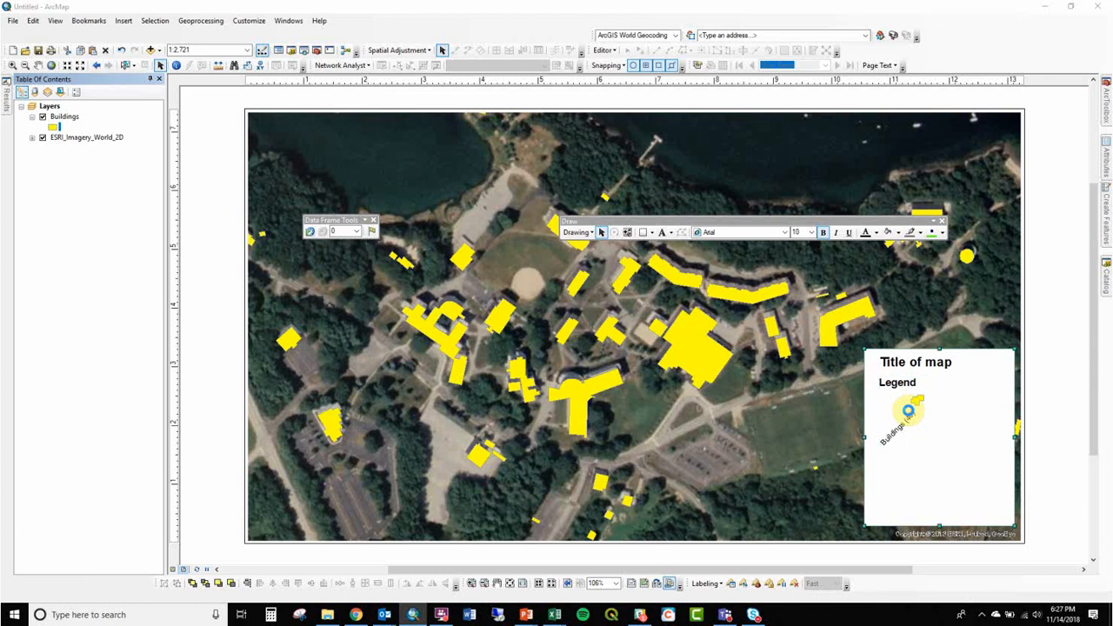
{"action": "double_click", "coordinate": [909, 412]}
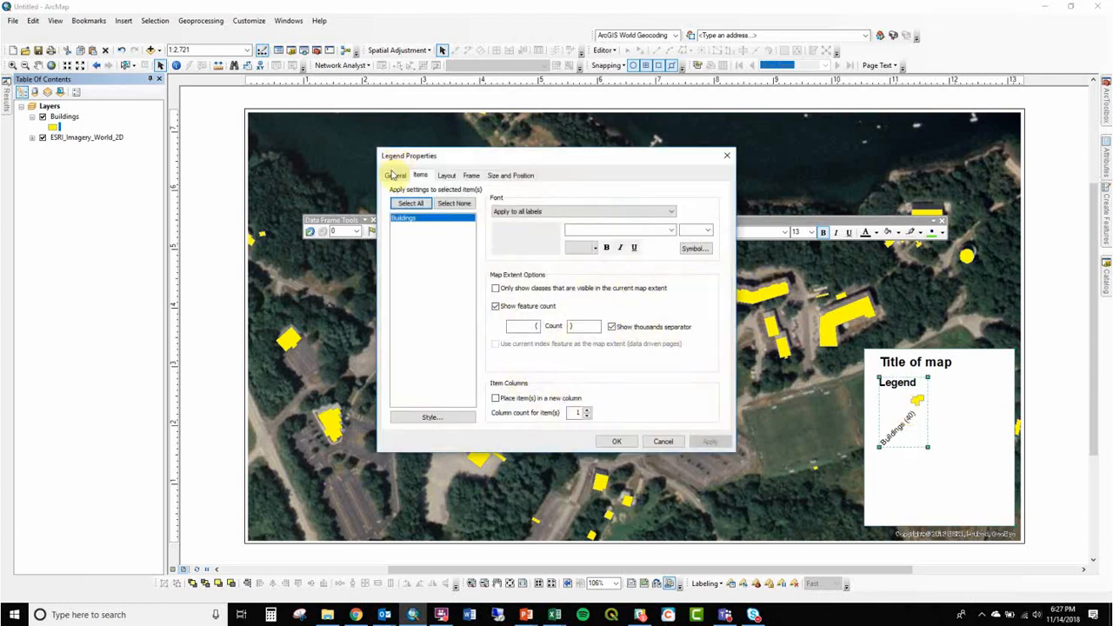
{"action": "left_click", "coordinate": [393, 175]}
{"action": "left_click", "coordinate": [417, 225]}
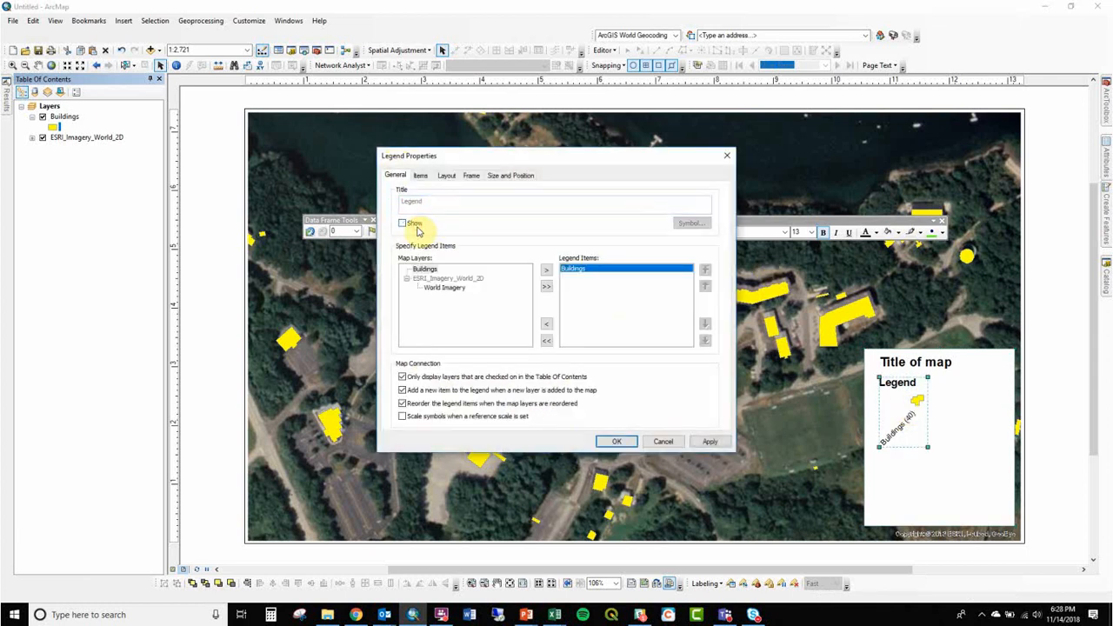
{"action": "left_click", "coordinate": [617, 441]}
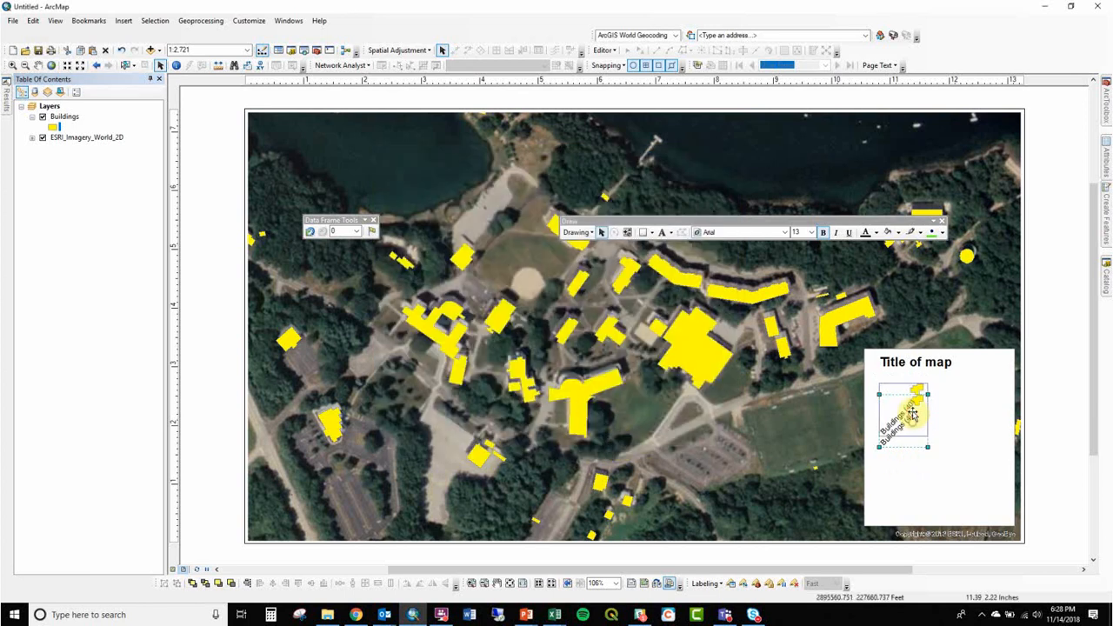
{"action": "left_click_drag", "start_coordinate": [912, 415], "coordinate": [916, 406]}
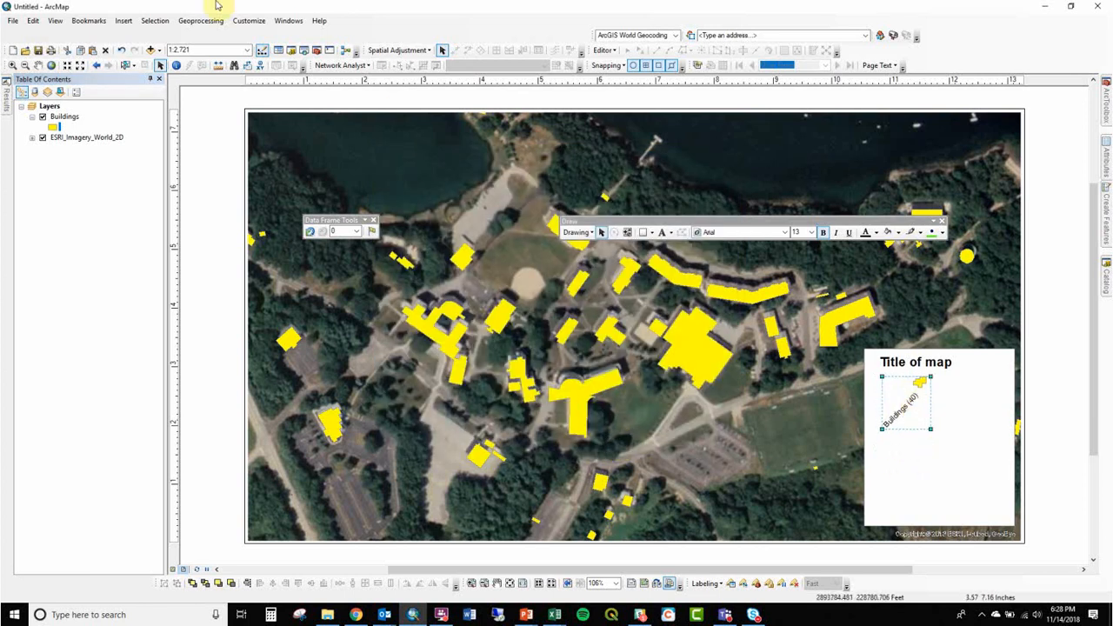
Step: Insert the ESRI North 2 north arrow and place it in the white panel's lower-right corner
{"action": "left_click", "coordinate": [124, 20]}
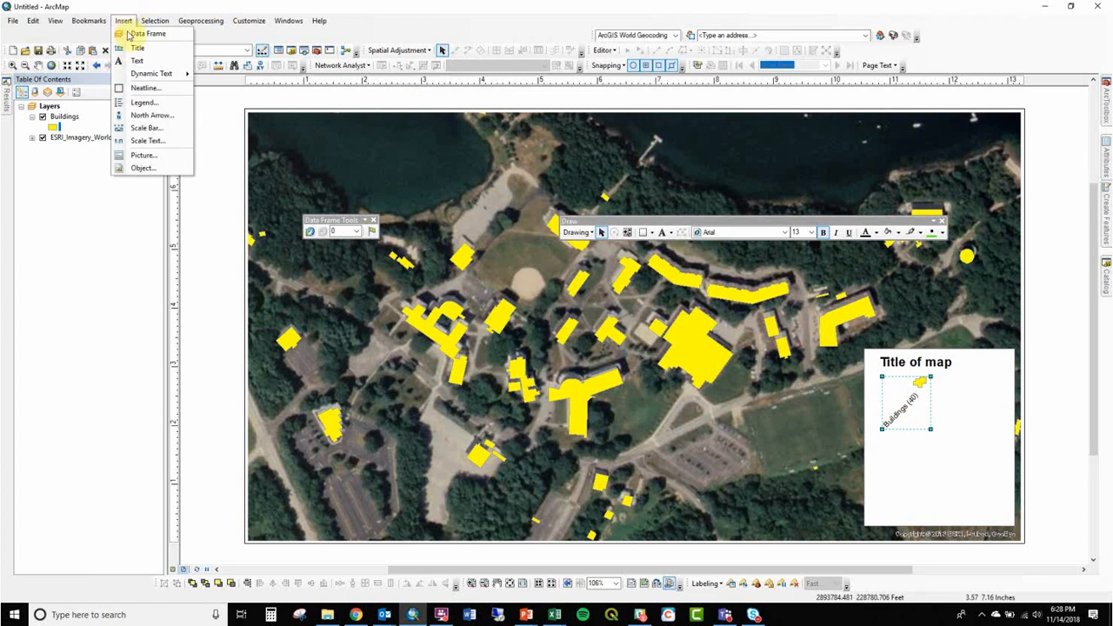
{"action": "left_click", "coordinate": [142, 116]}
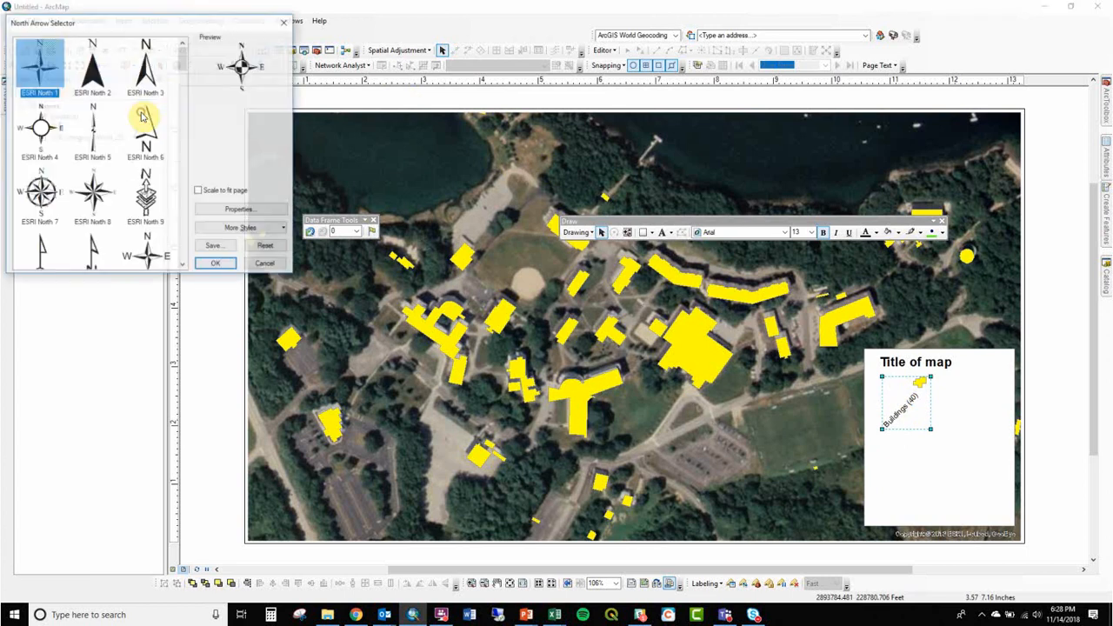
{"action": "double_click", "coordinate": [101, 84]}
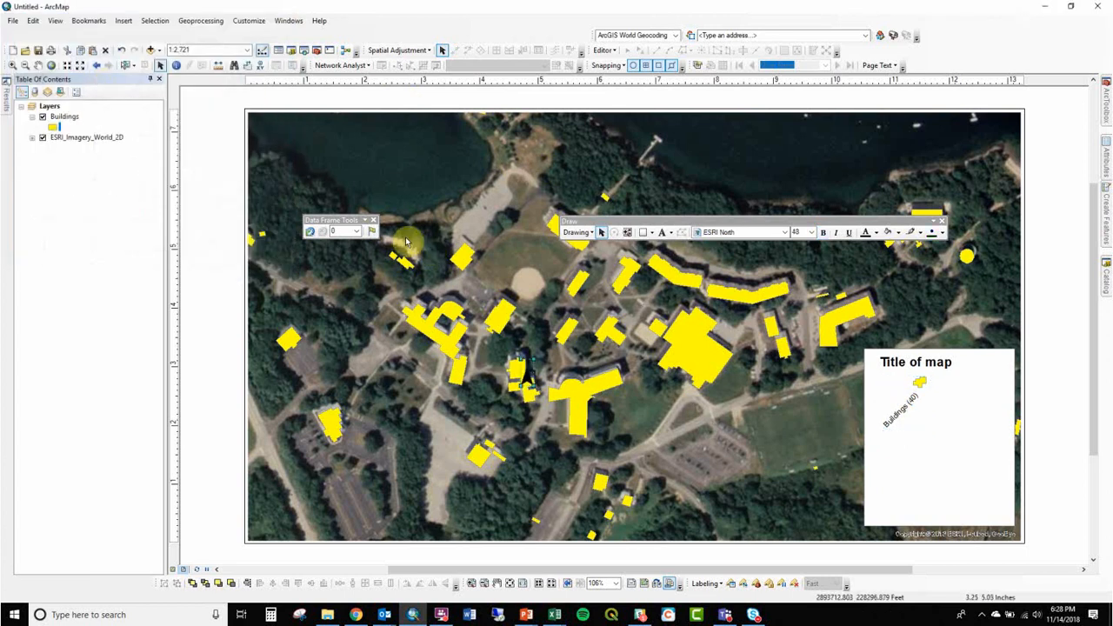
{"action": "left_click_drag", "start_coordinate": [525, 373], "coordinate": [1005, 504]}
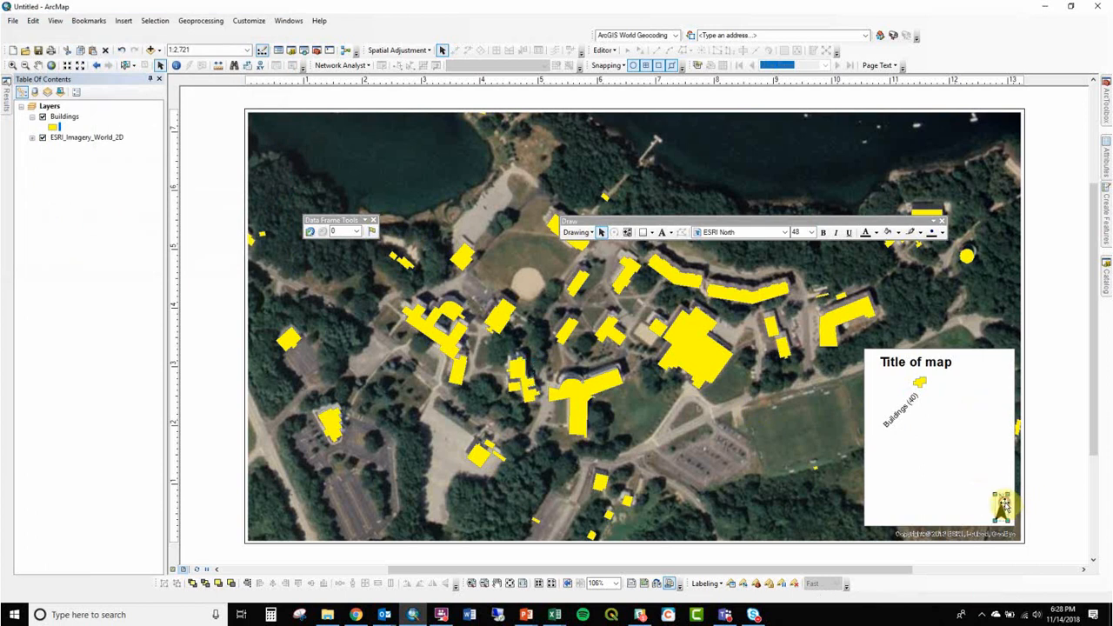
Step: Insert an alternating scale bar and move it down over the lower part of the white panel
{"action": "left_click", "coordinate": [123, 20]}
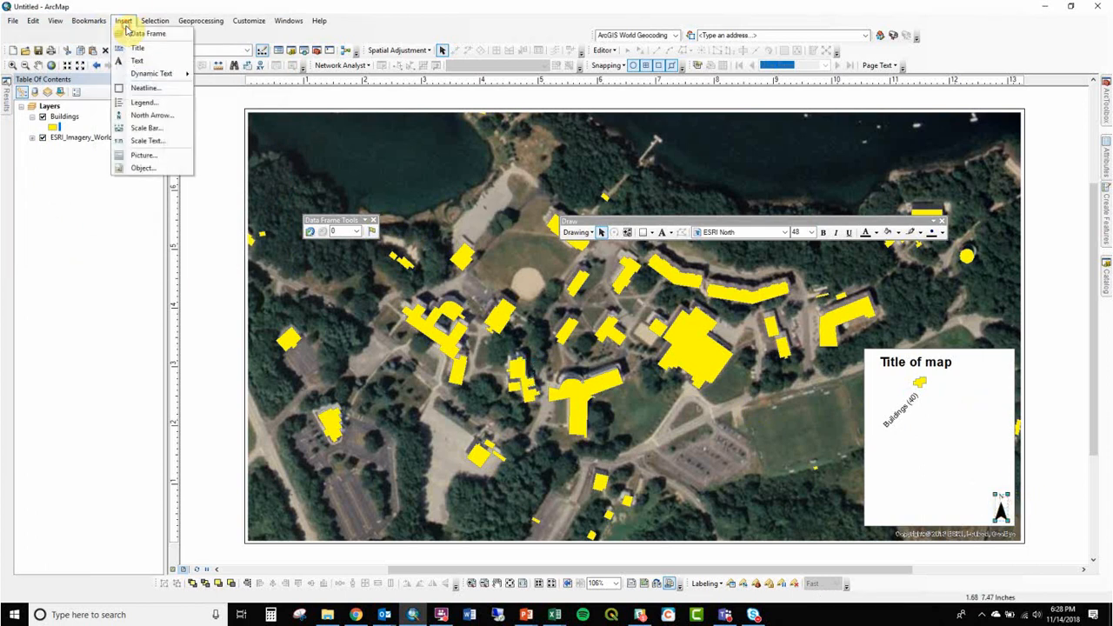
{"action": "left_click", "coordinate": [144, 128]}
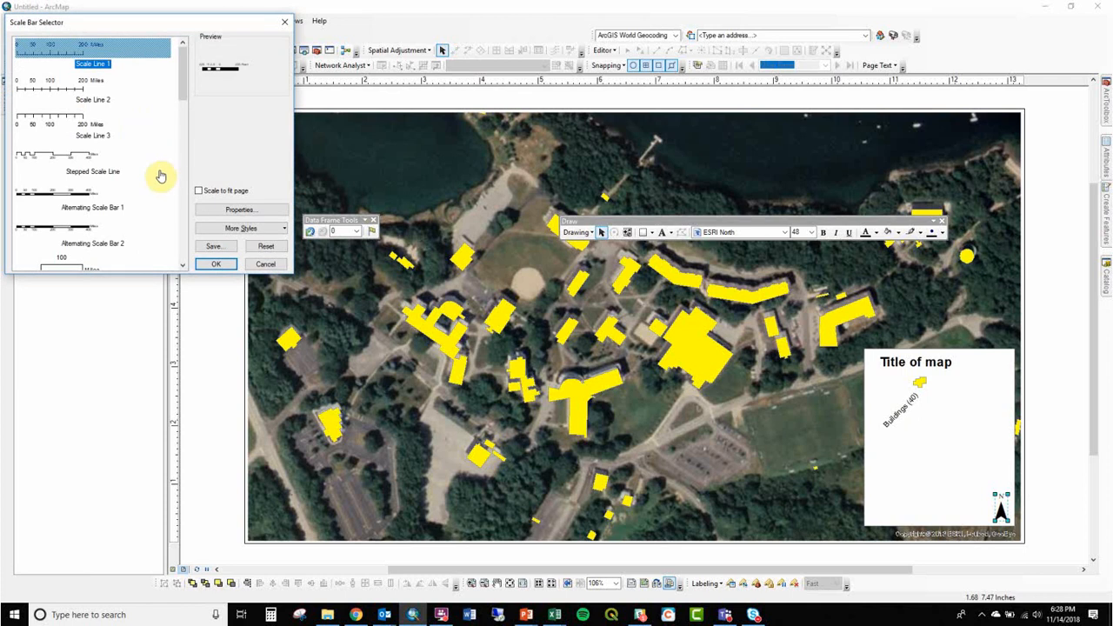
{"action": "left_click", "coordinate": [209, 265]}
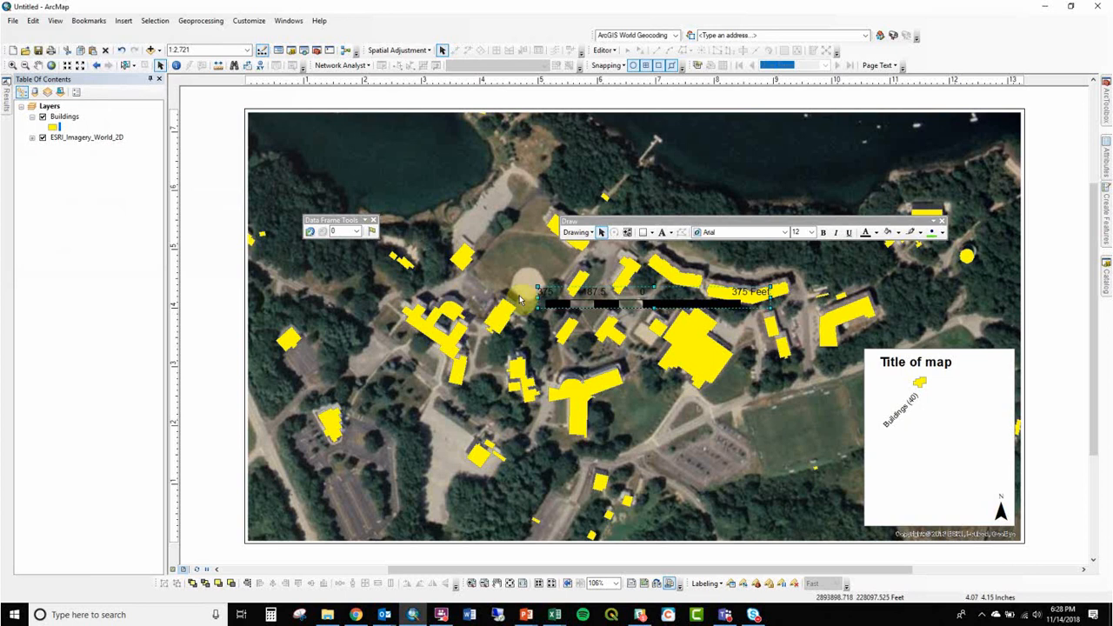
{"action": "left_click_drag", "start_coordinate": [555, 300], "coordinate": [837, 472]}
Step: Set the scale bar to adjust width when resizing, with a 100 ft division value, 1 division and 2 subdivisions
{"action": "double_click", "coordinate": [841, 473]}
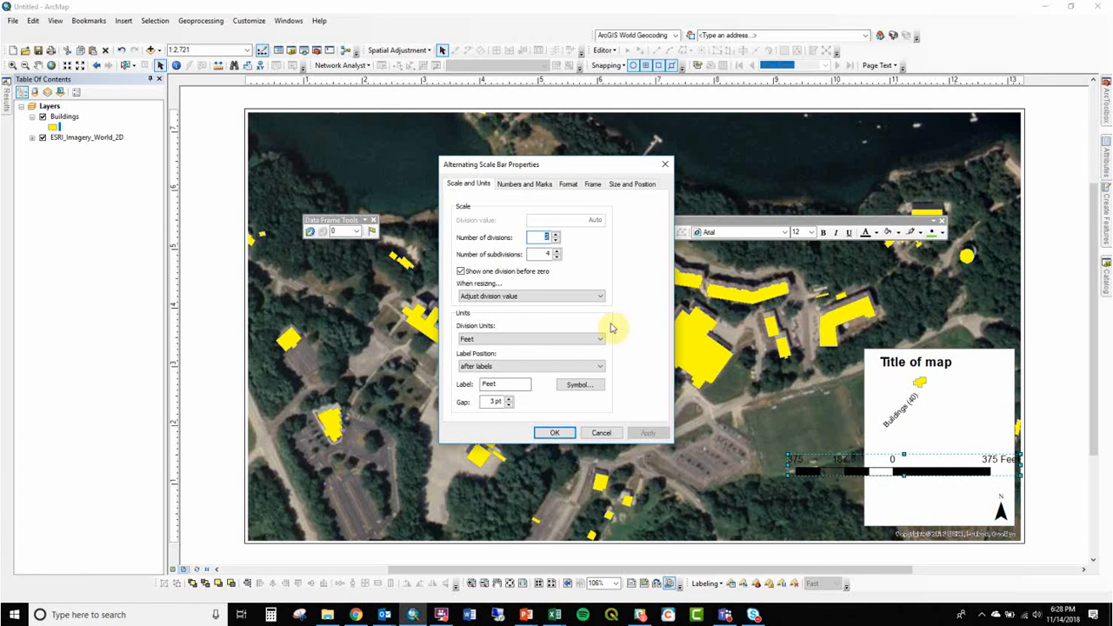
{"action": "left_click", "coordinate": [577, 298]}
{"action": "left_click", "coordinate": [567, 307]}
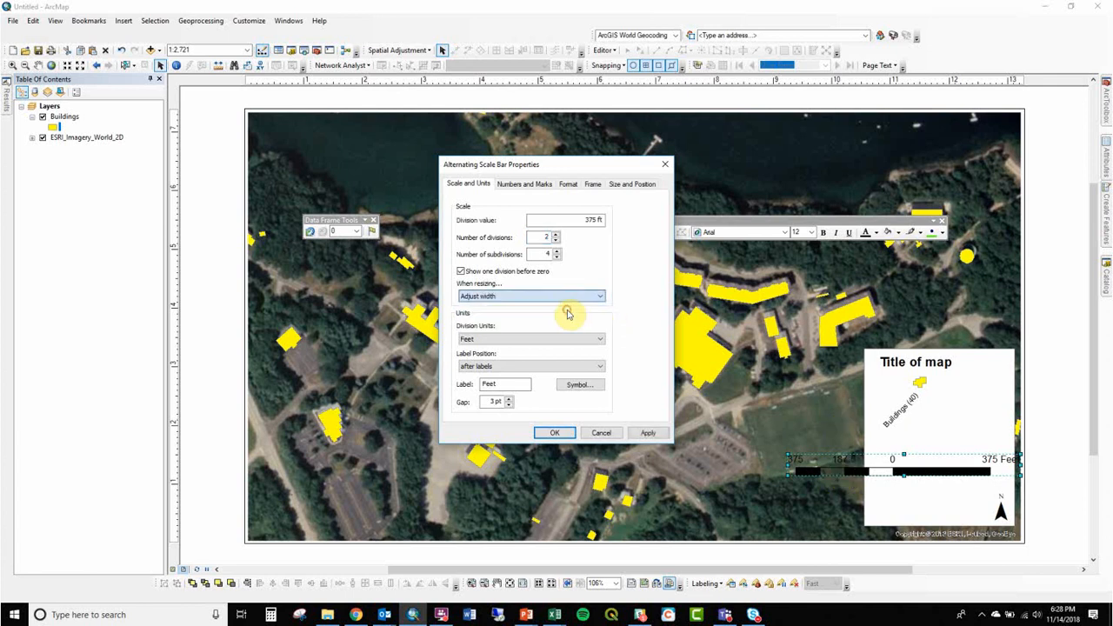
{"action": "left_click_drag", "start_coordinate": [570, 226], "coordinate": [636, 227]}
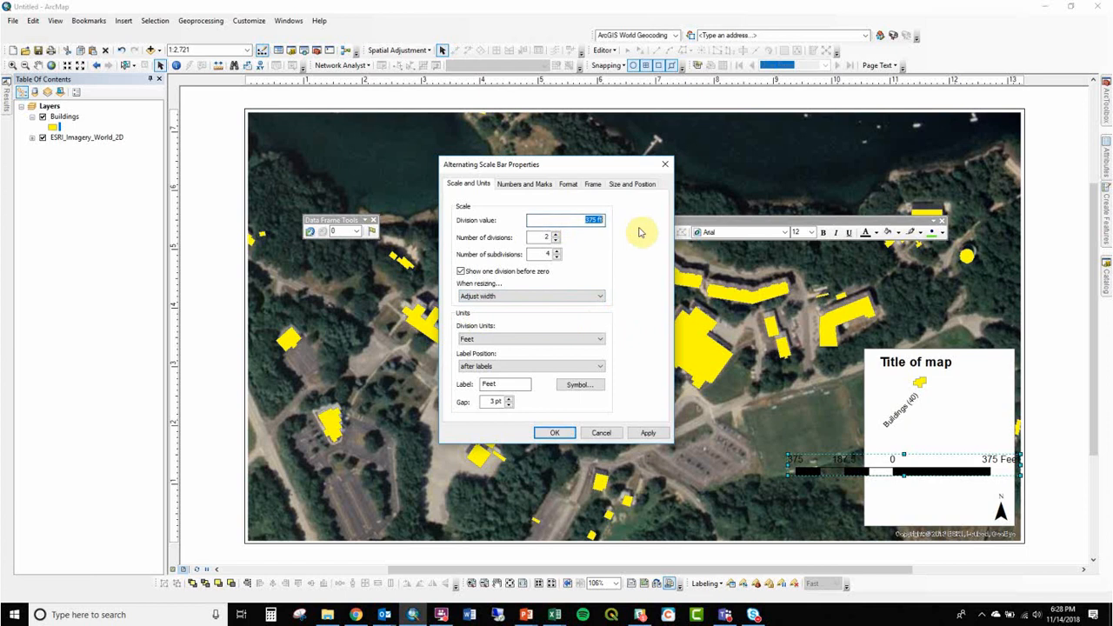
{"action": "type", "text": "100"}
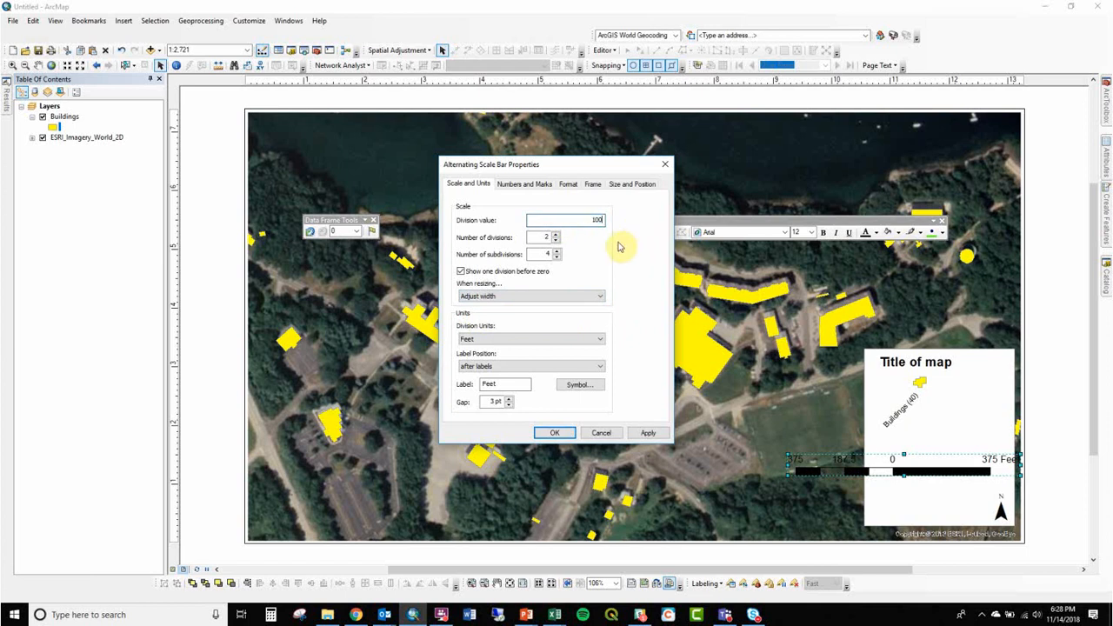
{"action": "double_click", "coordinate": [546, 237]}
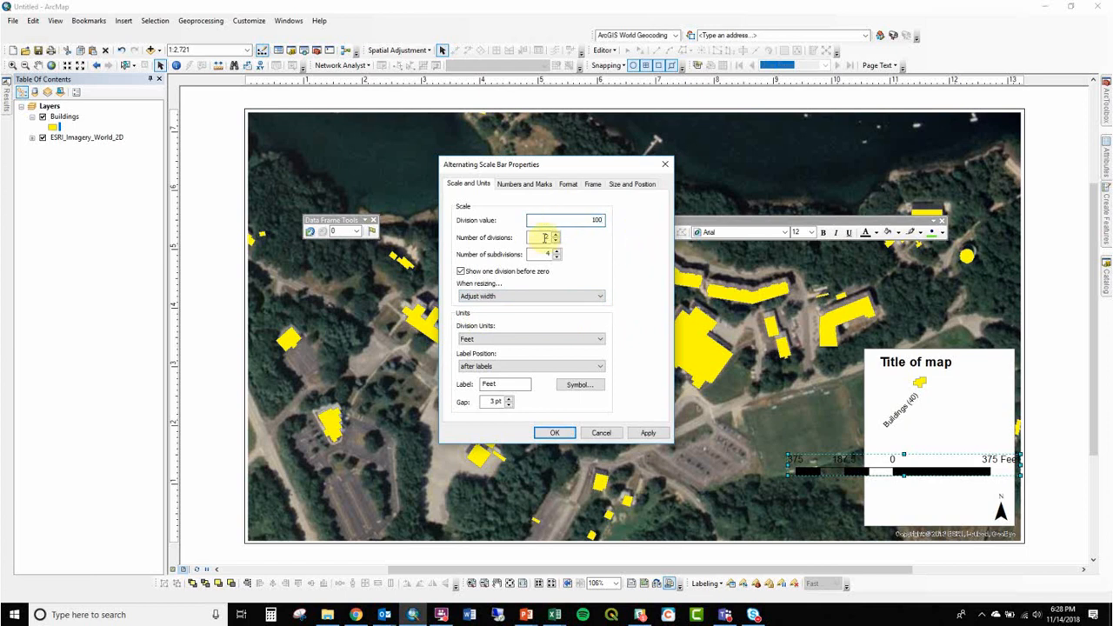
{"action": "type", "text": "1"}
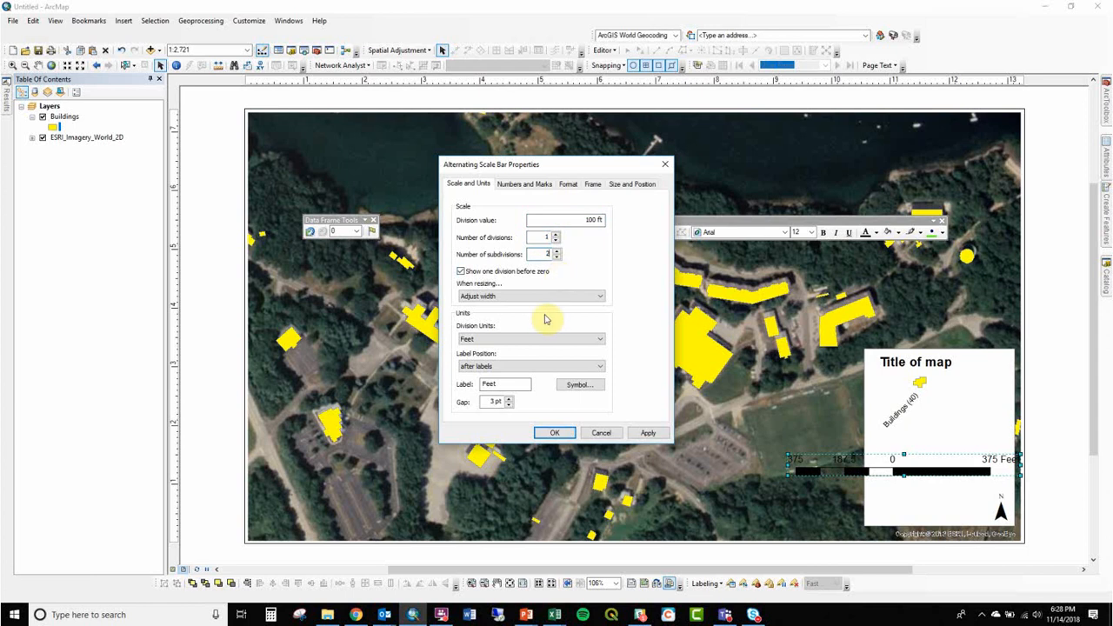
{"action": "left_click", "coordinate": [647, 433]}
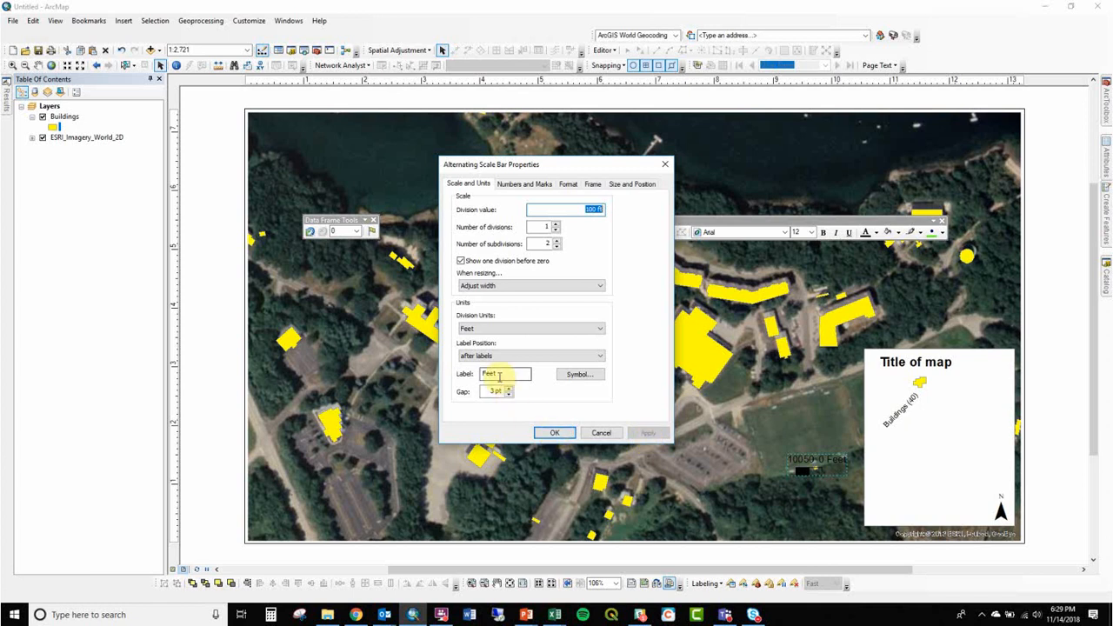
Step: Set the scale bar's number frequency to divisions and place the bar at the white panel's bottom, beside the north arrow
{"action": "left_click", "coordinate": [524, 183]}
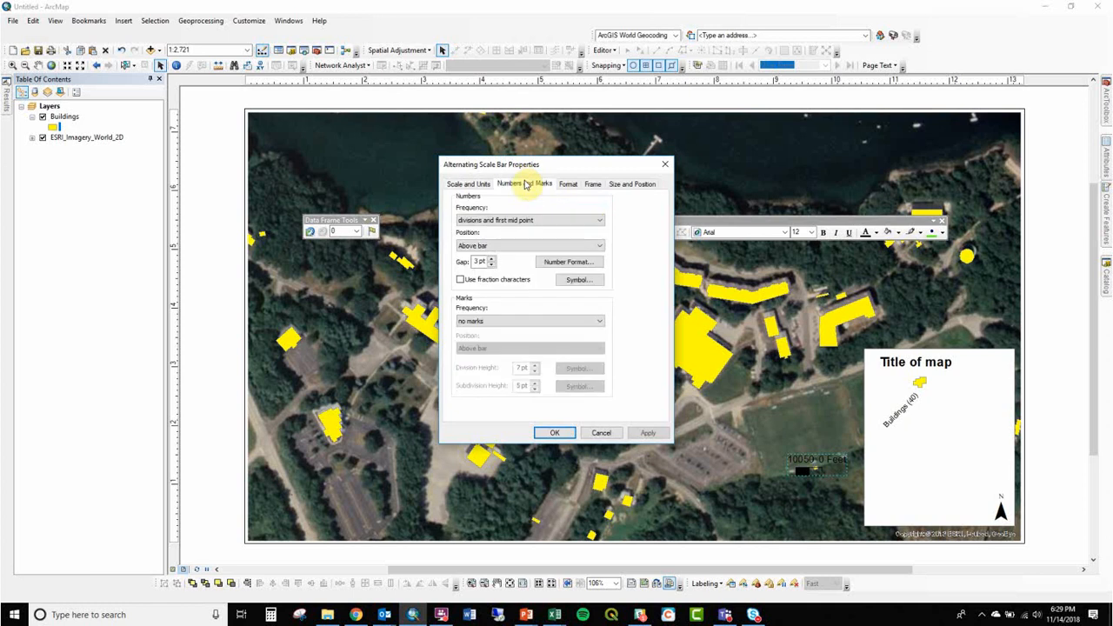
{"action": "left_click", "coordinate": [513, 220]}
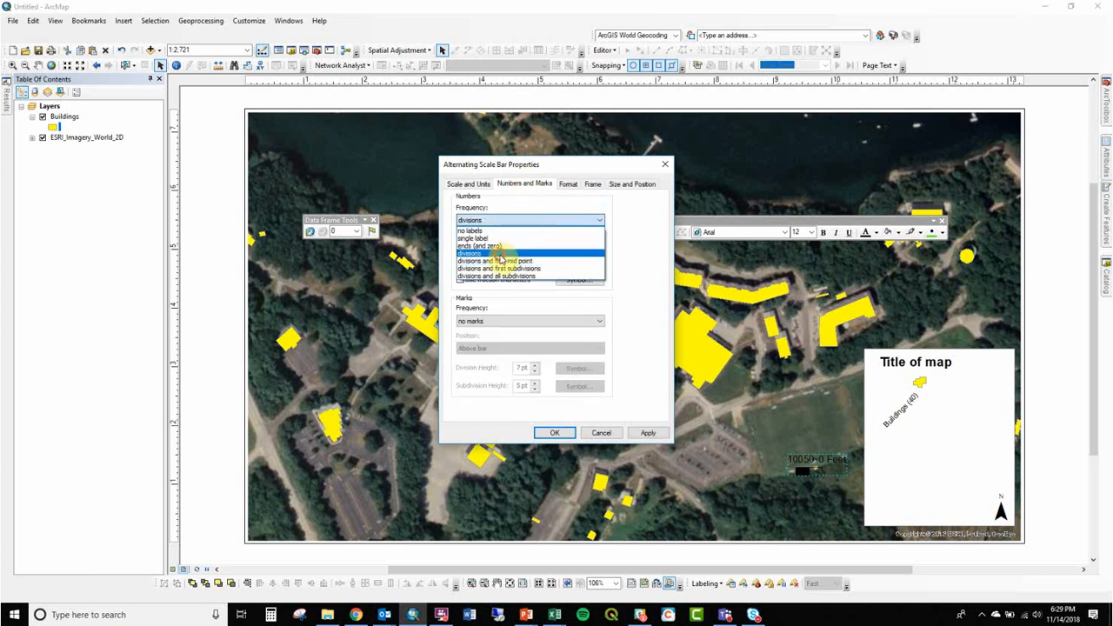
{"action": "left_click", "coordinate": [498, 251]}
{"action": "left_click", "coordinate": [554, 433]}
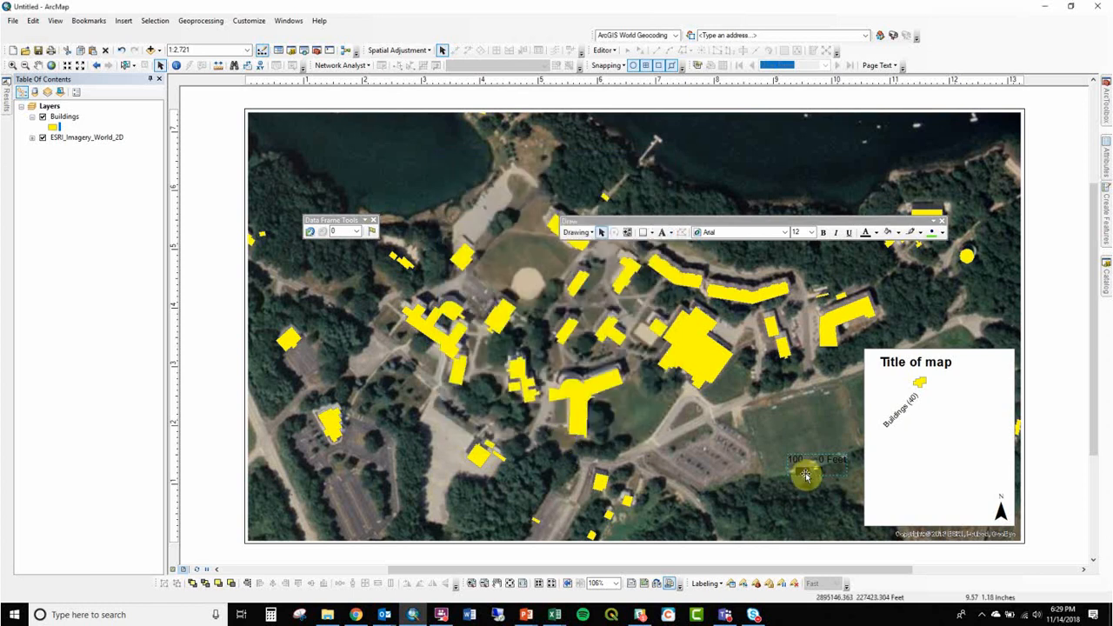
{"action": "left_click_drag", "start_coordinate": [809, 471], "coordinate": [901, 514]}
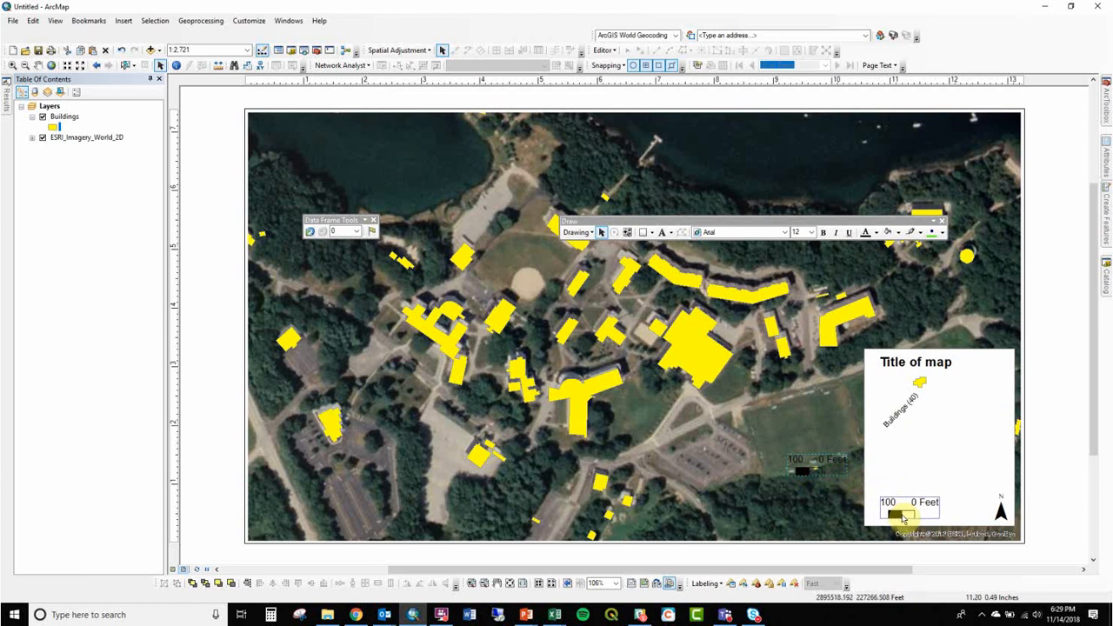
{"action": "left_click", "coordinate": [1036, 471]}
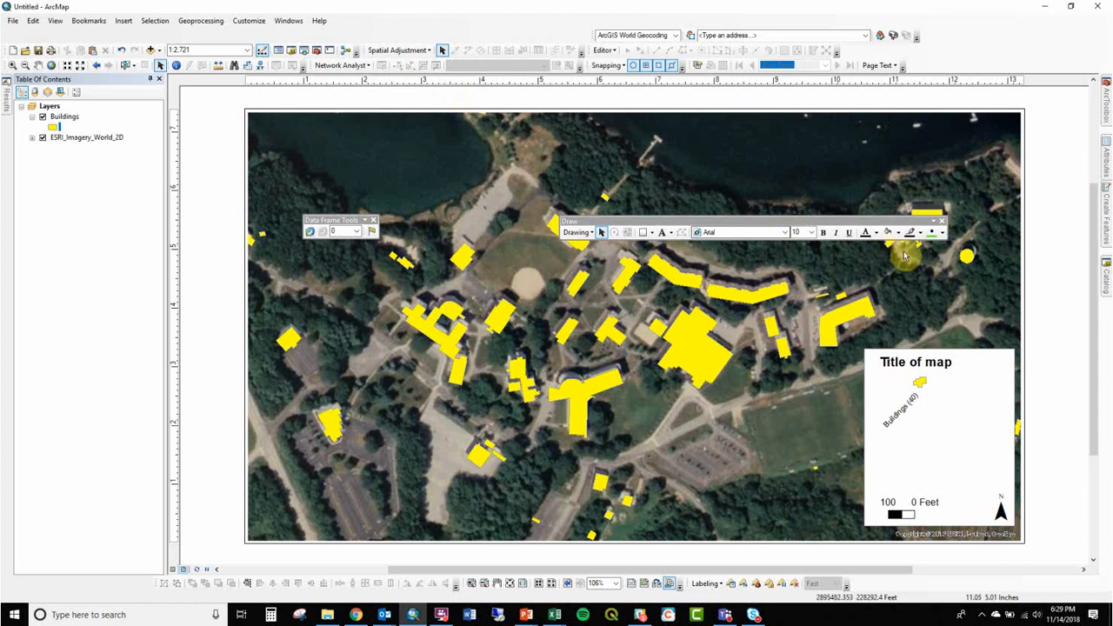
Step: Insert the Service Layer Credits dynamic text above the scale bar and narrow its text box to fit the white panel
{"action": "left_click_drag", "start_coordinate": [891, 226], "coordinate": [926, 94]}
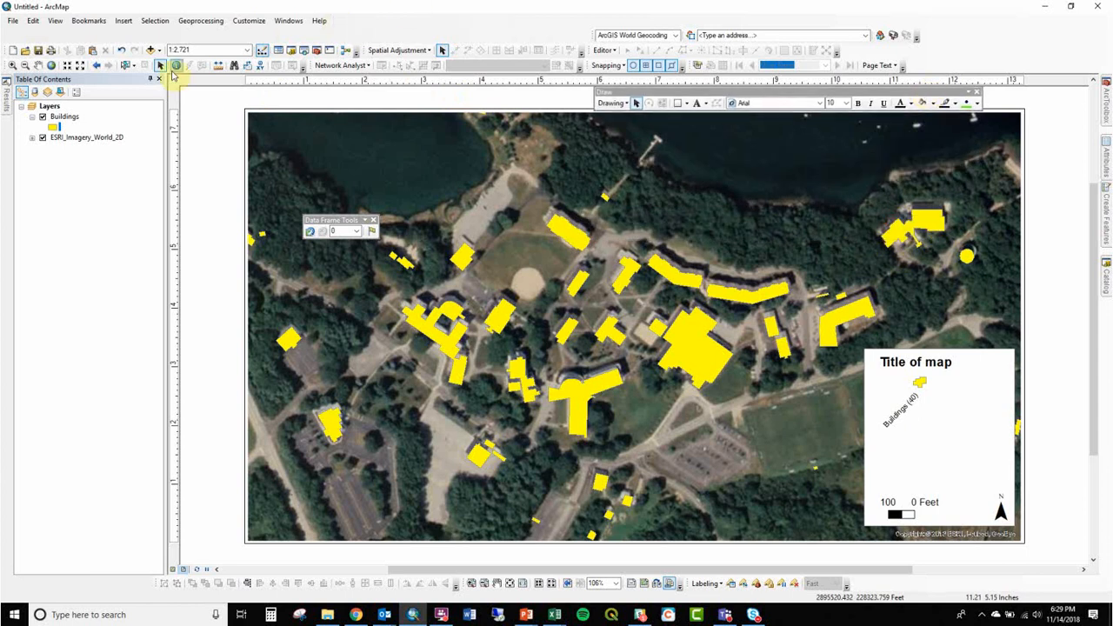
{"action": "left_click", "coordinate": [124, 21]}
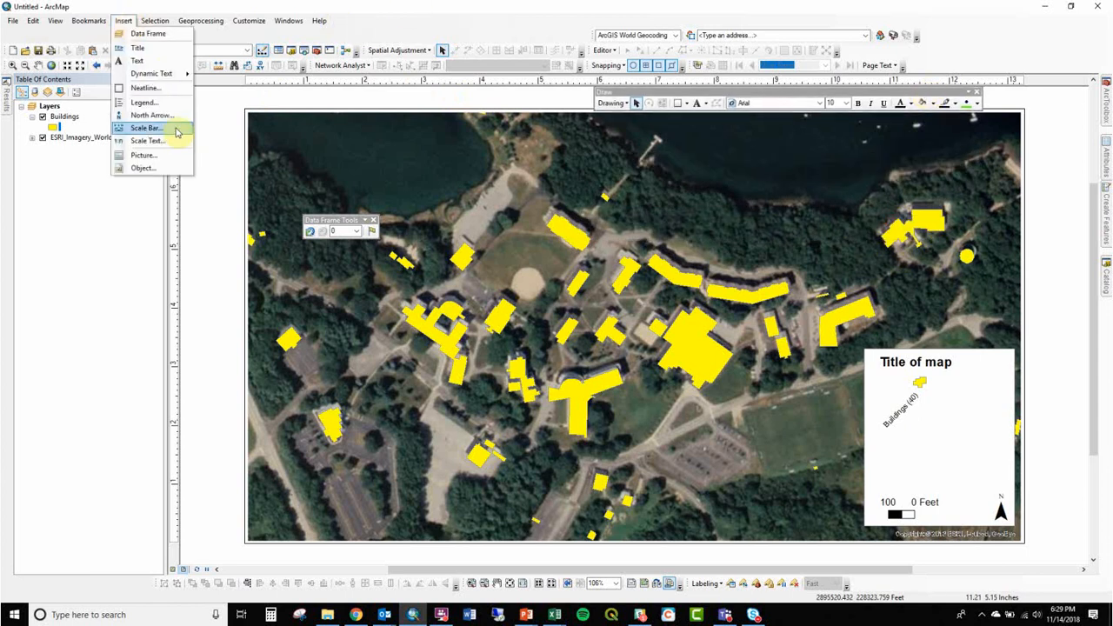
{"action": "mouse_move", "coordinate": [173, 78]}
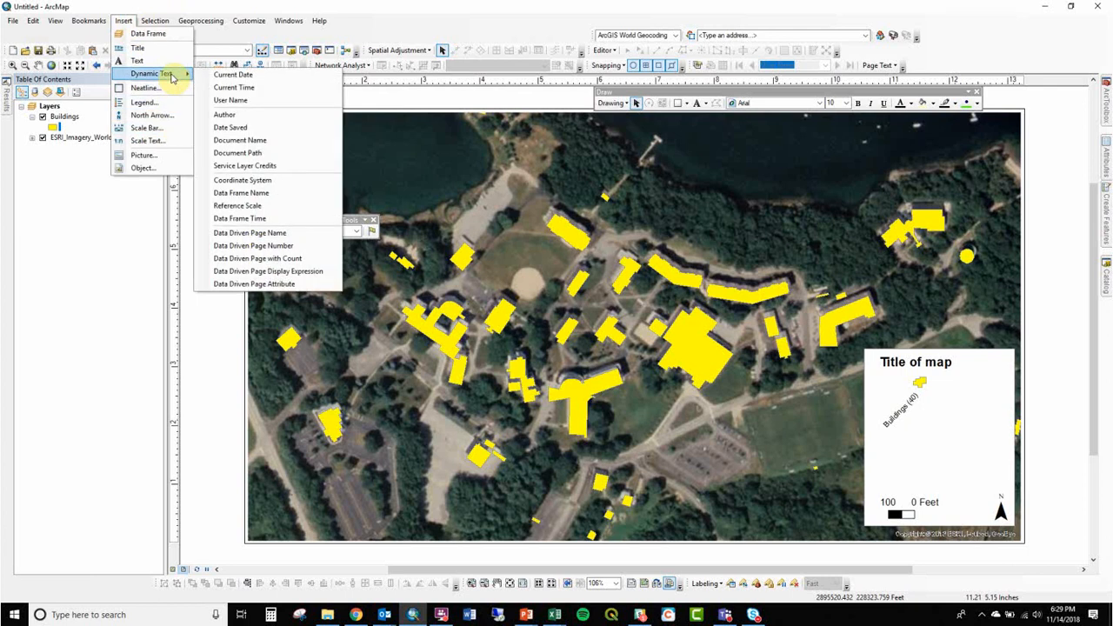
{"action": "left_click", "coordinate": [275, 165]}
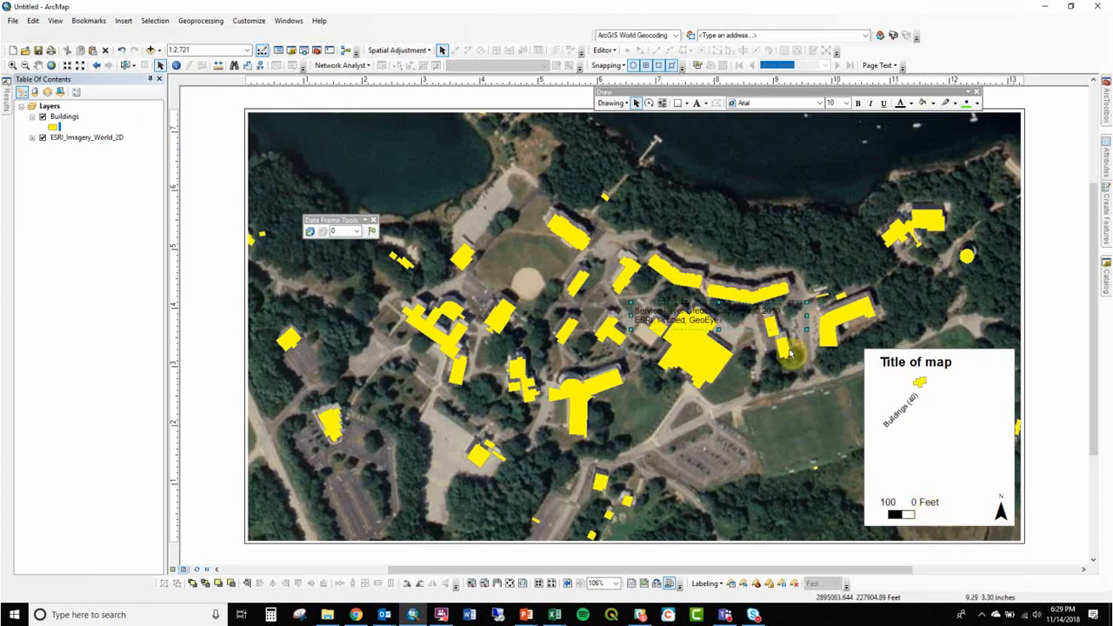
{"action": "left_click_drag", "start_coordinate": [782, 451], "coordinate": [926, 473]}
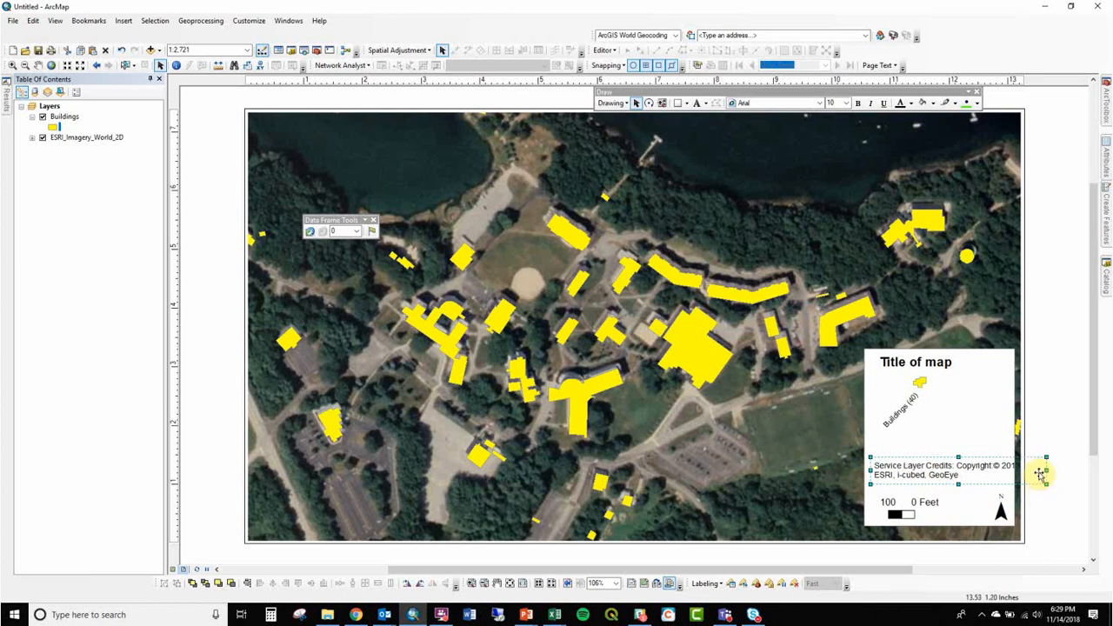
{"action": "left_click_drag", "start_coordinate": [1046, 470], "coordinate": [1013, 472]}
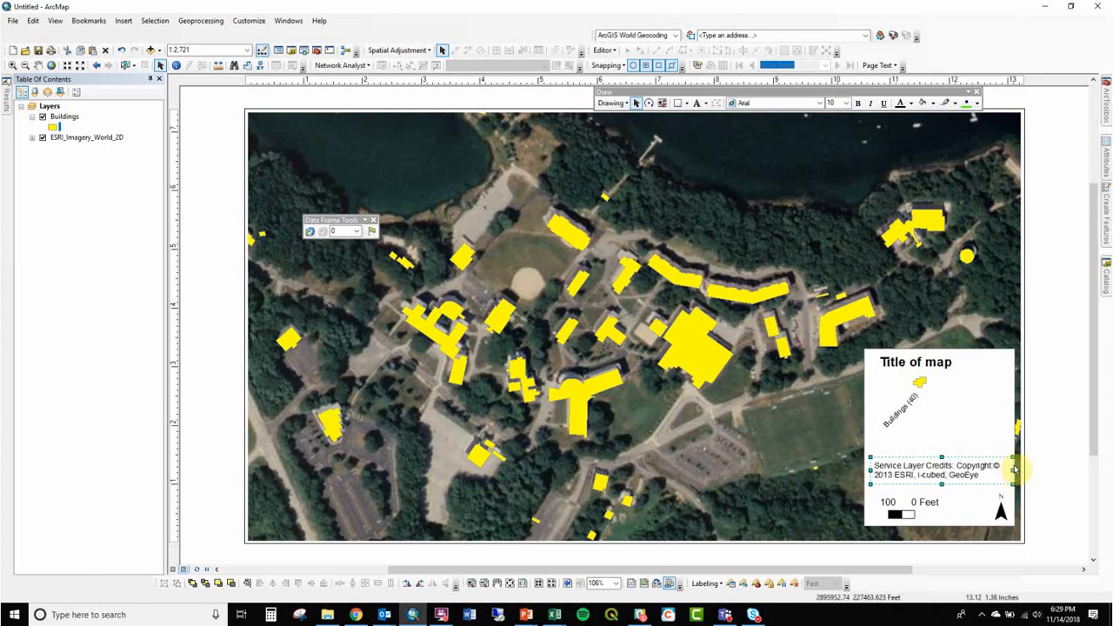
{"action": "left_click", "coordinate": [1047, 457]}
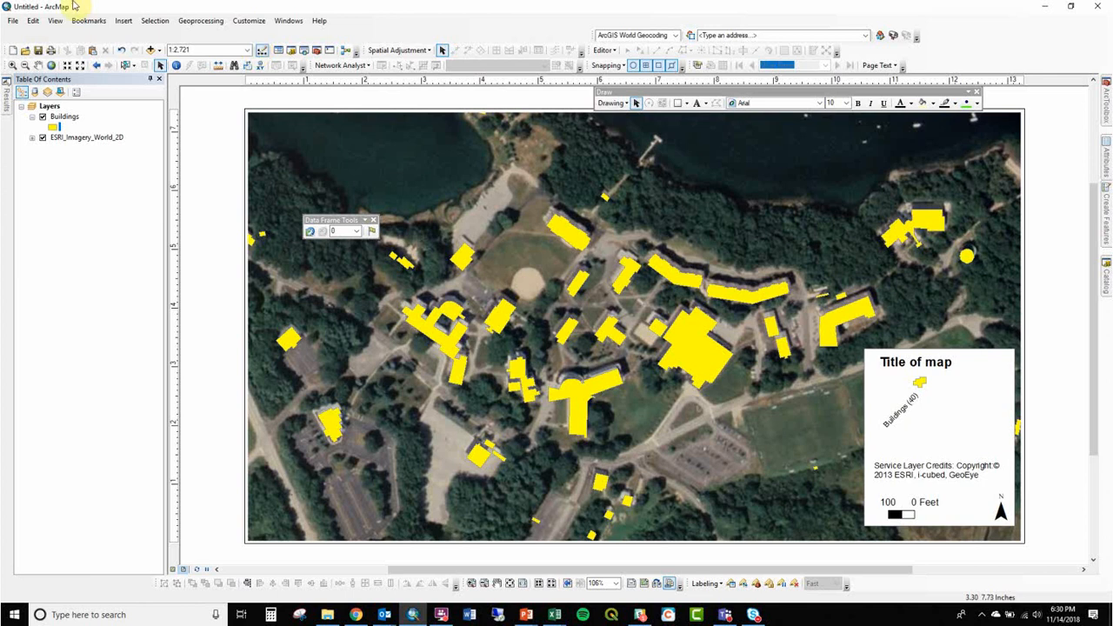
Step: Start saving the map document under a new name and create a FinalProjectTemplates folder inside GIS161_Fall2018 on the Desktop
{"action": "left_click", "coordinate": [13, 20]}
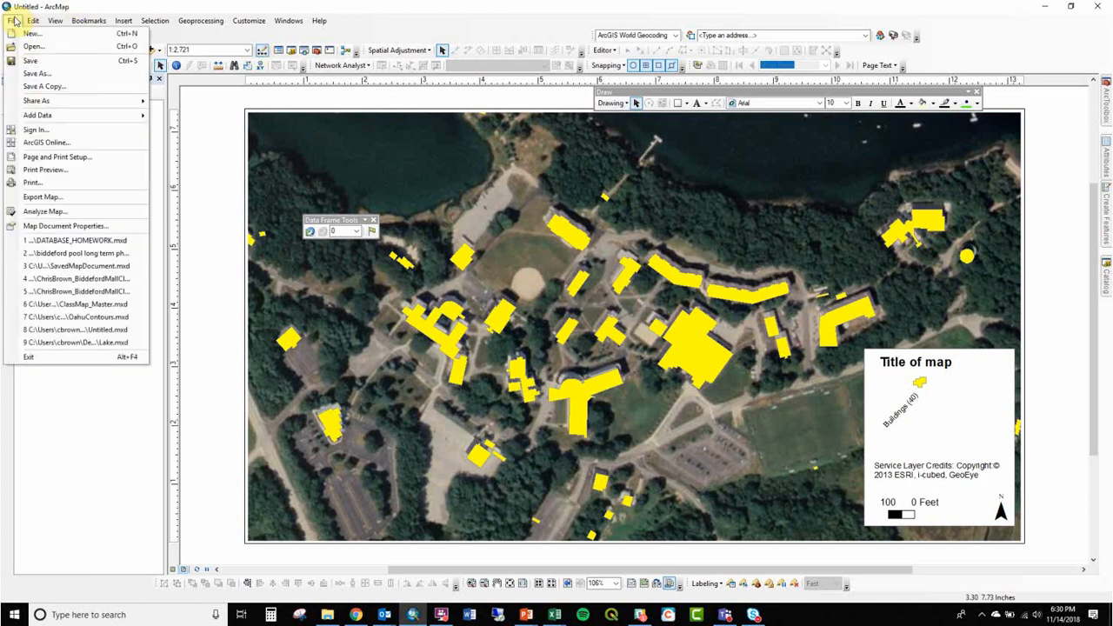
{"action": "left_click", "coordinate": [39, 74]}
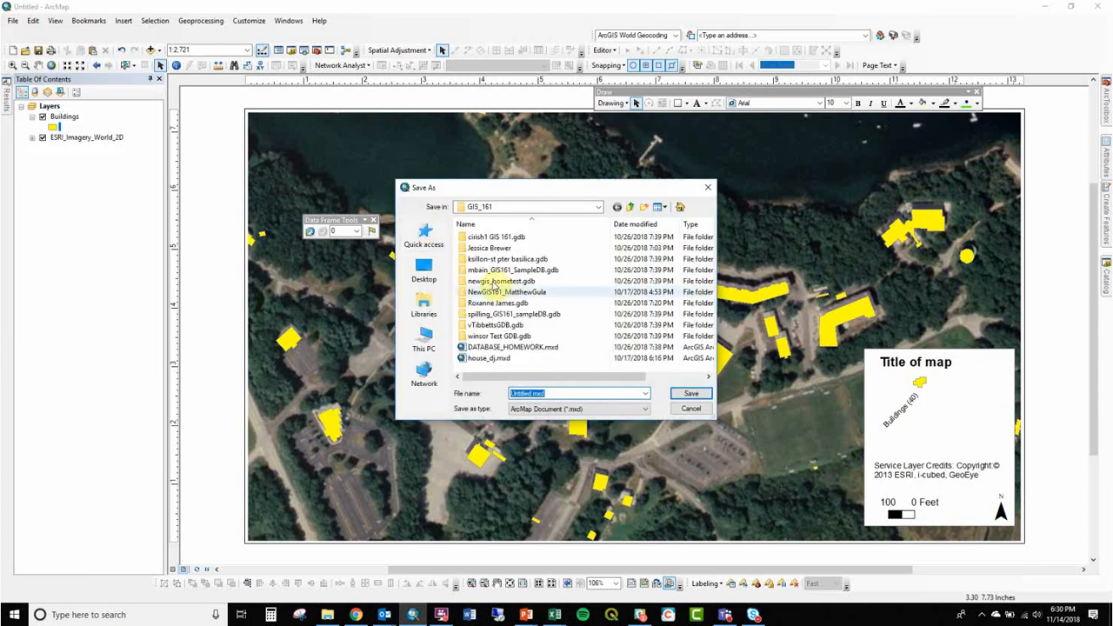
{"action": "left_click", "coordinate": [424, 274]}
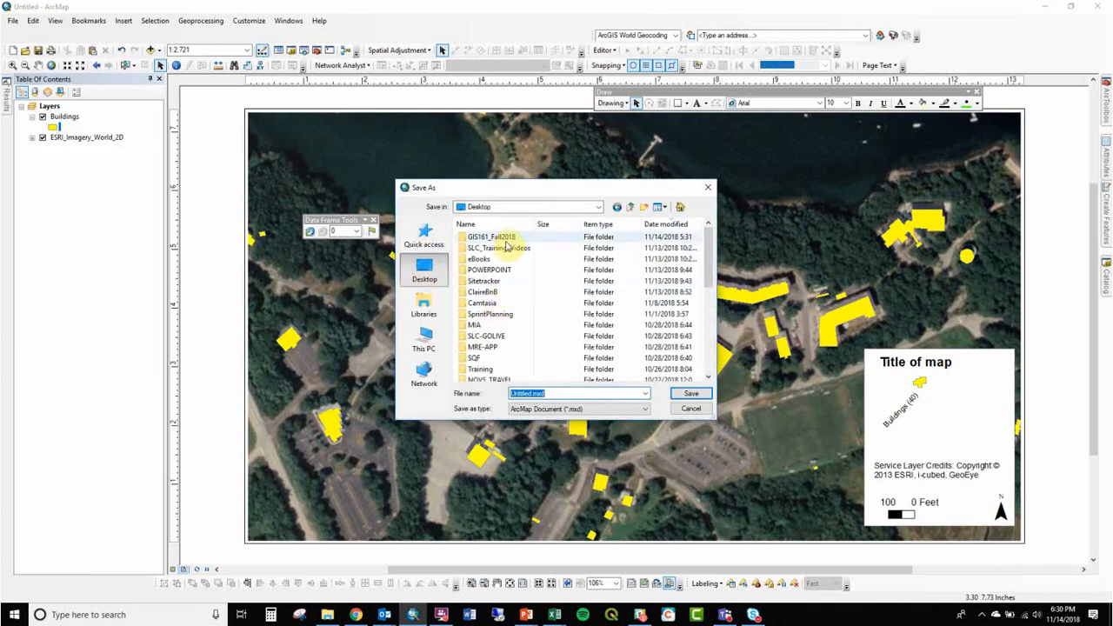
{"action": "double_click", "coordinate": [509, 242]}
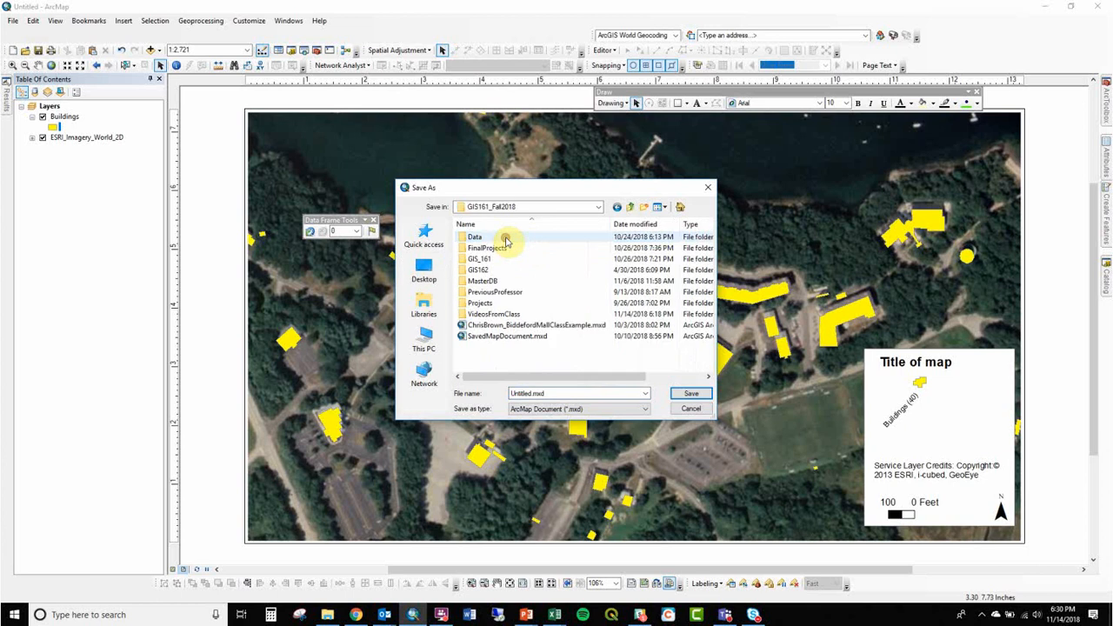
{"action": "left_click", "coordinate": [650, 210]}
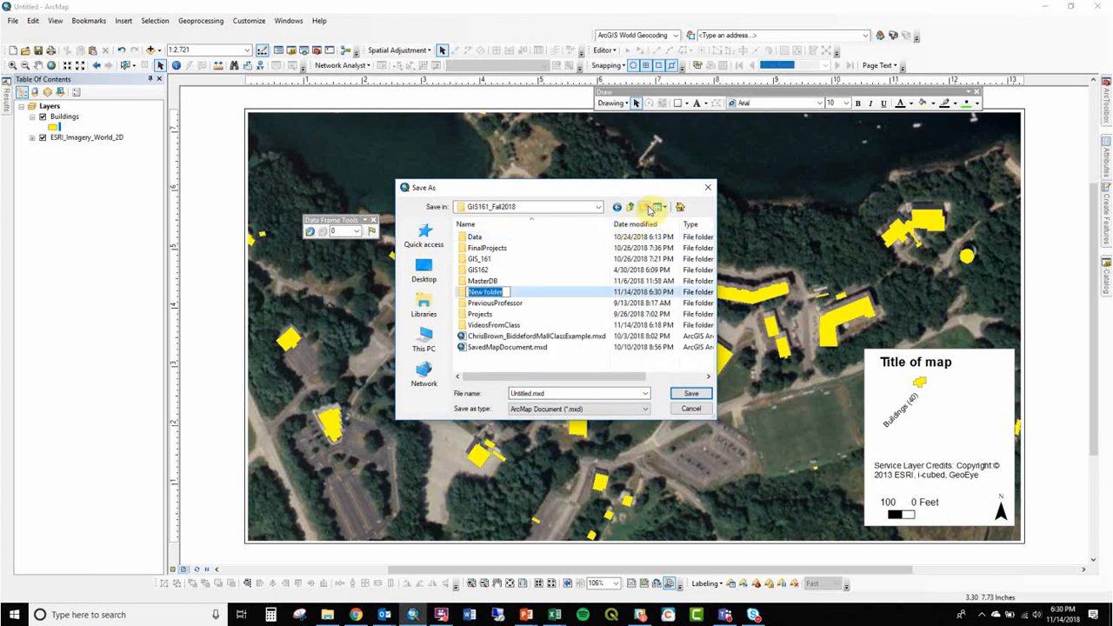
{"action": "type", "text": "FinalProjectTemplates"}
{"action": "key", "text": "Return"}
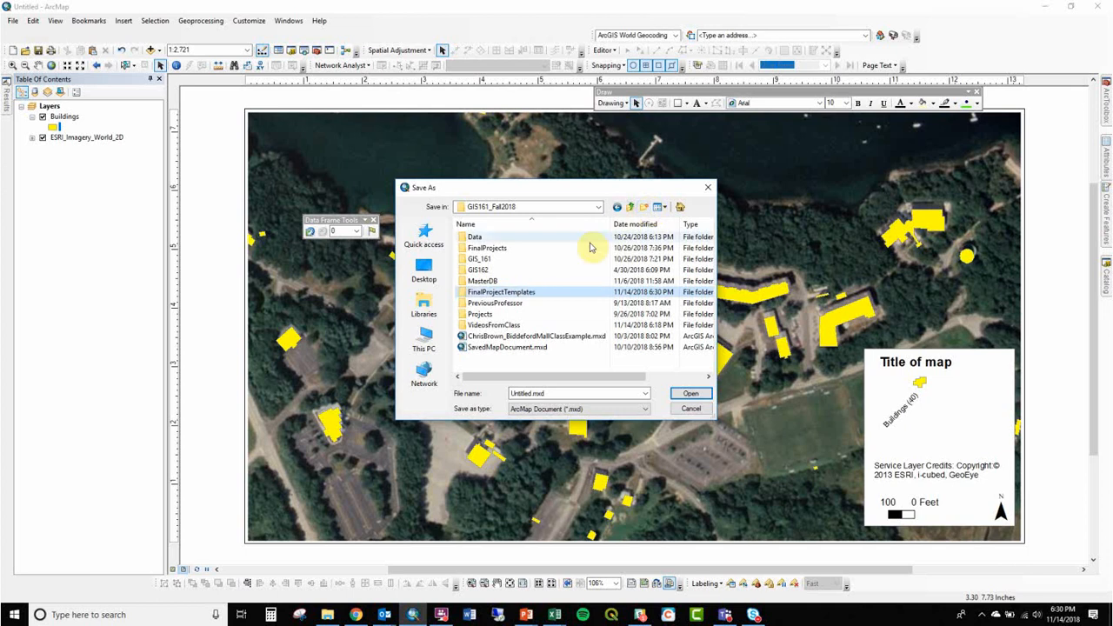
Step: Save the map document as FPT.mxd in the FinalProjectTemplates folder
{"action": "double_click", "coordinate": [526, 291]}
{"action": "double_click", "coordinate": [548, 396]}
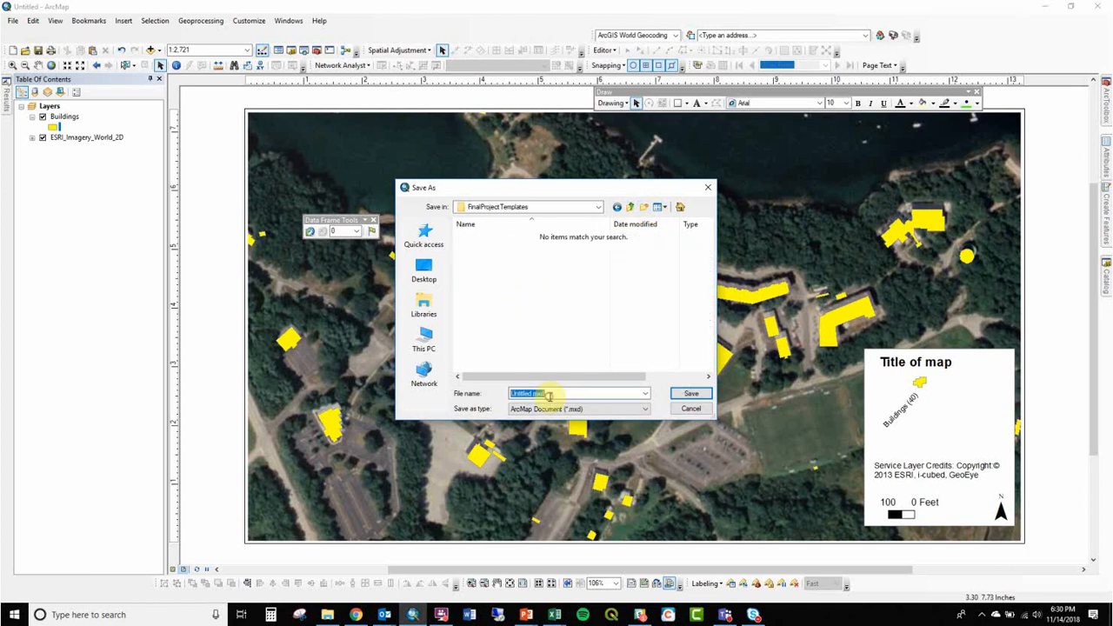
{"action": "type", "text": "01"}
{"action": "key", "text": "Return"}
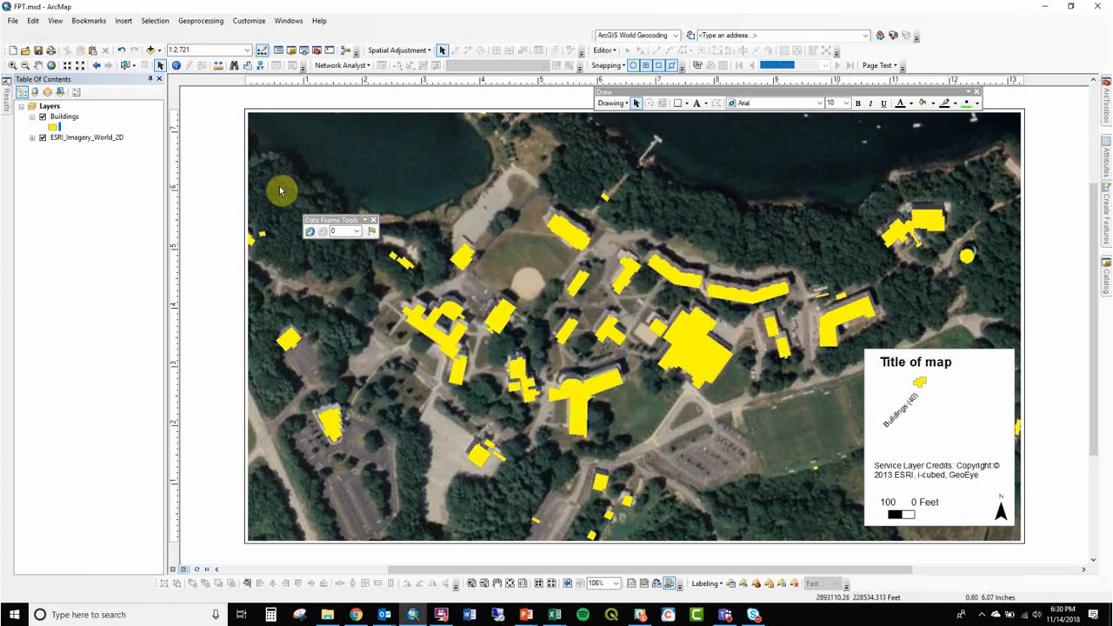
Step: Set up a map export with PNG as the output file type
{"action": "left_click", "coordinate": [12, 21]}
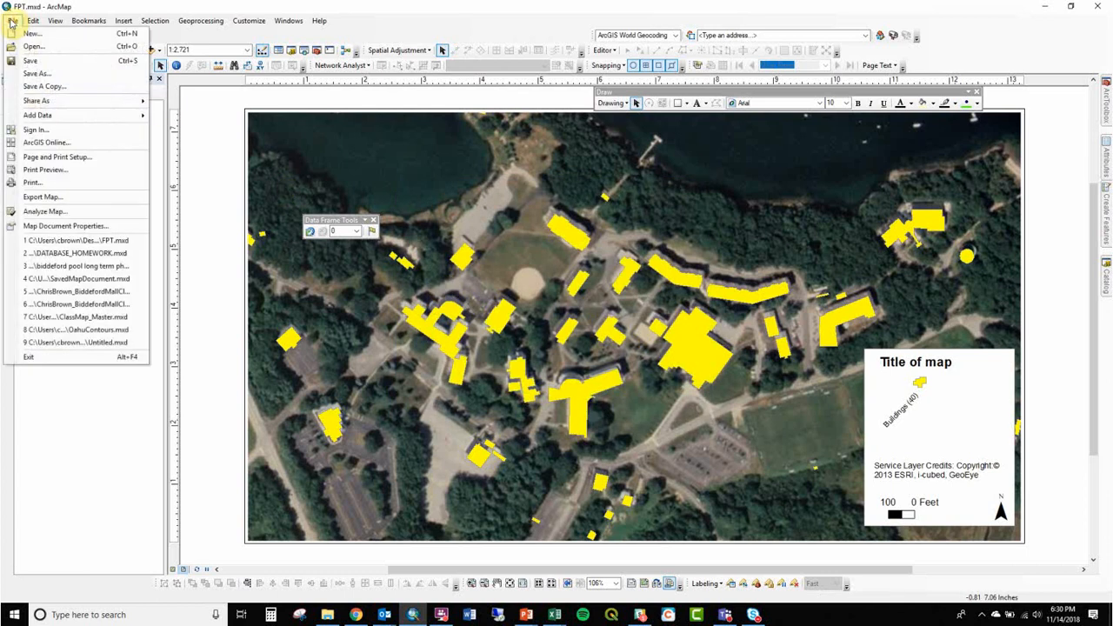
{"action": "left_click", "coordinate": [69, 199]}
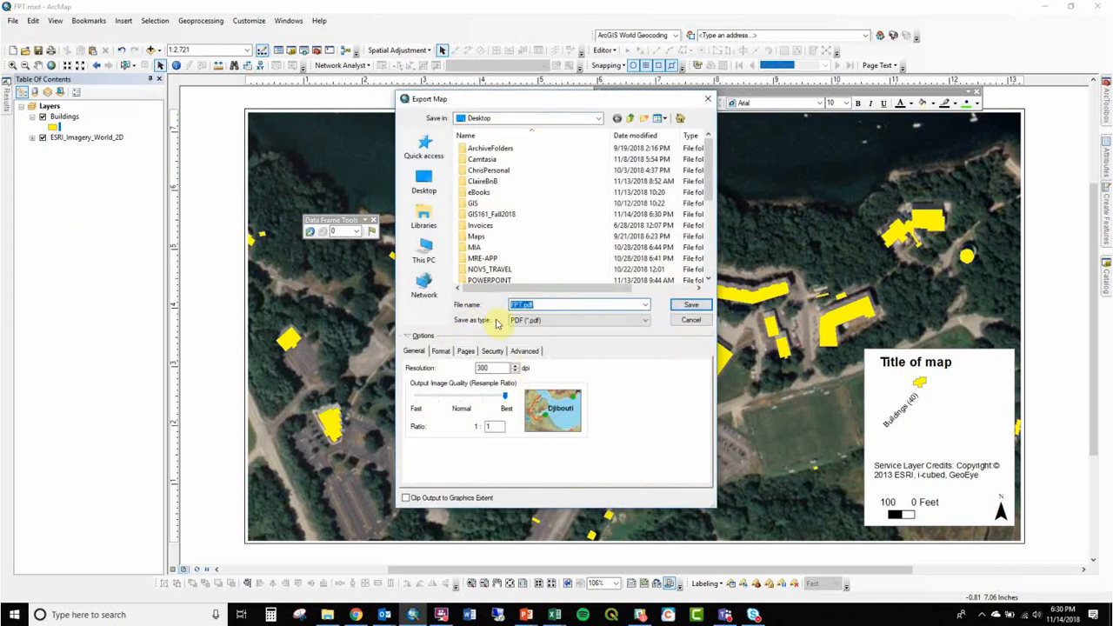
{"action": "left_click", "coordinate": [523, 320]}
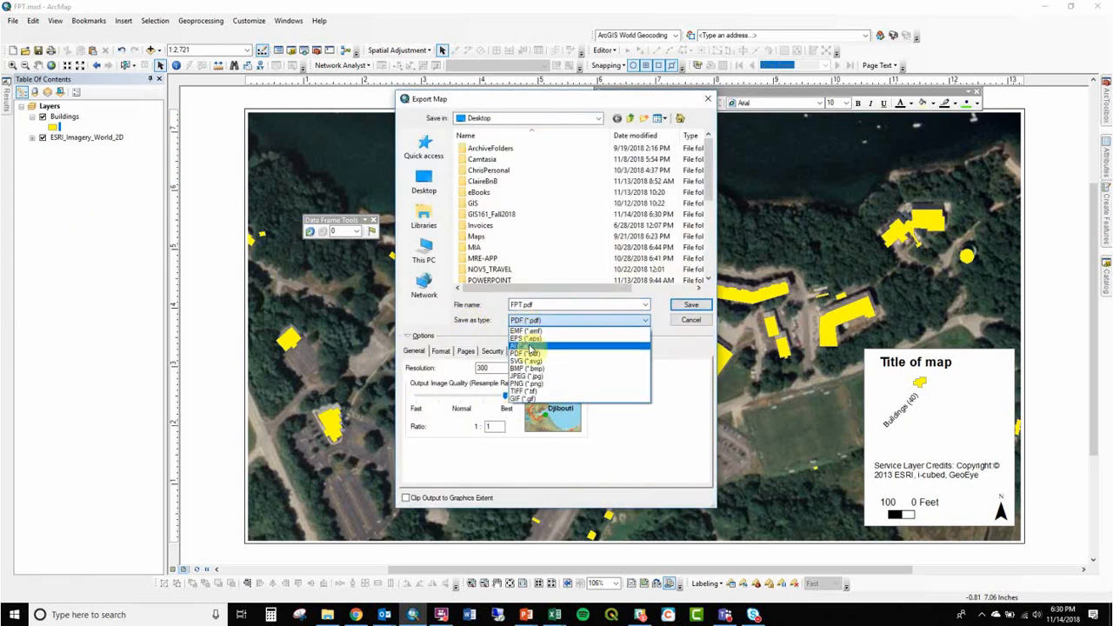
{"action": "left_click", "coordinate": [537, 384]}
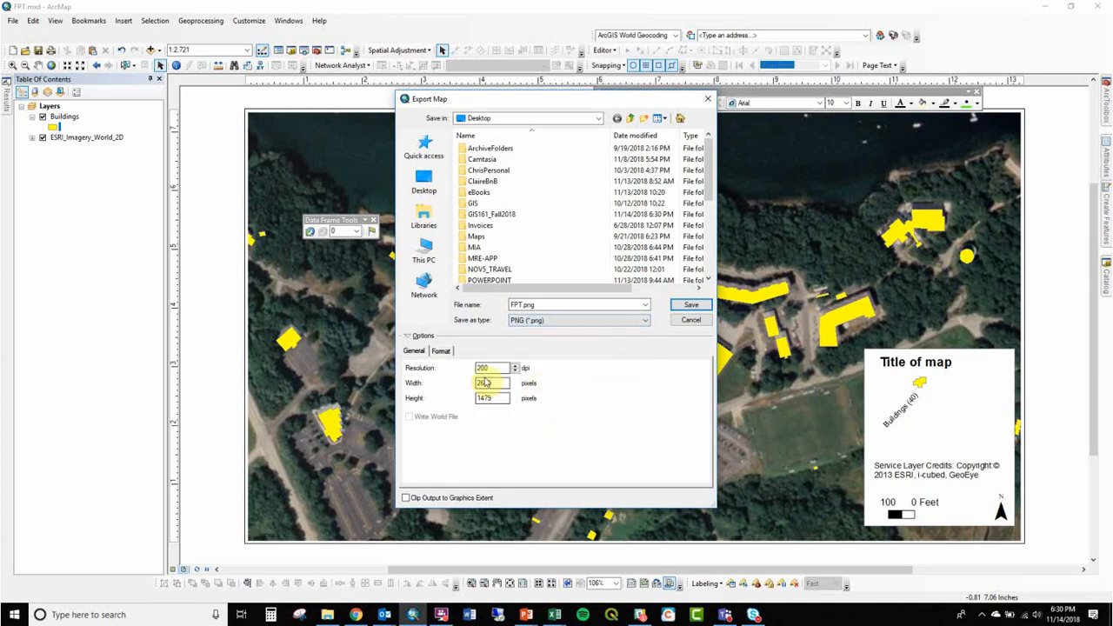
Step: Try JPEG as the export file type, and switch back to PNG
{"action": "left_click", "coordinate": [556, 320]}
{"action": "left_click", "coordinate": [539, 377]}
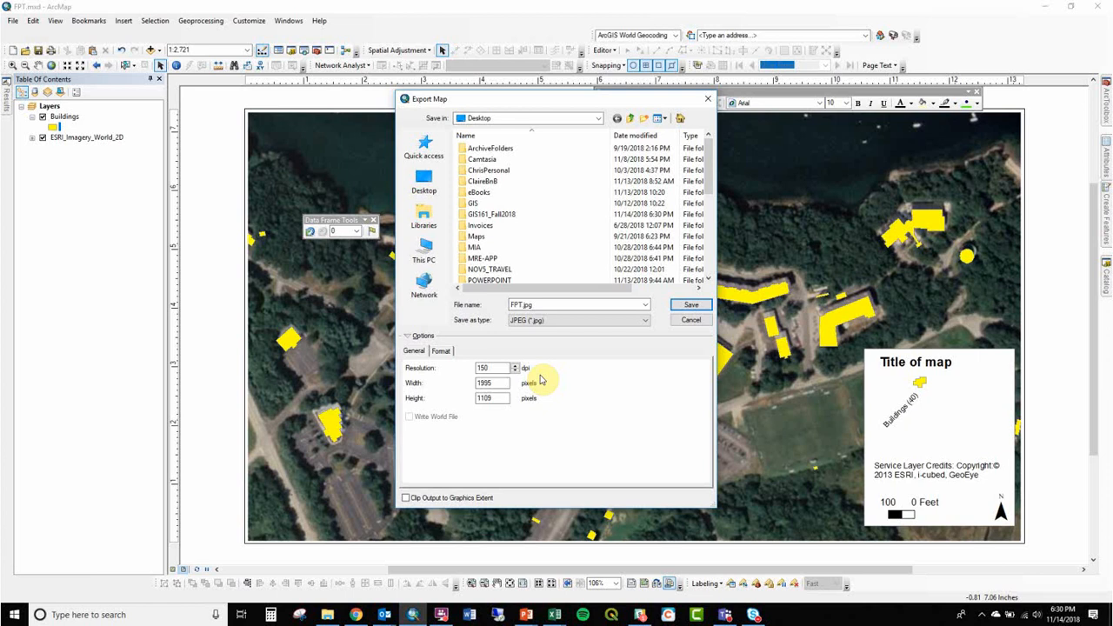
{"action": "left_click", "coordinate": [552, 321]}
{"action": "left_click", "coordinate": [551, 383]}
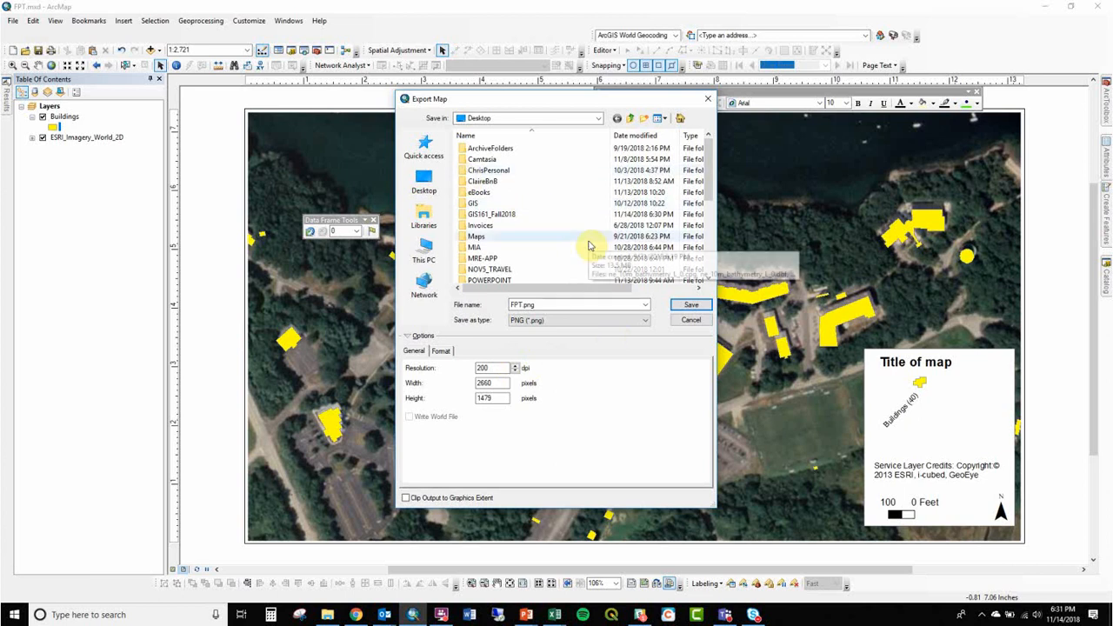
Step: Export the map as FPT.png at 200 dpi into the FinalProjectTemplates folder inside GIS161_Fall2018
{"action": "double_click", "coordinate": [528, 214]}
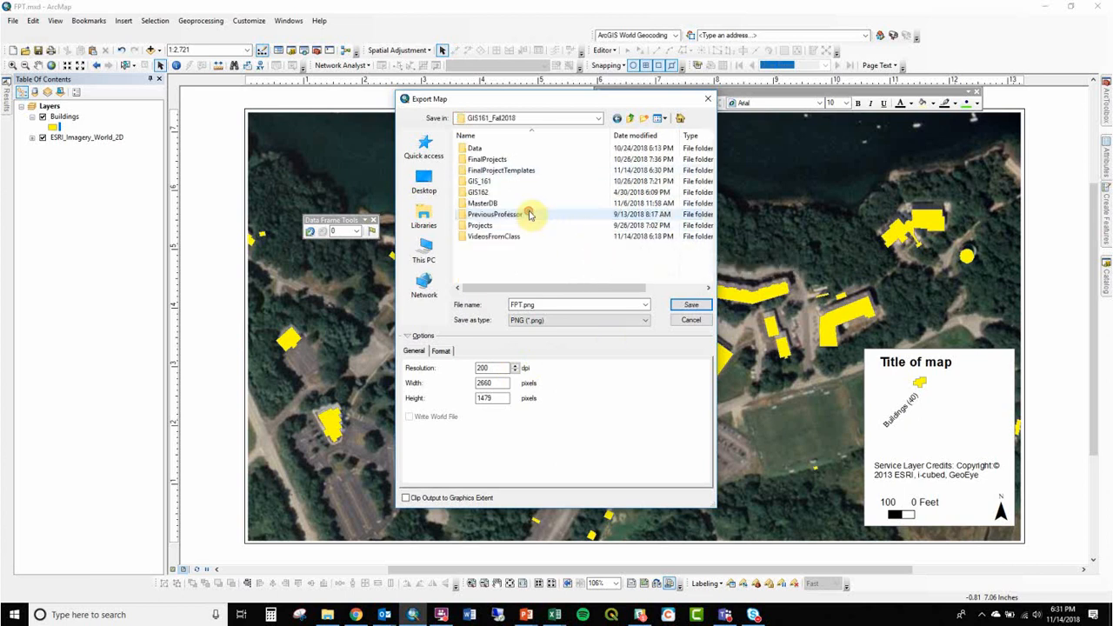
{"action": "double_click", "coordinate": [504, 170]}
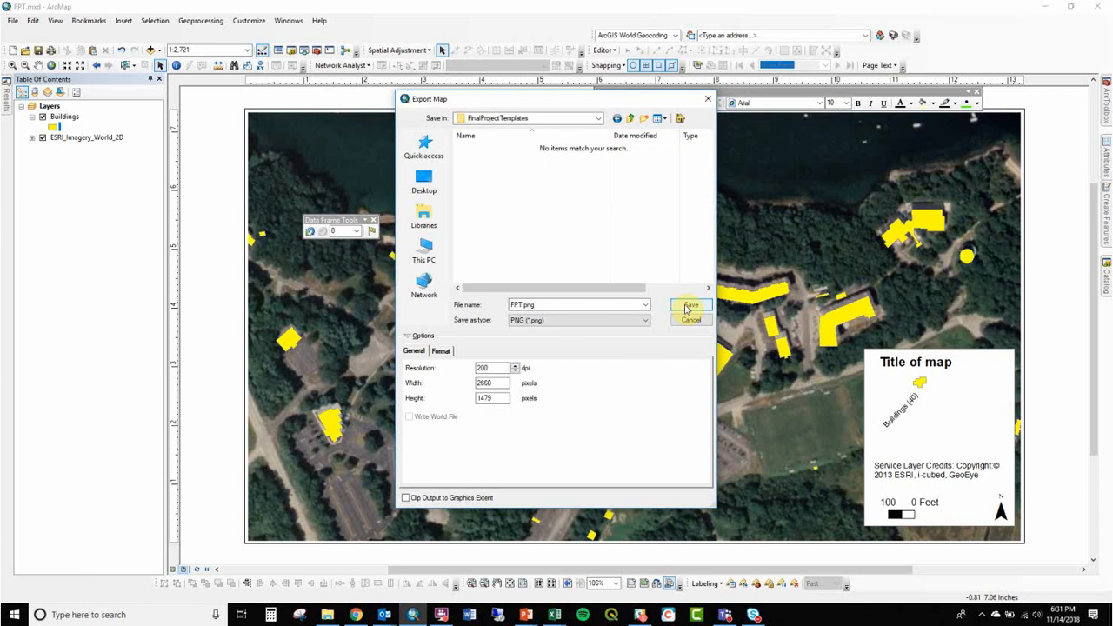
{"action": "double_click", "coordinate": [490, 368]}
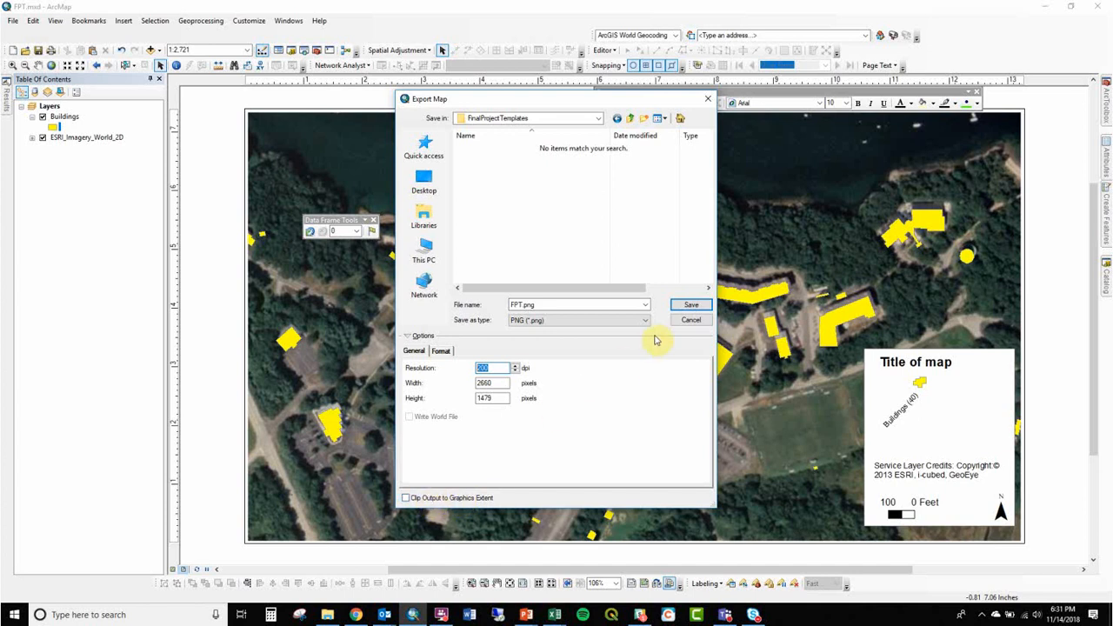
{"action": "left_click", "coordinate": [690, 306]}
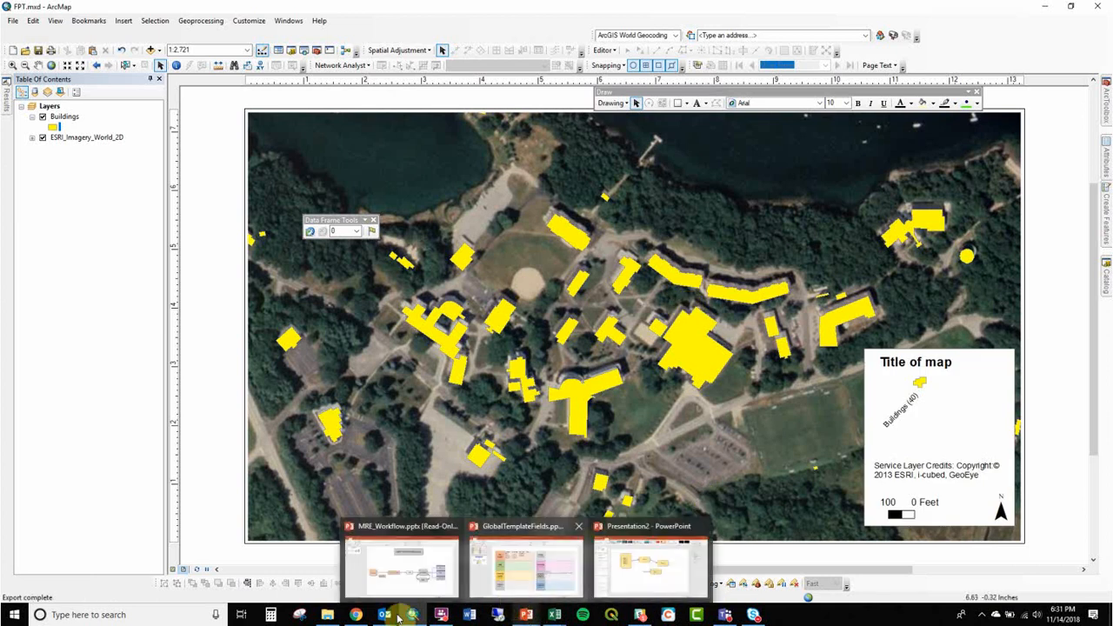
Step: Switch to File Explorer, open the FinalProjectTemplates folder in GIS161_Fall2018 and select FPT.png
{"action": "left_click", "coordinate": [328, 615]}
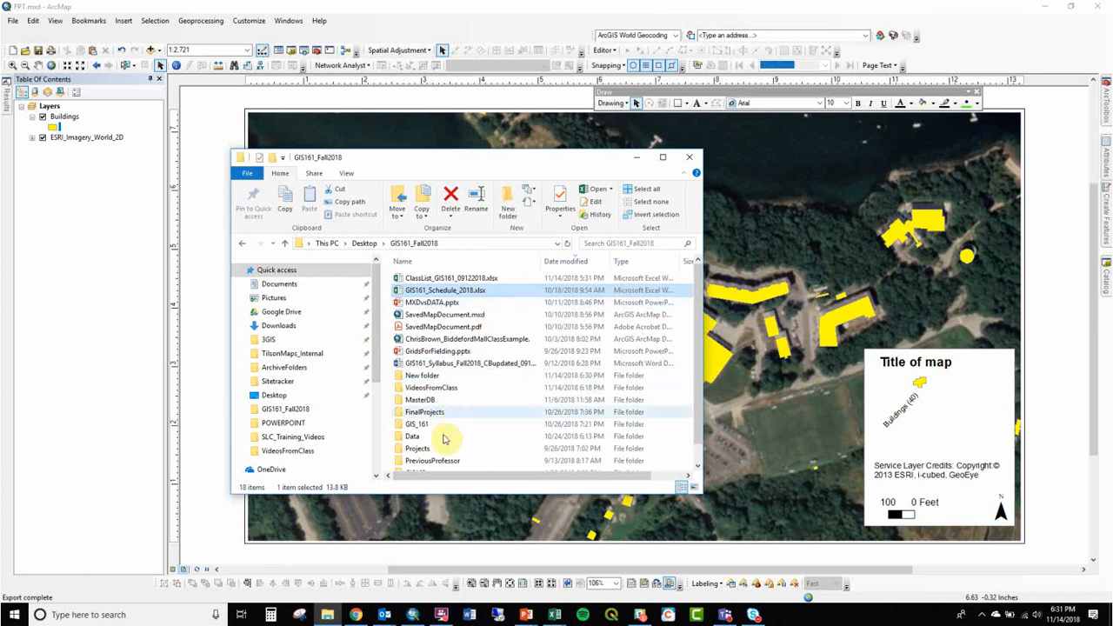
{"action": "scroll", "coordinate": [487, 435], "scroll_direction": "down", "scroll_amount": 2}
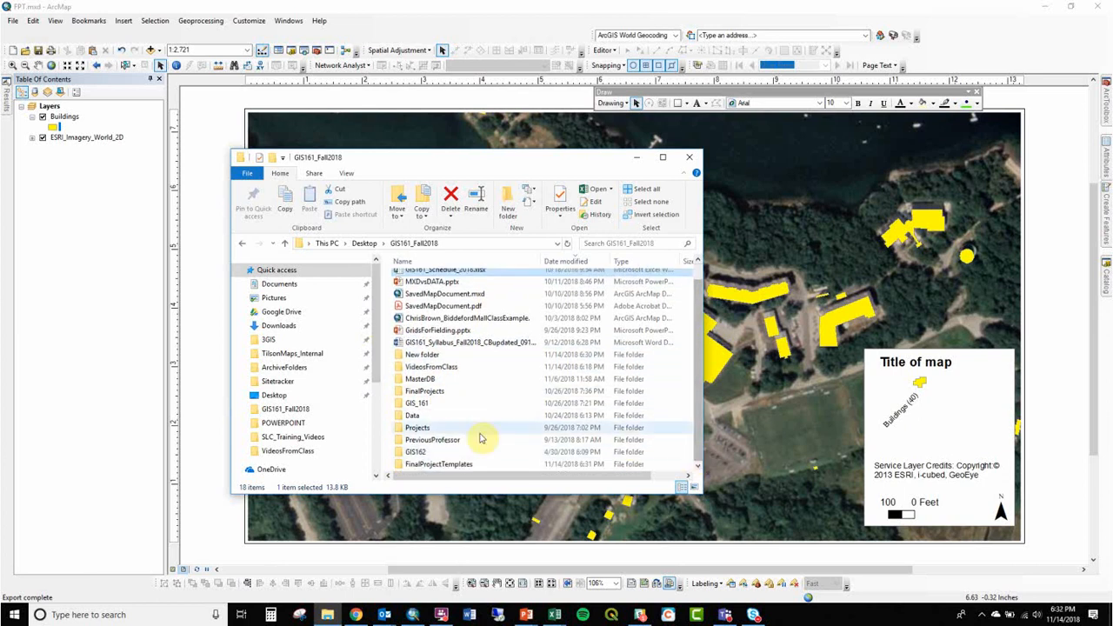
{"action": "double_click", "coordinate": [448, 465]}
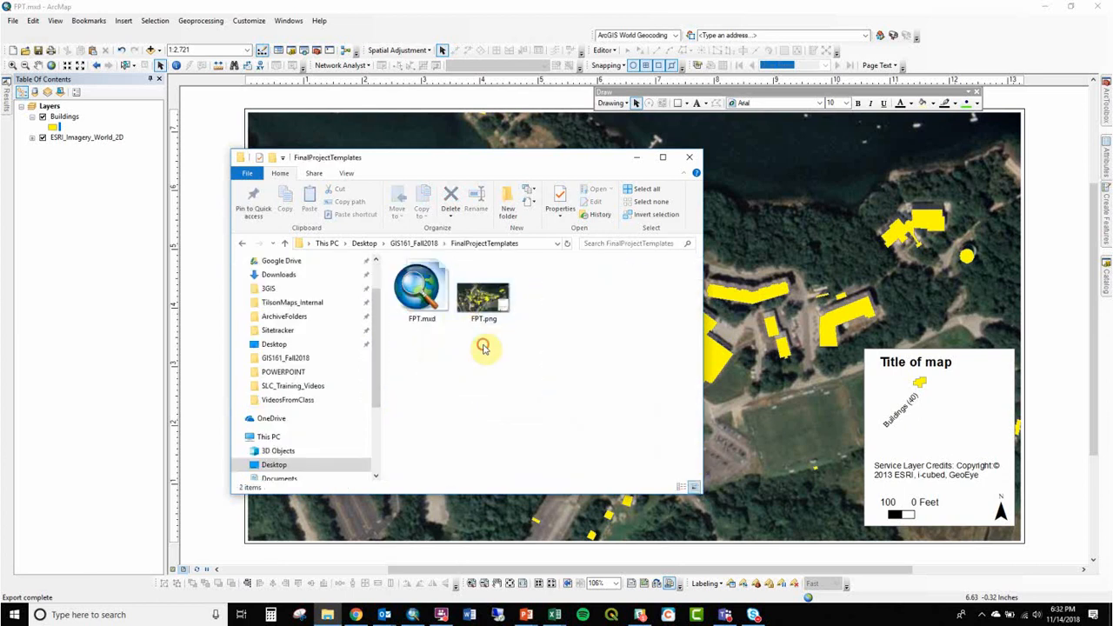
{"action": "left_click", "coordinate": [489, 306]}
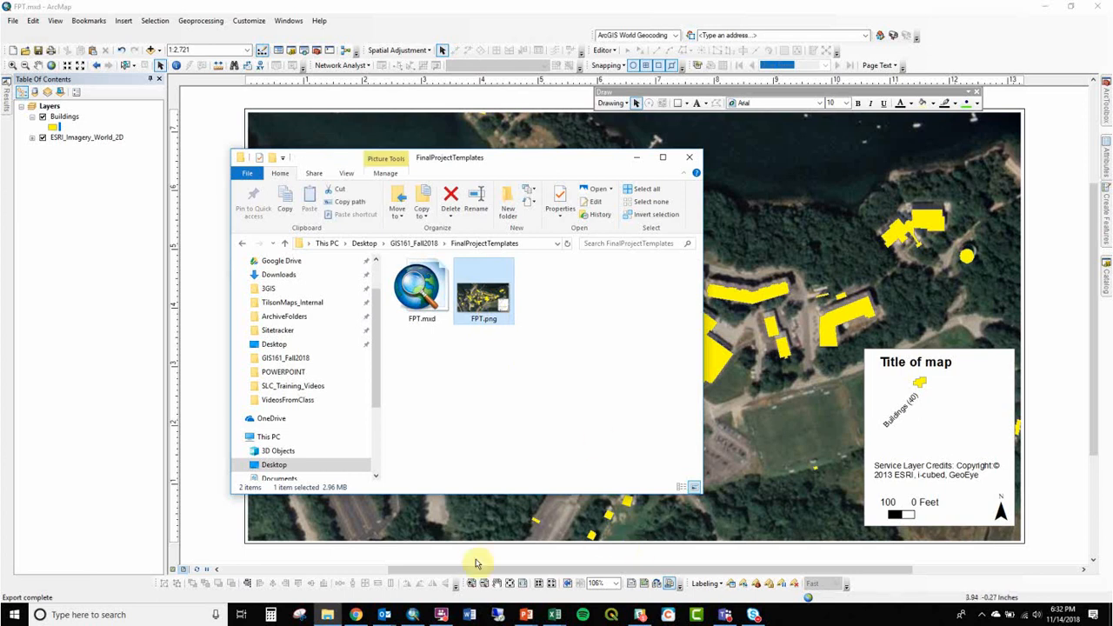
Step: Switch to Presentation2 in PowerPoint, add a new slide after the first one and delete its title and text placeholders
{"action": "left_click", "coordinate": [526, 613]}
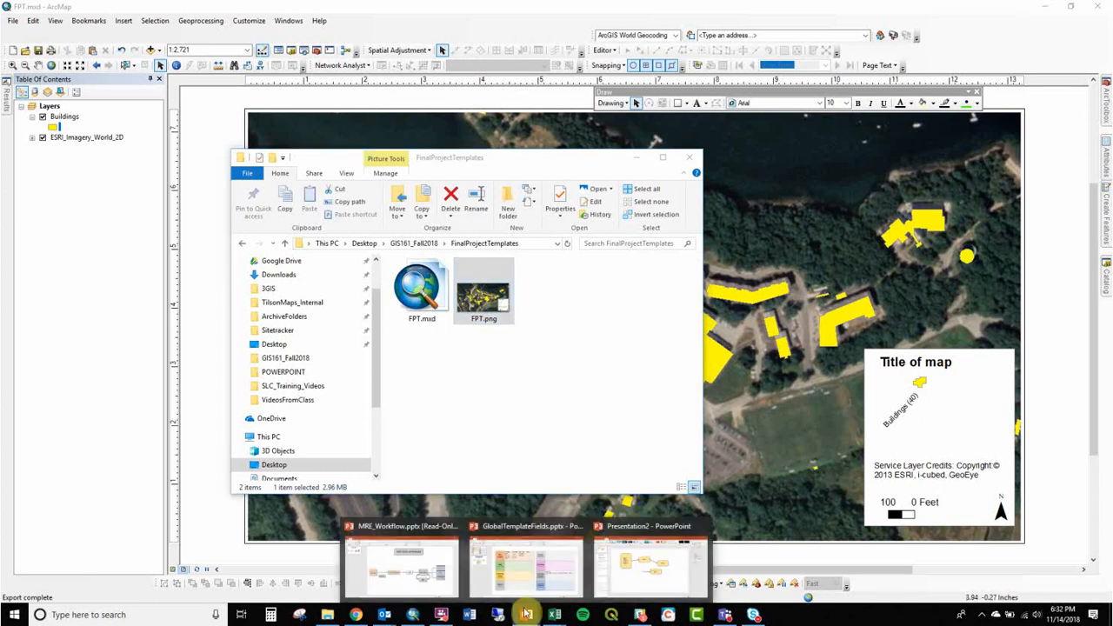
{"action": "left_click", "coordinate": [654, 539]}
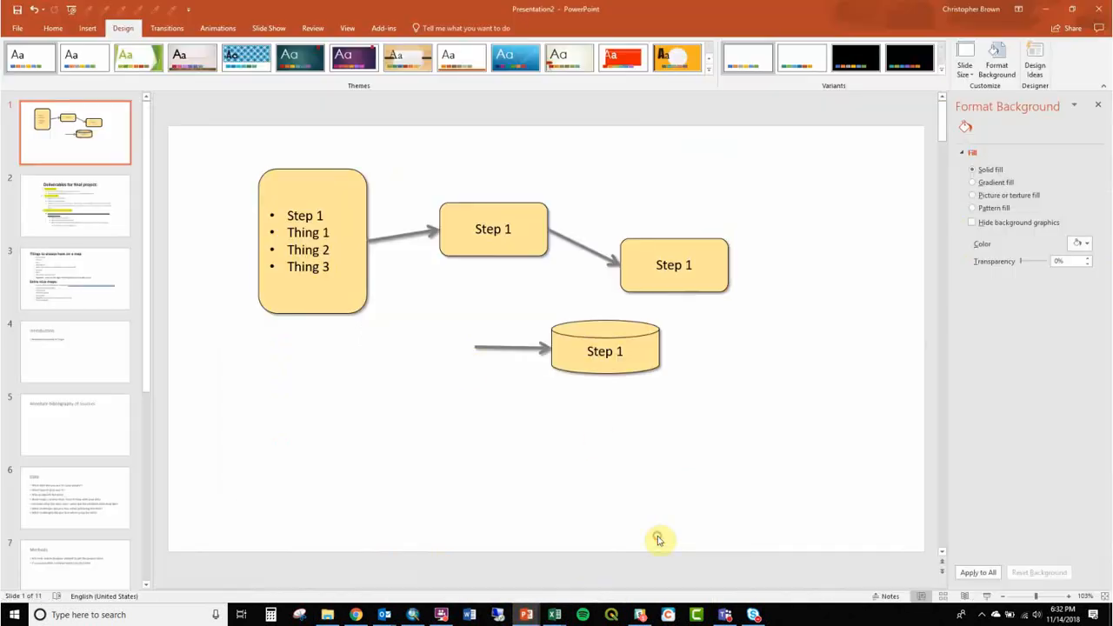
{"action": "right_click", "coordinate": [129, 146]}
{"action": "left_click", "coordinate": [148, 204]}
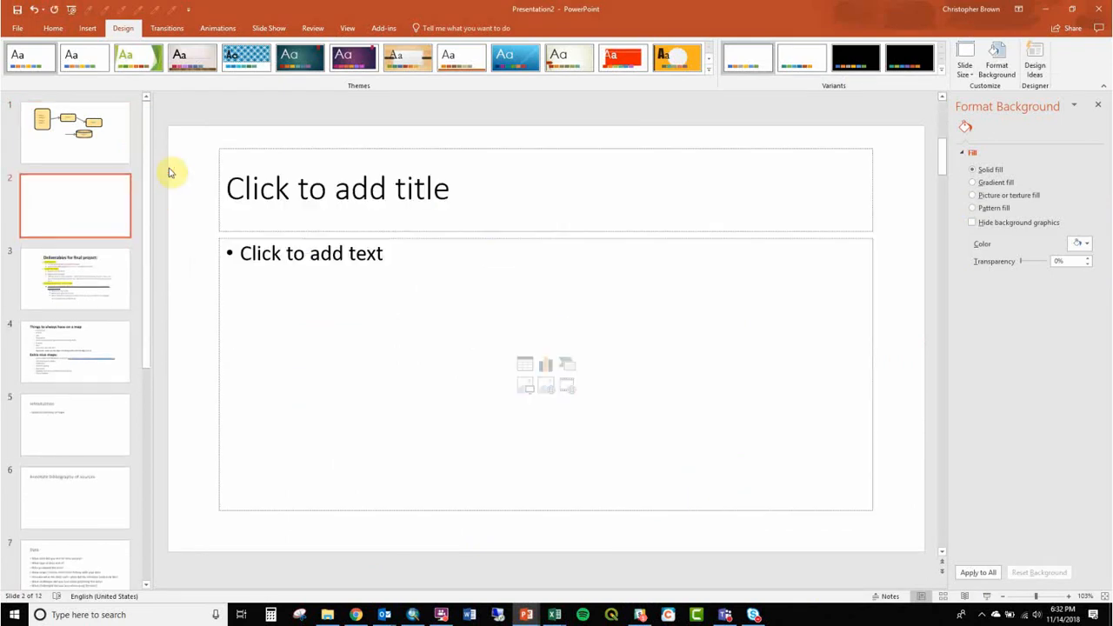
{"action": "key", "text": "ctrl+a"}
{"action": "key", "text": "Delete"}
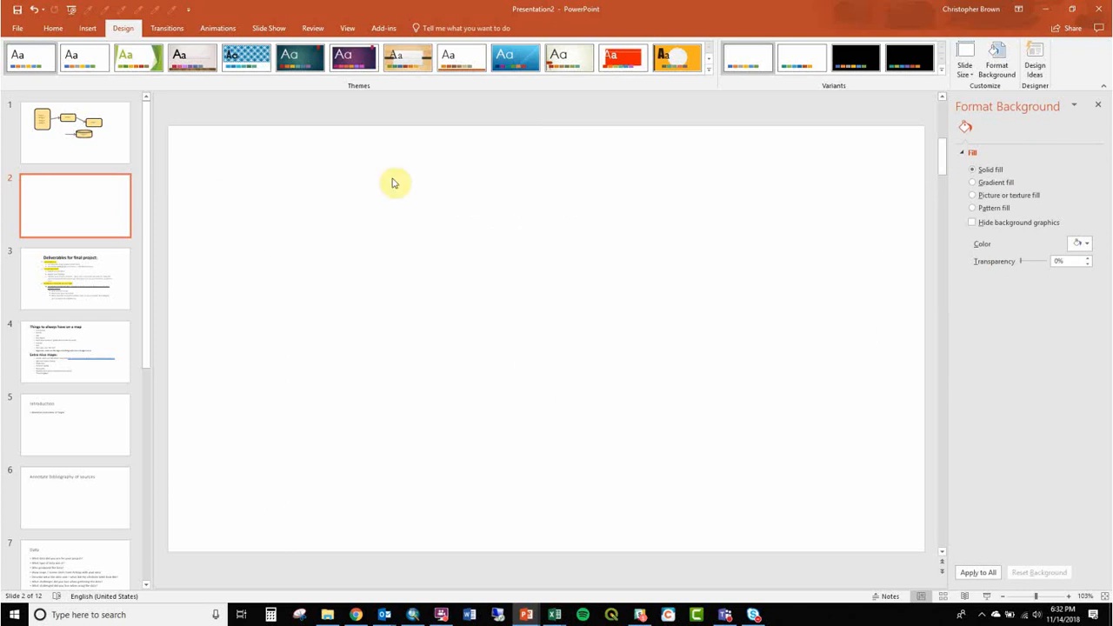
Step: Place FPT.png from File Explorer on the blank second slide and preview that slide in the slide show
{"action": "key", "text": "alt+Tab"}
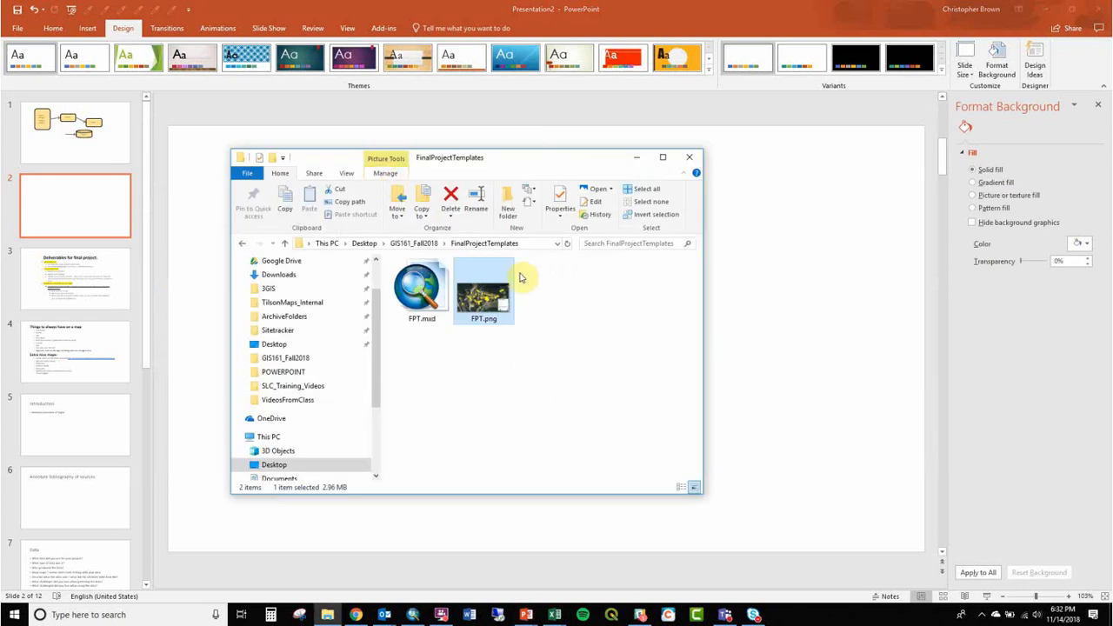
{"action": "left_click_drag", "start_coordinate": [506, 299], "coordinate": [766, 290]}
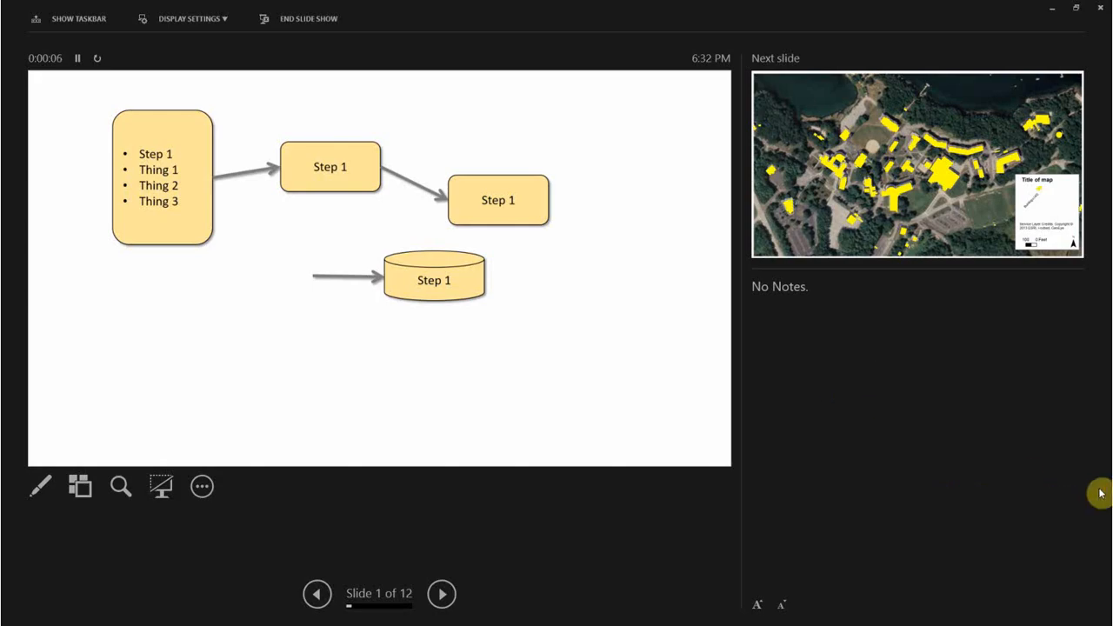
{"action": "key", "text": "Right"}
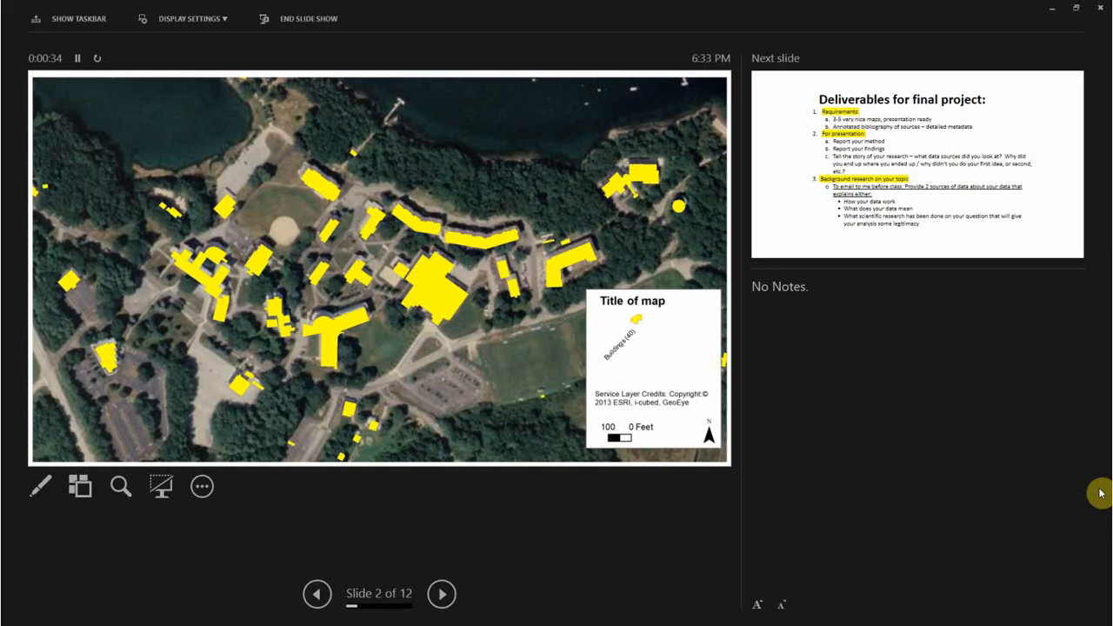
{"action": "key", "text": "Escape"}
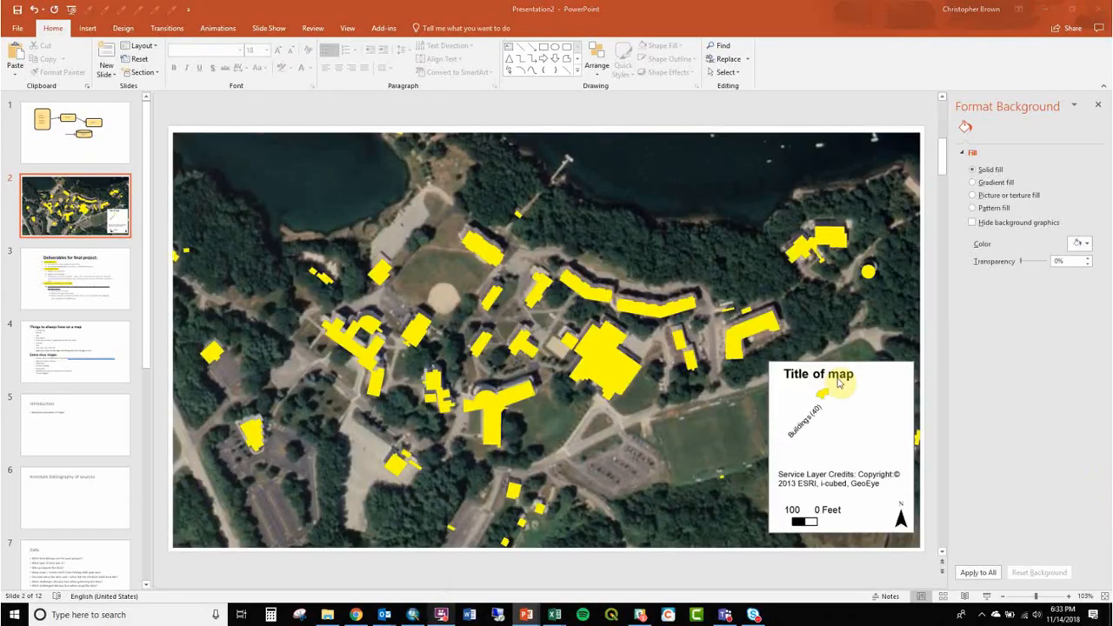